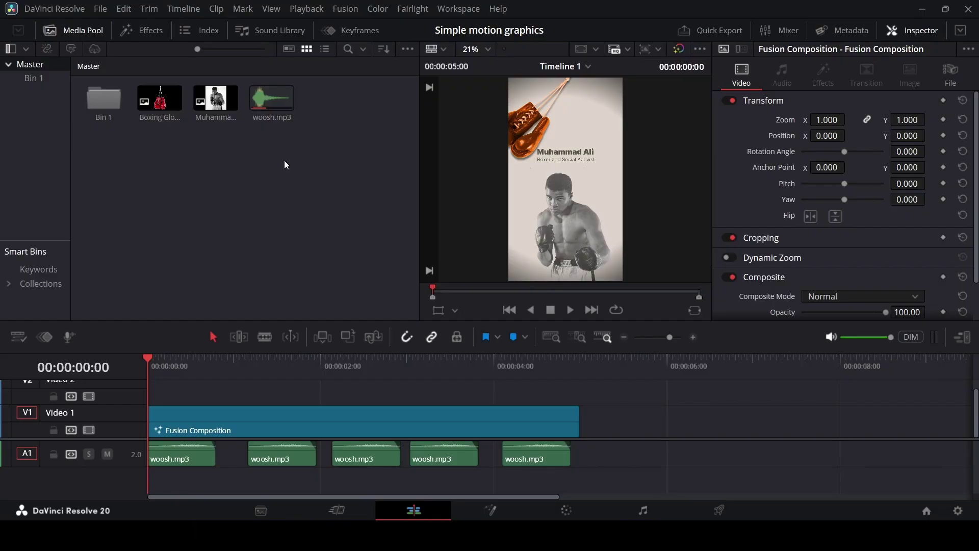
Select the gloves, photo and sound clips in the Media Pool, then clear the selection.
left_click_drag(163, 157, 276, 100)
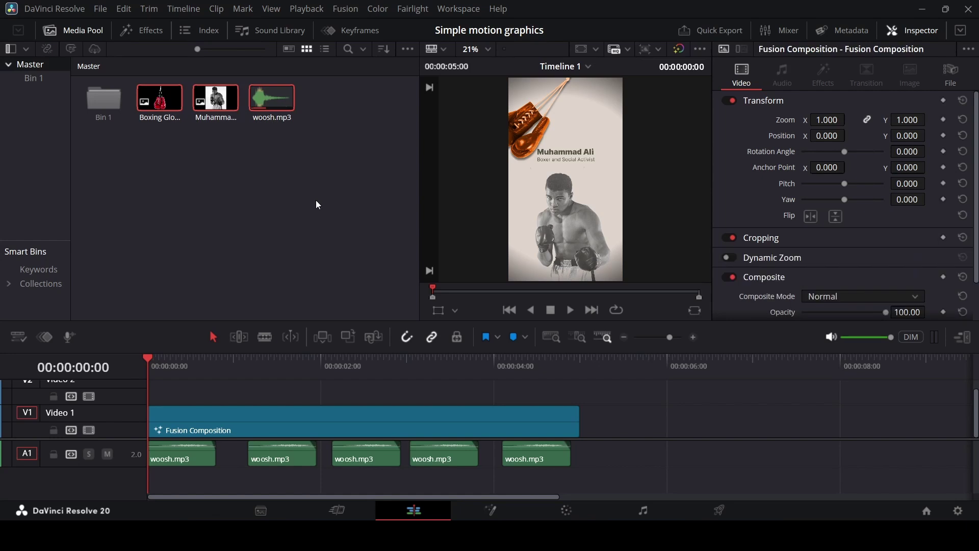
left_click(287, 182)
Create Timeline 2 with custom settings: vertical 1080x1920 resolution at 30 fps.
right_click(264, 162)
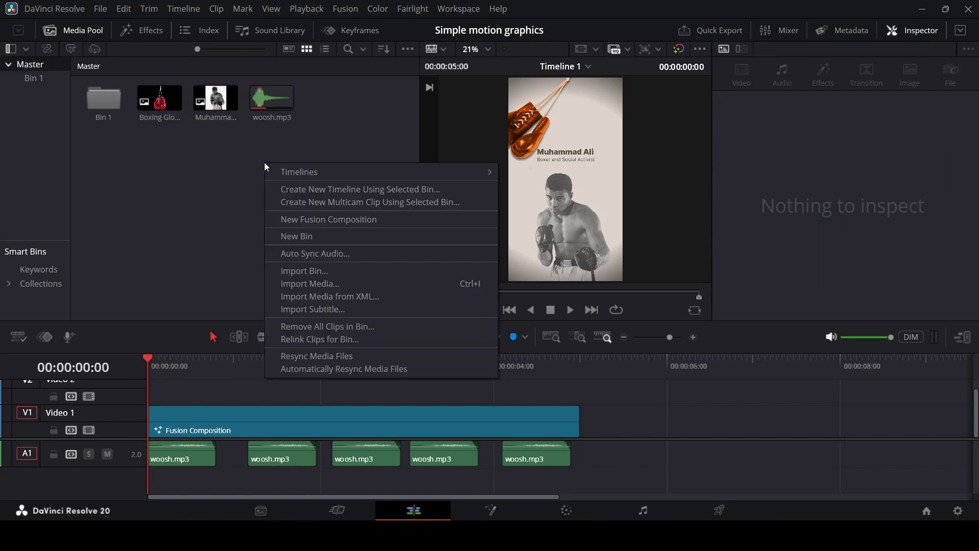
mouse_move(322, 174)
left_click(534, 171)
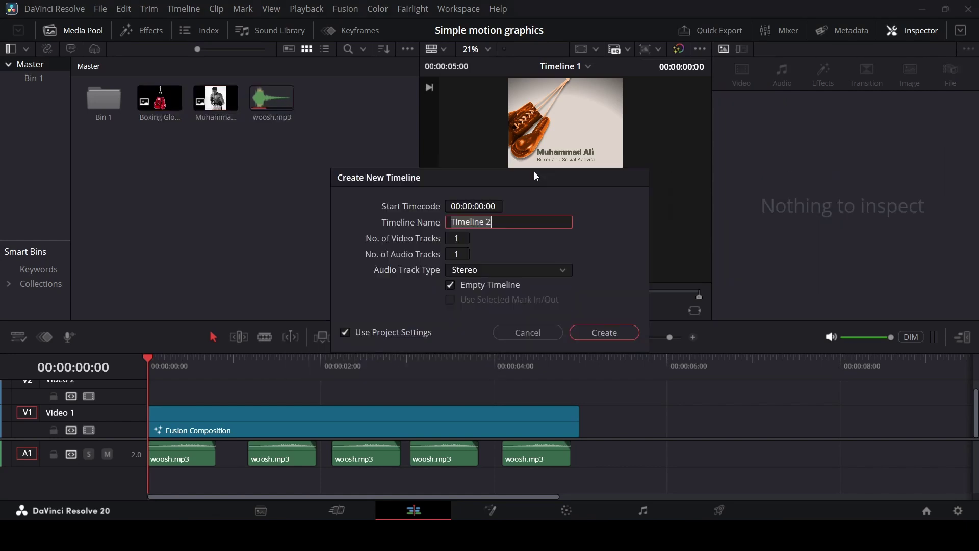
left_click(376, 333)
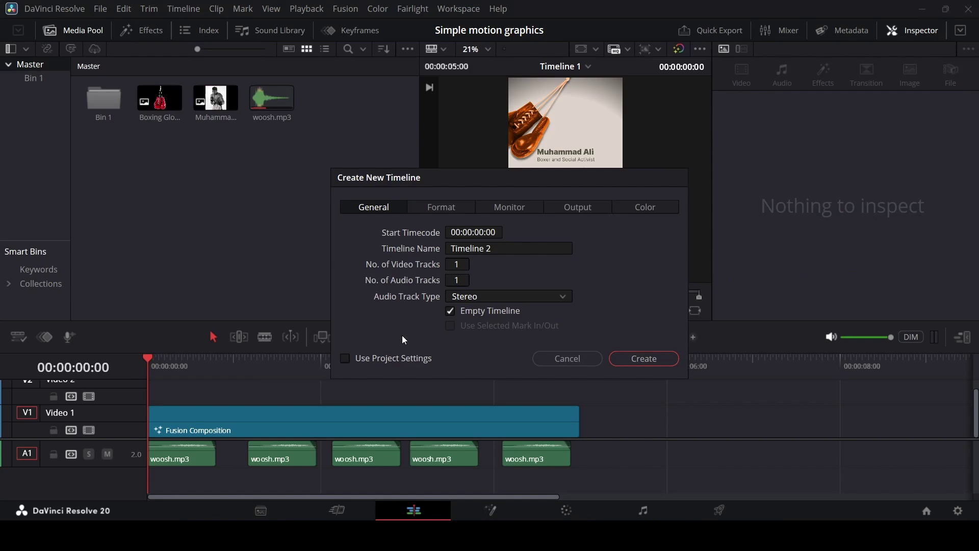
left_click(449, 207)
left_click(482, 264)
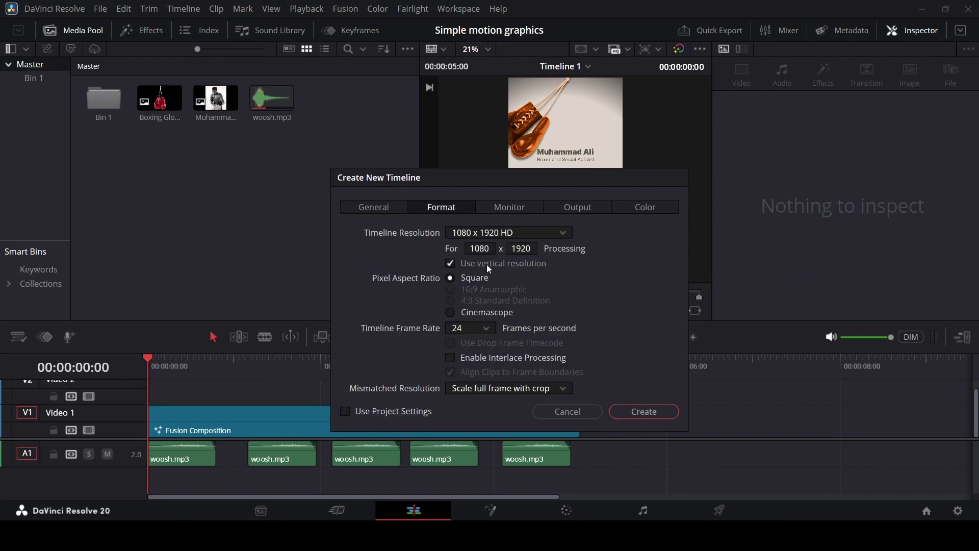
left_click(484, 331)
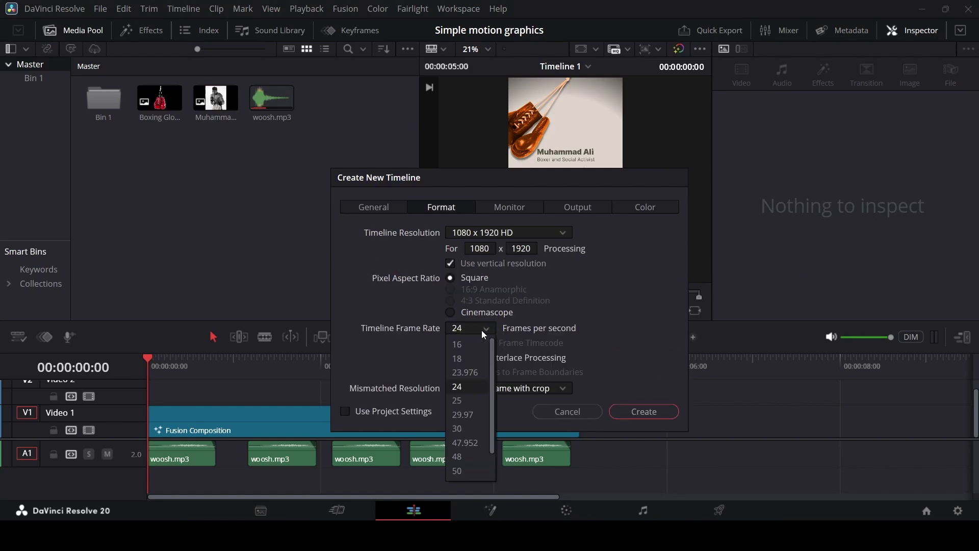
left_click(475, 429)
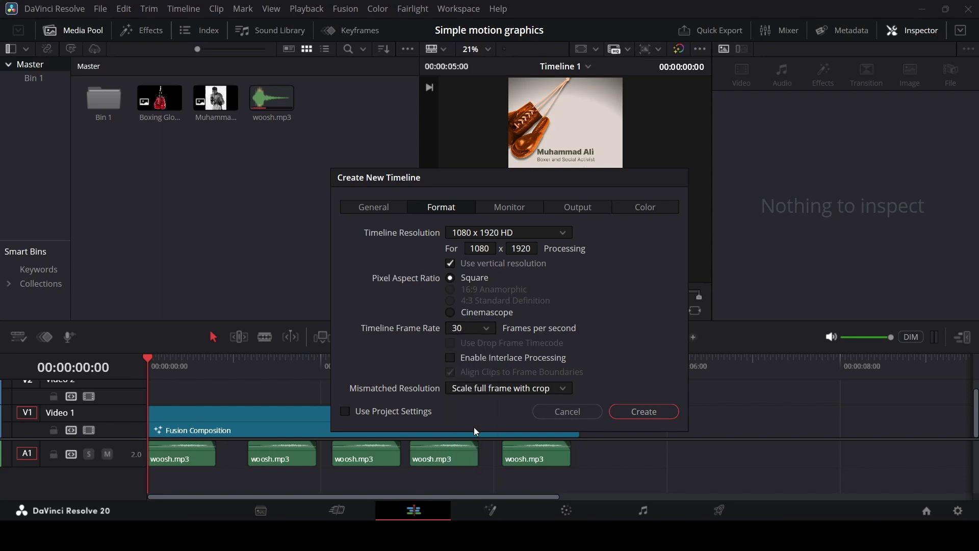
left_click(647, 415)
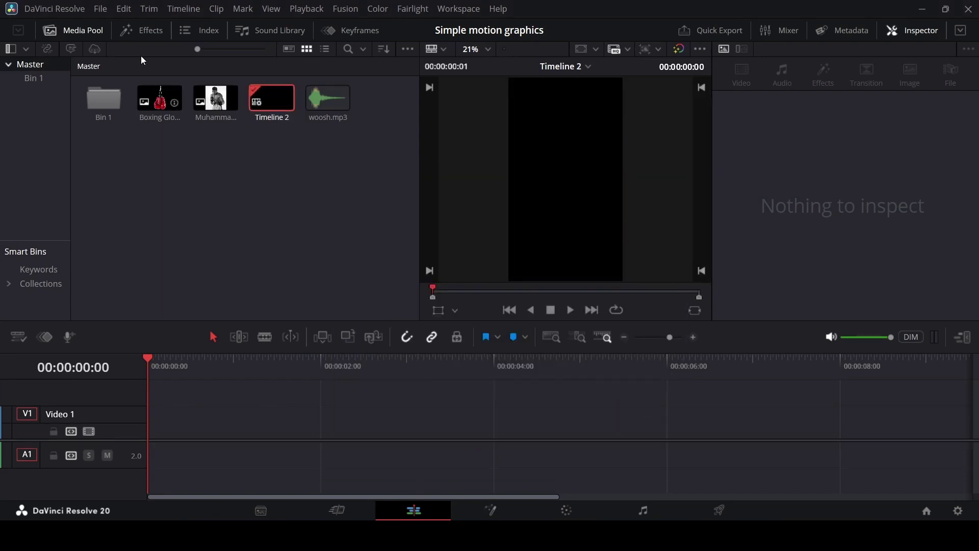
Place a Fusion Composition at the start of Video 1 and open it in the Fusion page.
left_click(141, 30)
left_click_drag(311, 96, 224, 442)
left_click_drag(283, 430, 209, 431)
right_click(237, 430)
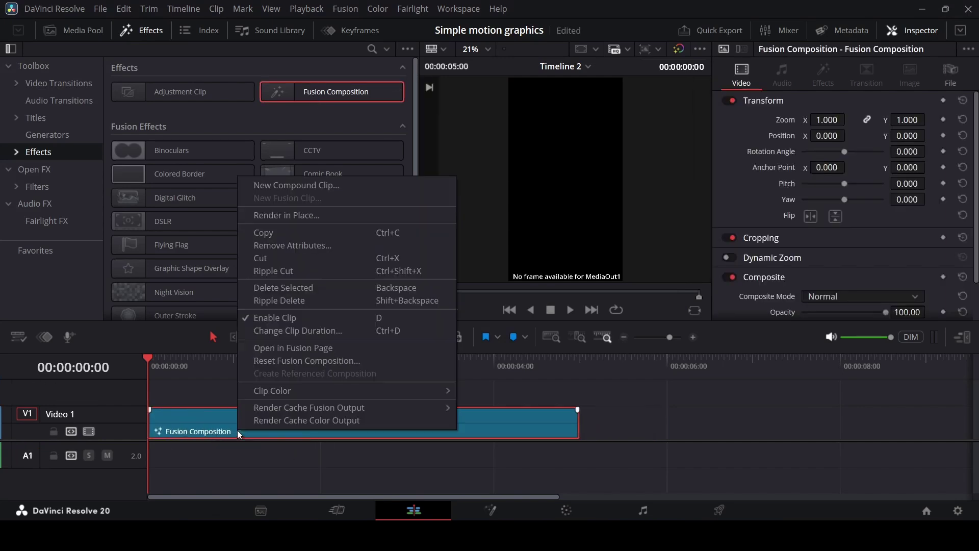
left_click(283, 351)
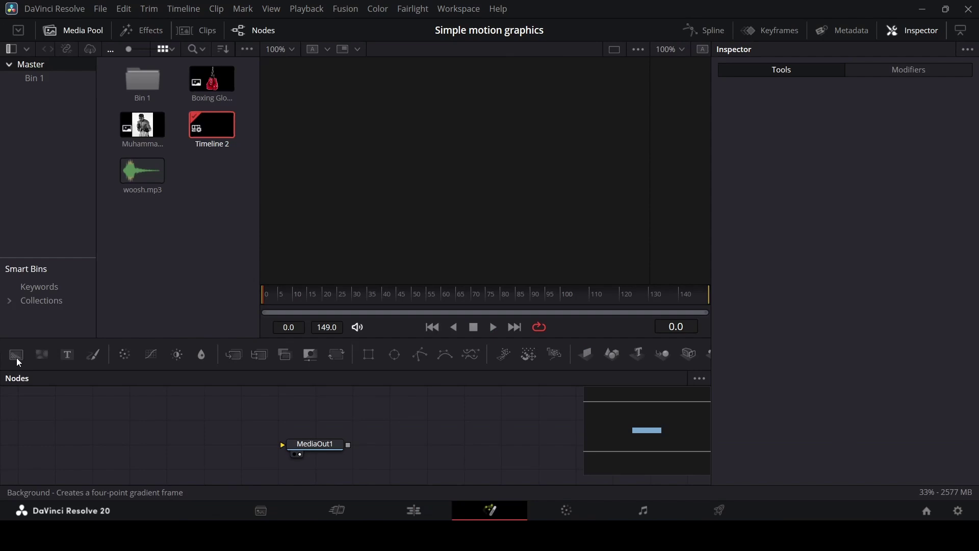
Add a Background node and set it to a radial gradient.
left_click_drag(19, 363, 282, 444)
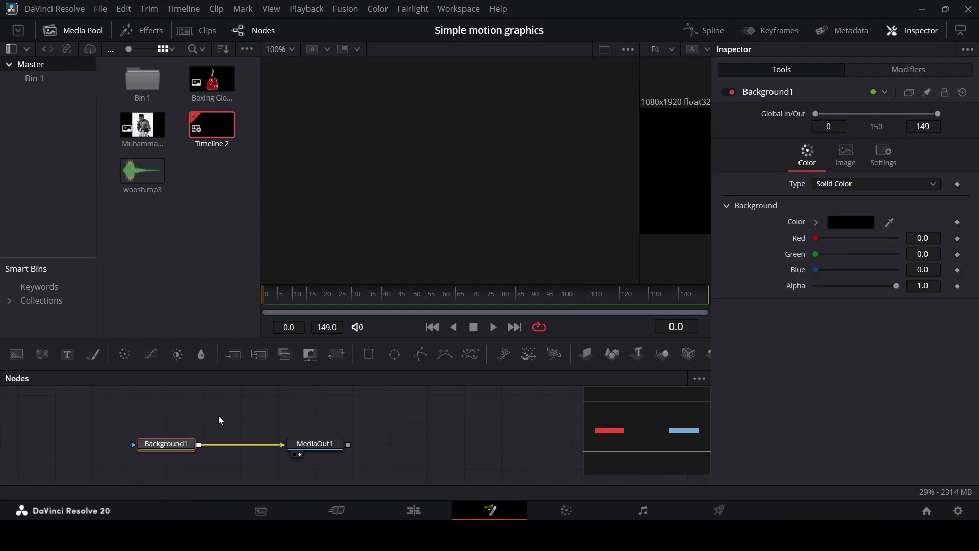
left_click(845, 188)
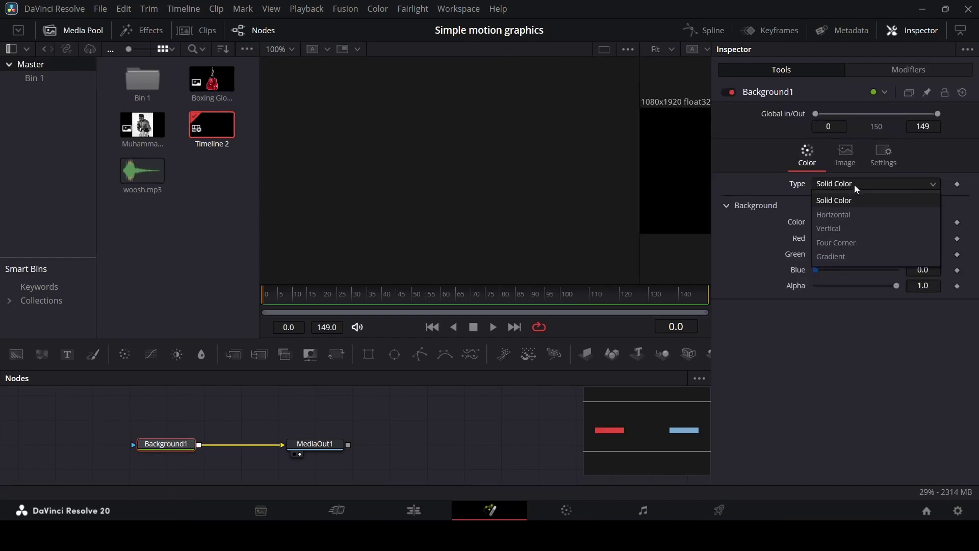
left_click(853, 257)
left_click_drag(639, 188, 607, 172)
left_click(833, 224)
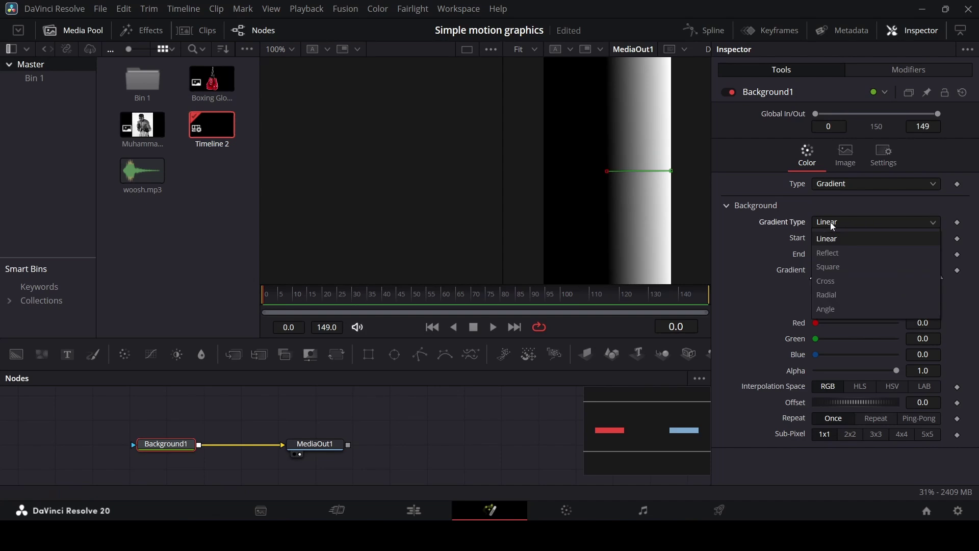
left_click(837, 295)
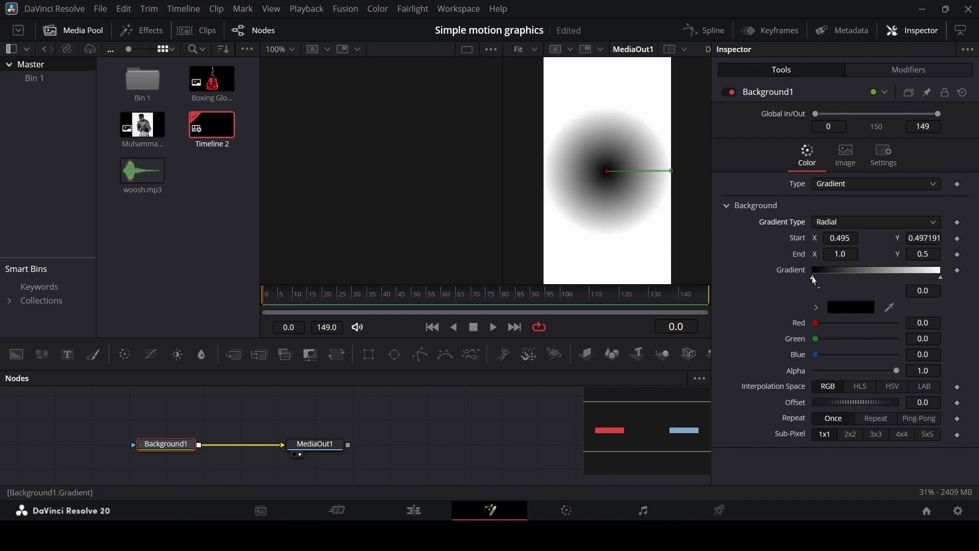
Set the gradient's centre colour to beige #dfd5cc.
left_click(836, 308)
left_click(595, 364)
left_click_drag(595, 365, 519, 366)
type("#dfd5cc")
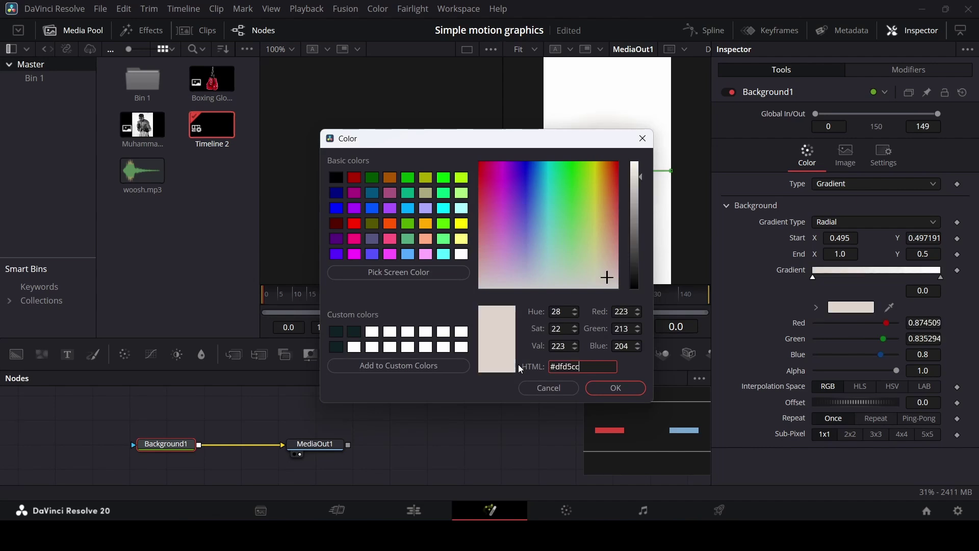
left_click_drag(593, 365, 543, 368)
left_click(608, 388)
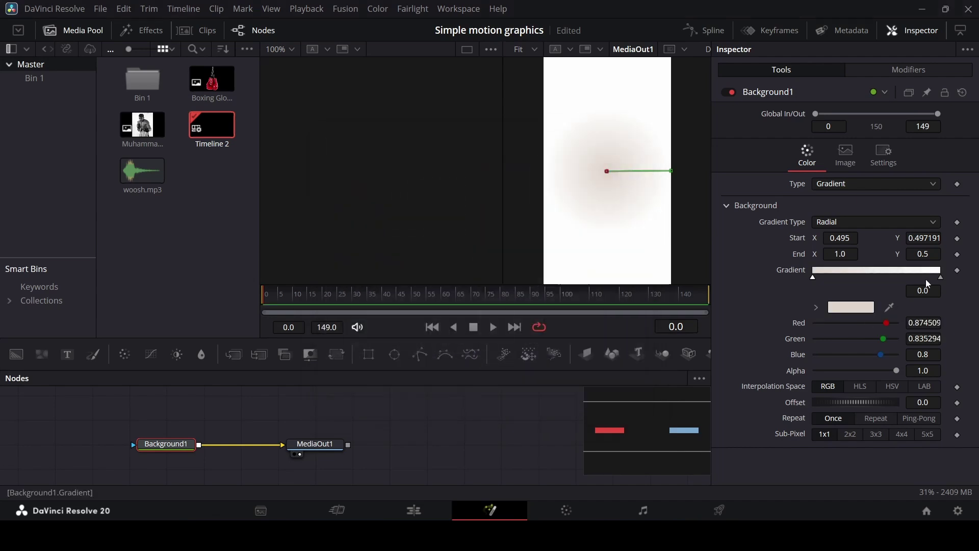
Make the outer gradient stop black and raise Offset so only the edges darken.
left_click(941, 277)
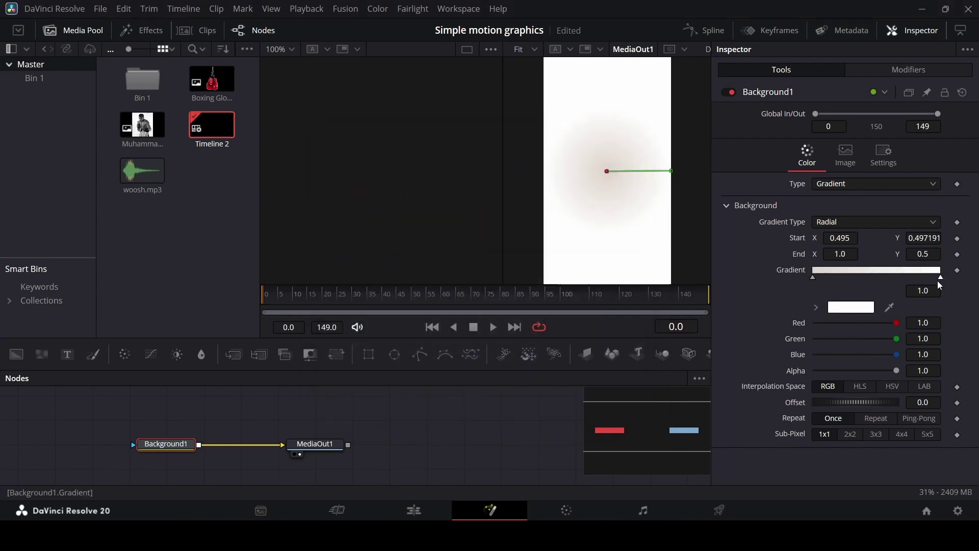
left_click(816, 307)
left_click_drag(821, 358, 791, 409)
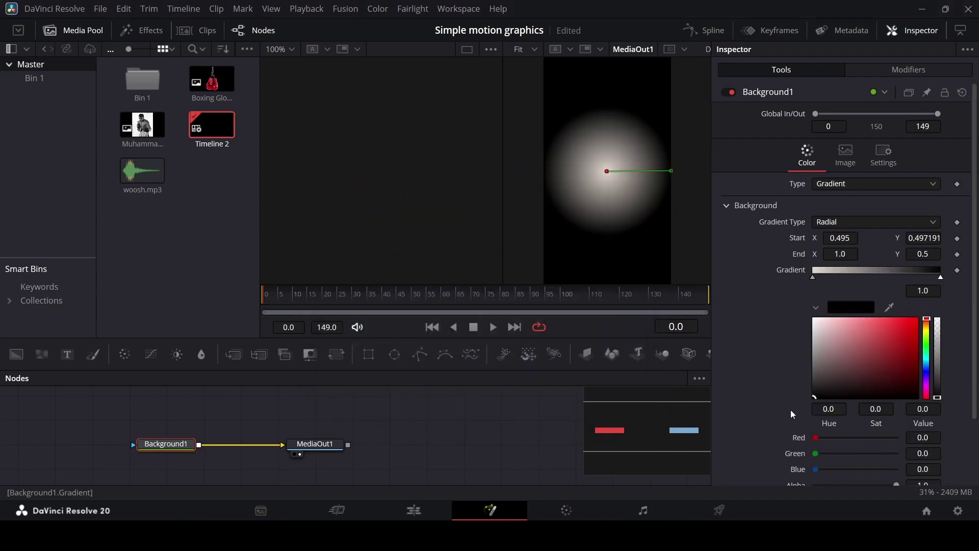
left_click(818, 308)
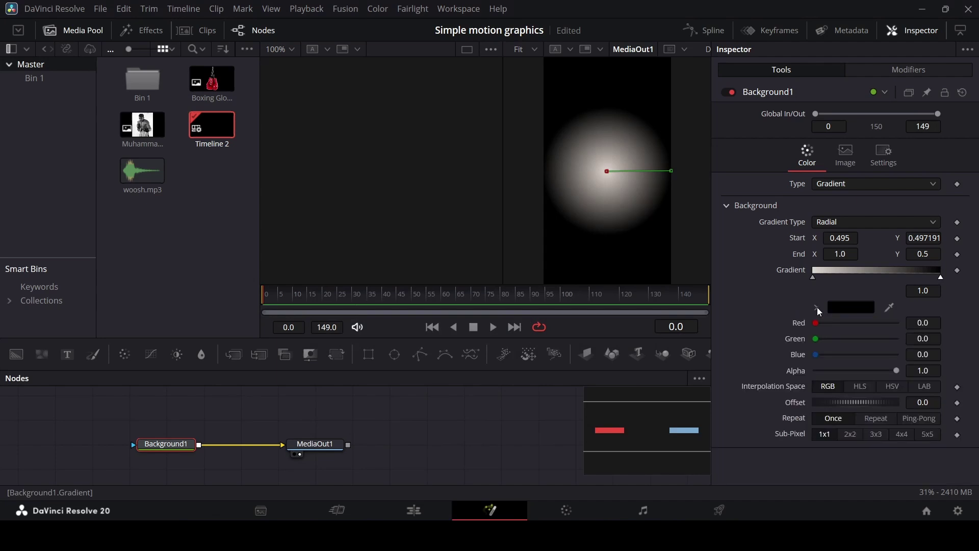
left_click(814, 277)
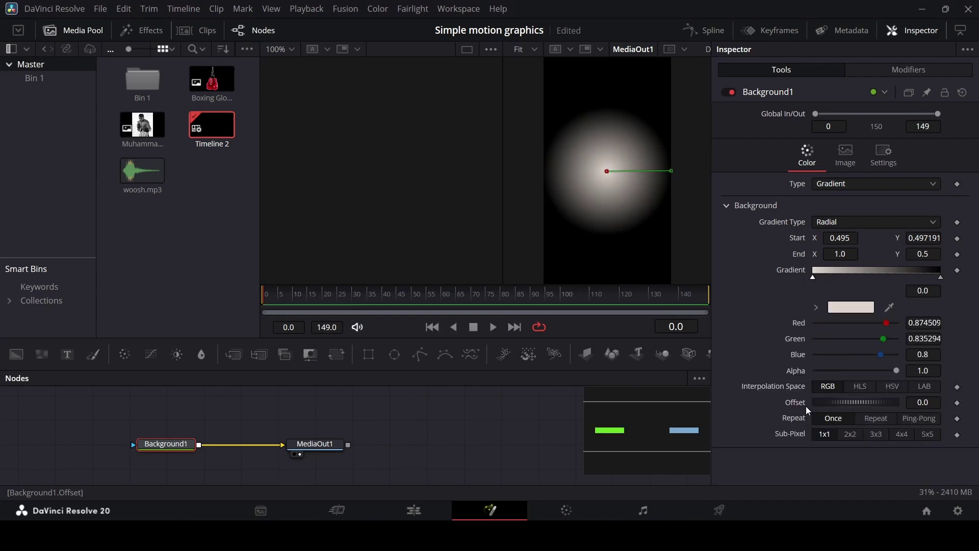
left_click_drag(849, 404, 977, 394)
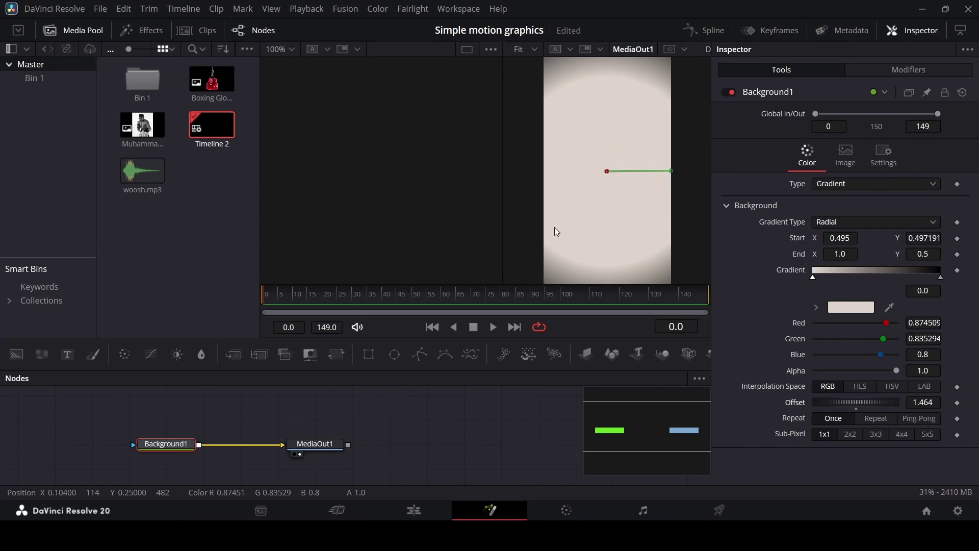
Merge the boxer photo over the background using the Darken blend mode.
left_click(439, 433)
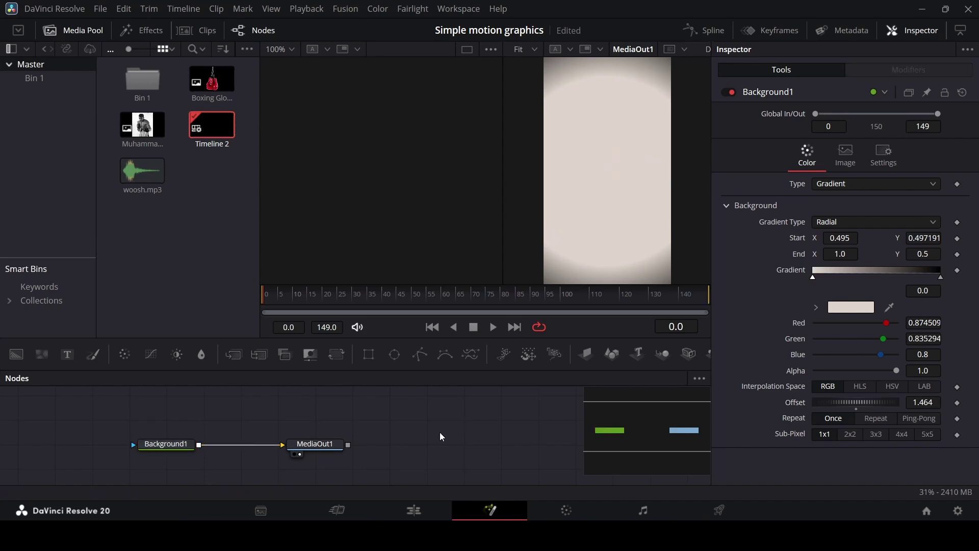
left_click_drag(145, 130, 237, 288)
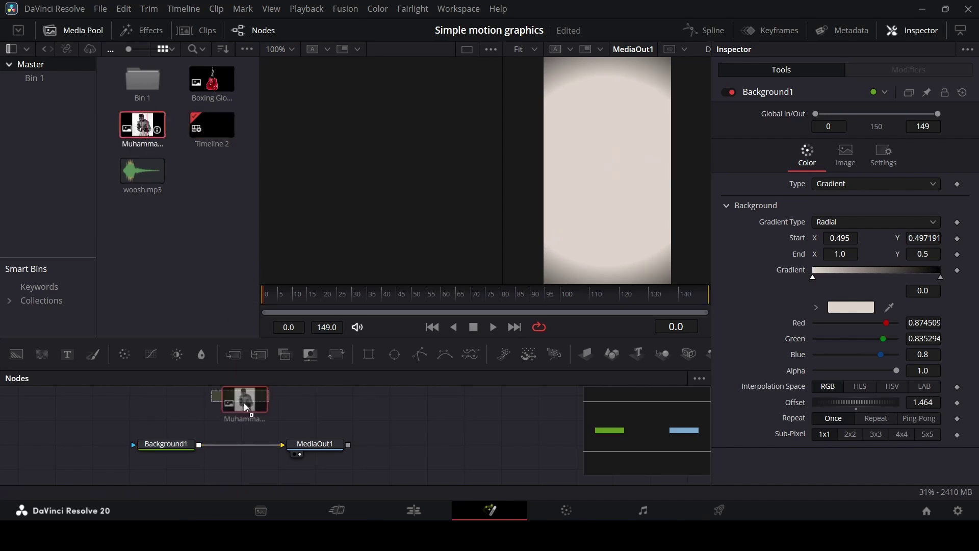
left_click_drag(244, 402, 199, 445)
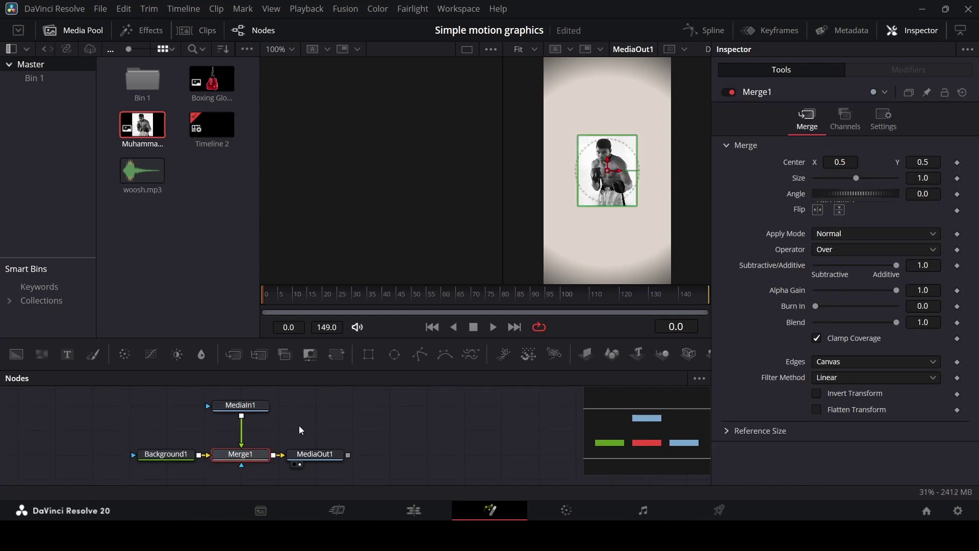
scroll(586, 155, "up", 2)
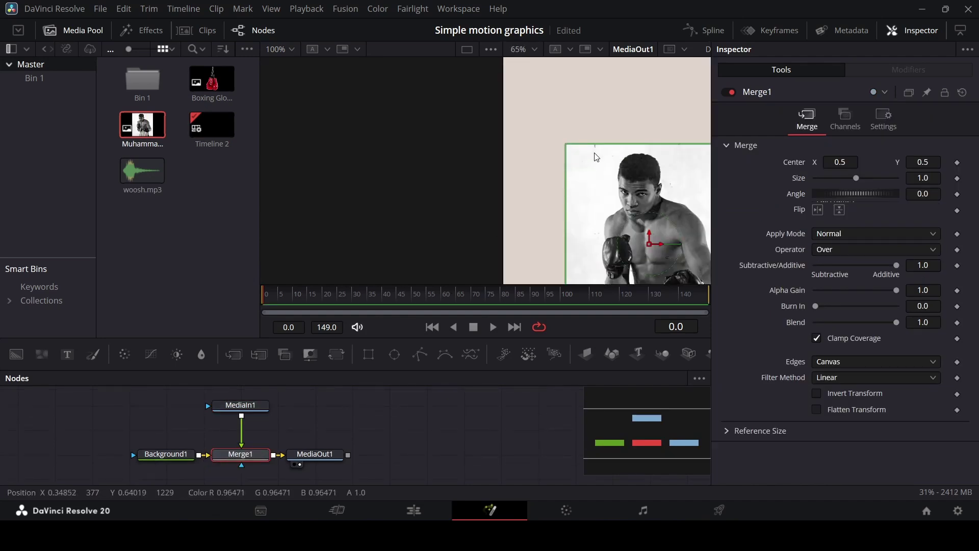
scroll(566, 218, "down", 3)
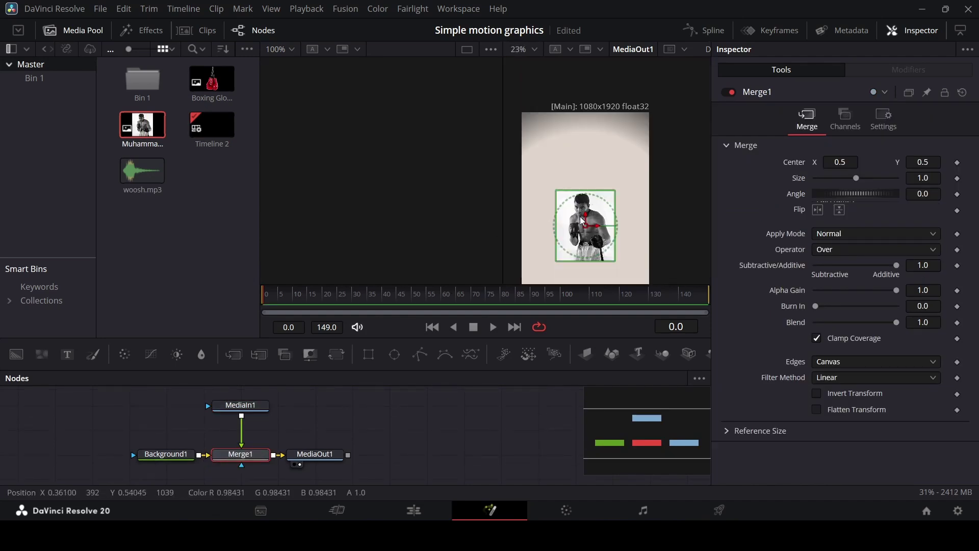
scroll(573, 266, "up", 2)
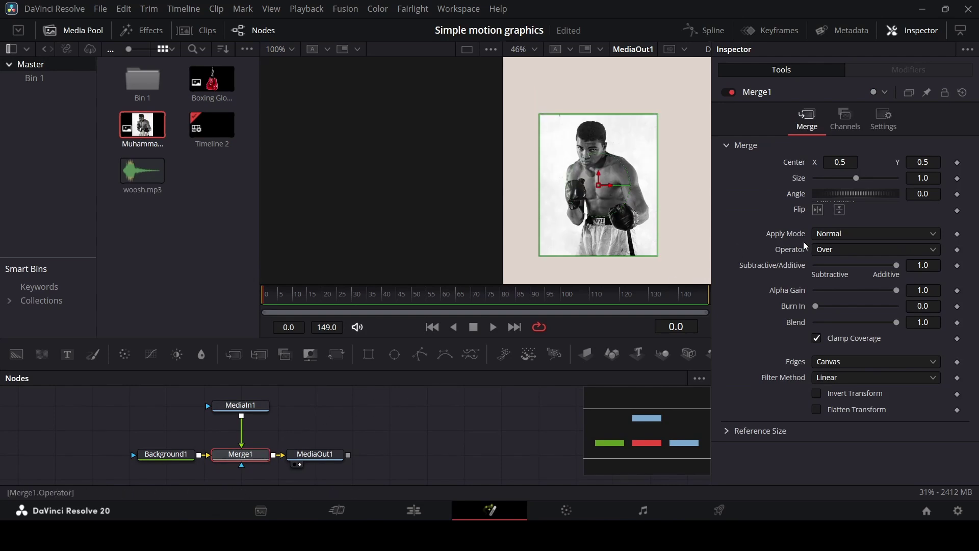
left_click(829, 234)
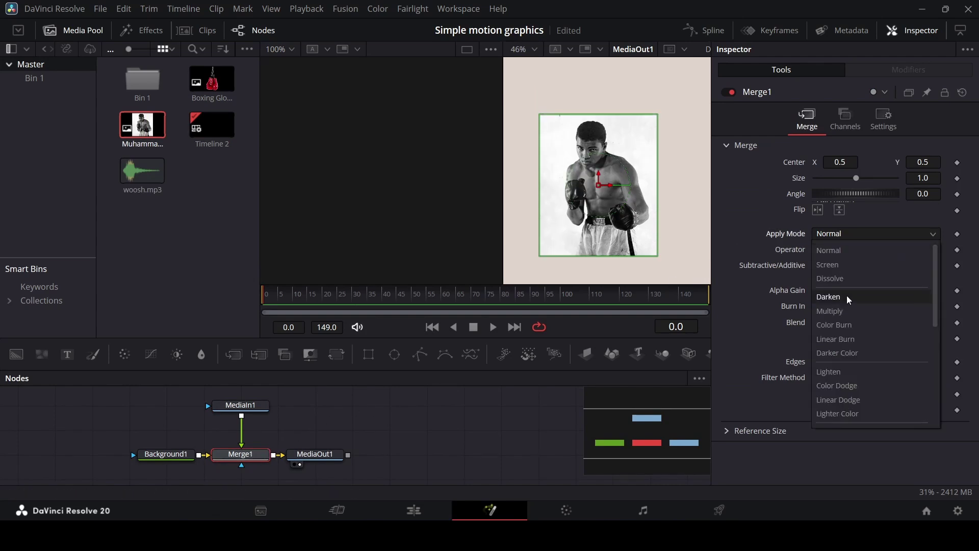
left_click(847, 296)
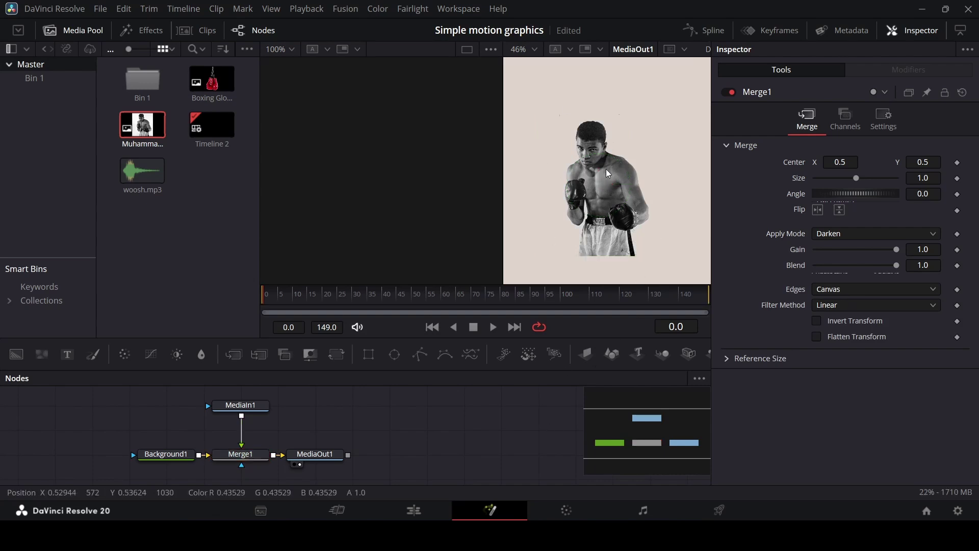
scroll(613, 175, "down", 2)
scroll(592, 178, "down", 1)
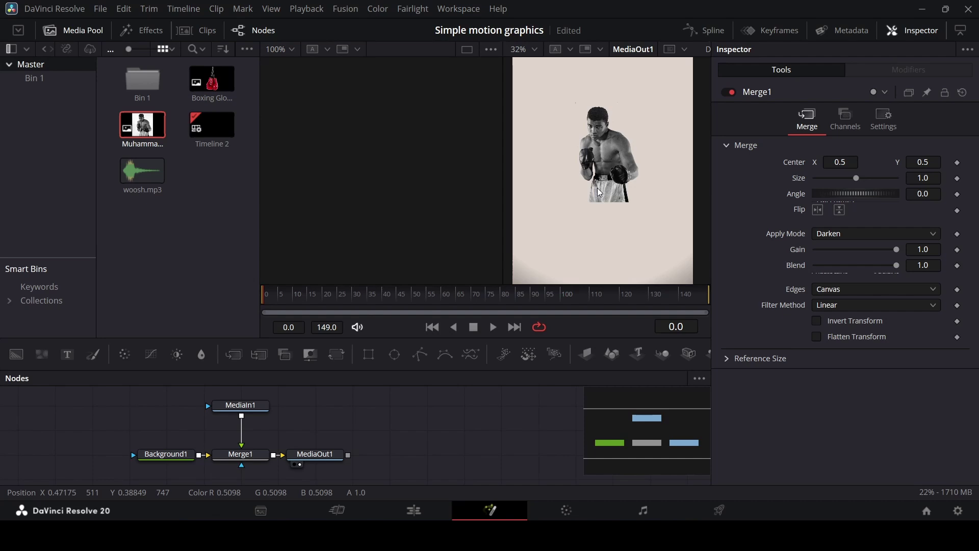
Set the photo's size to 2.0, move it lower, and add Boxing Gloves.png above it.
left_click(261, 454)
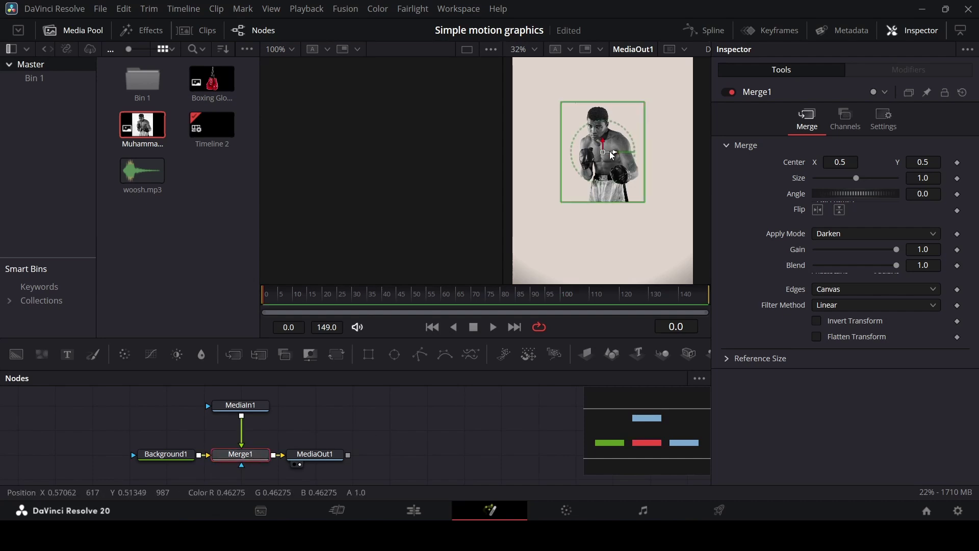
left_click_drag(604, 152, 604, 204)
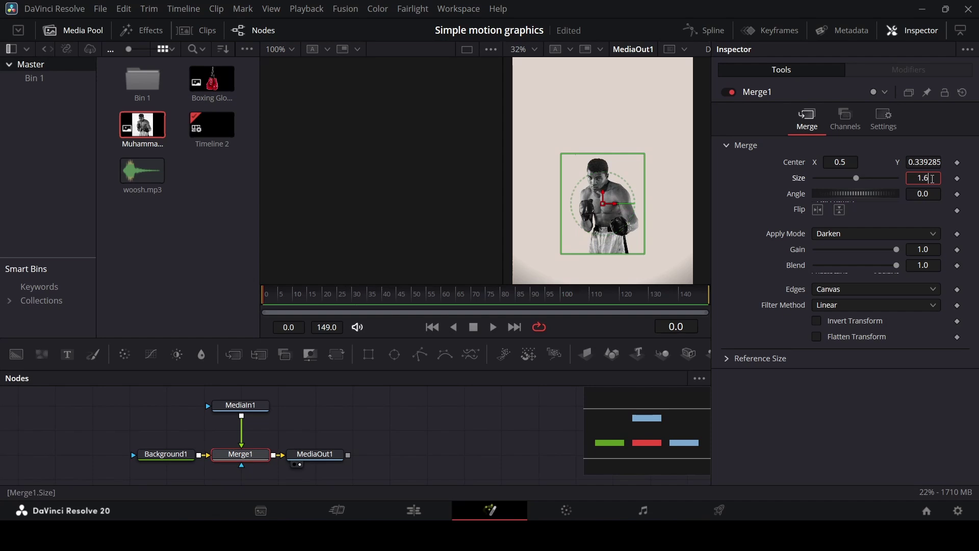
key("Tab")
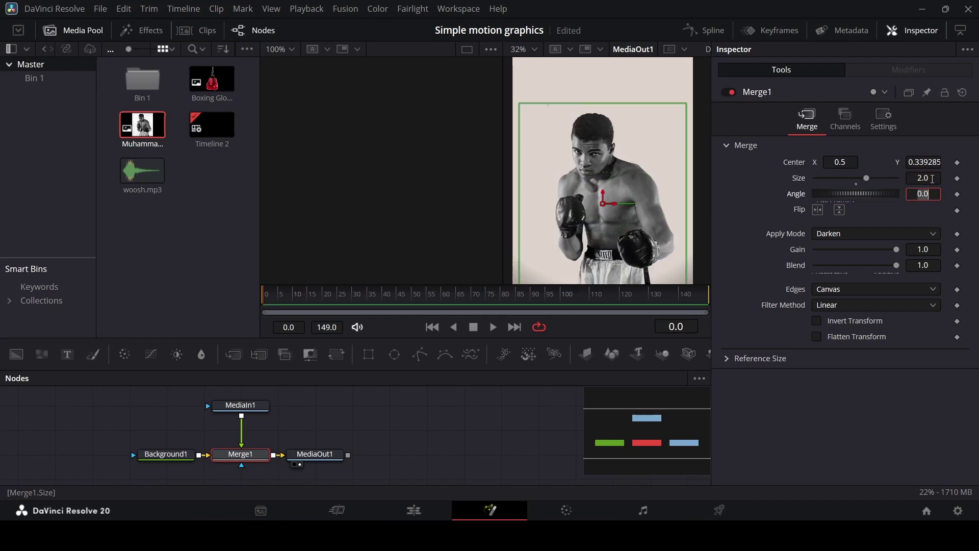
scroll(642, 183, "down", 3)
scroll(636, 173, "up", 3)
scroll(618, 178, "down", 2)
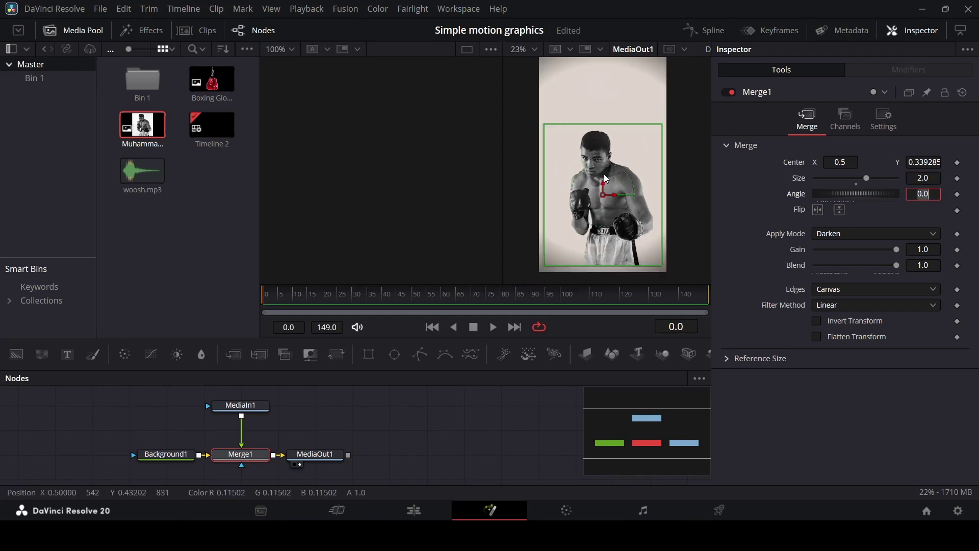
left_click_drag(603, 163, 601, 167)
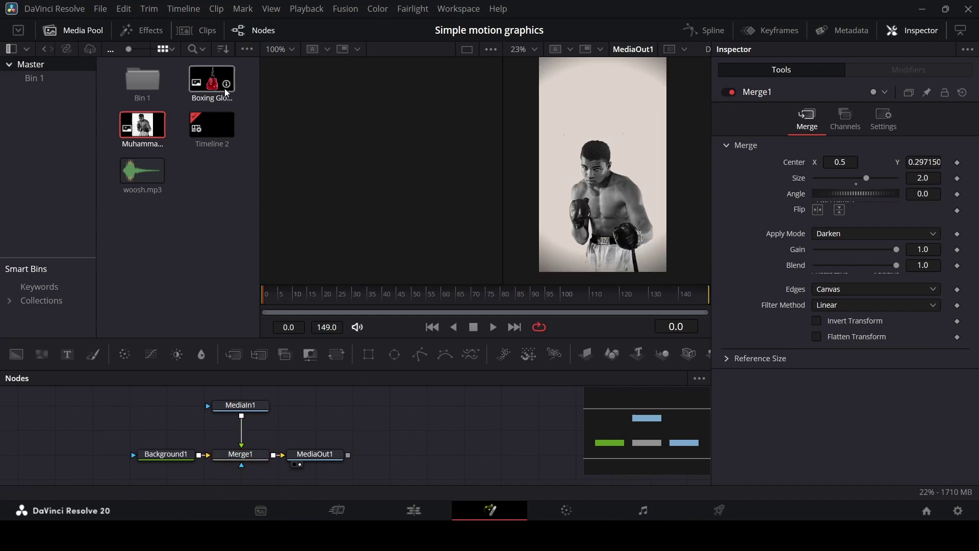
left_click_drag(226, 93, 275, 463)
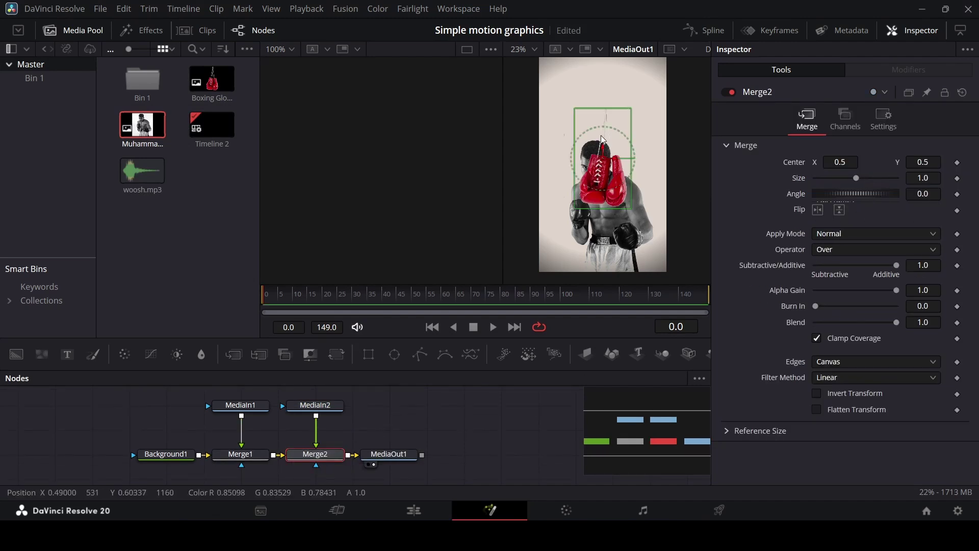
Raise the gloves in Merge2 to Center Y about 0.79 and keep Angle at 0.
left_click_drag(929, 163, 978, 163)
scroll(612, 204, "up", 2)
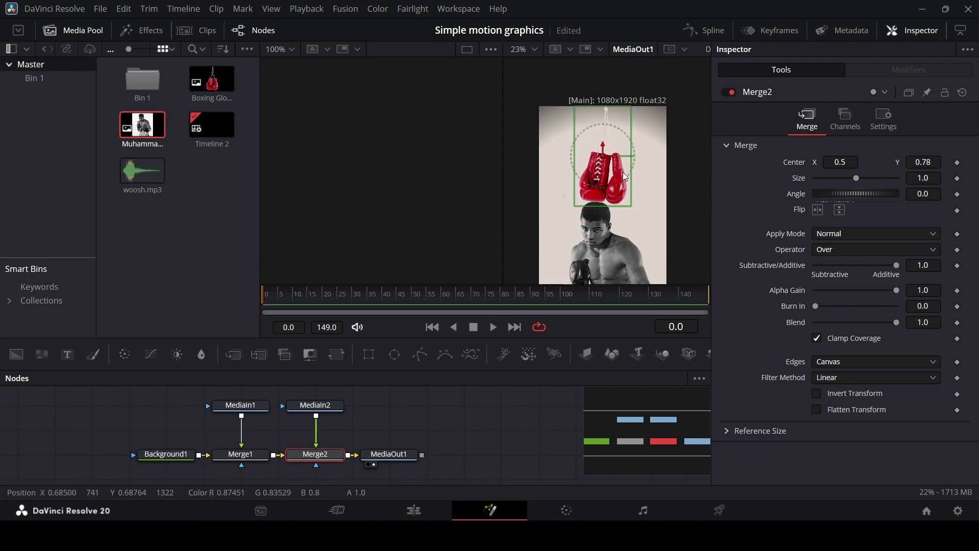
scroll(610, 106, "up", 3)
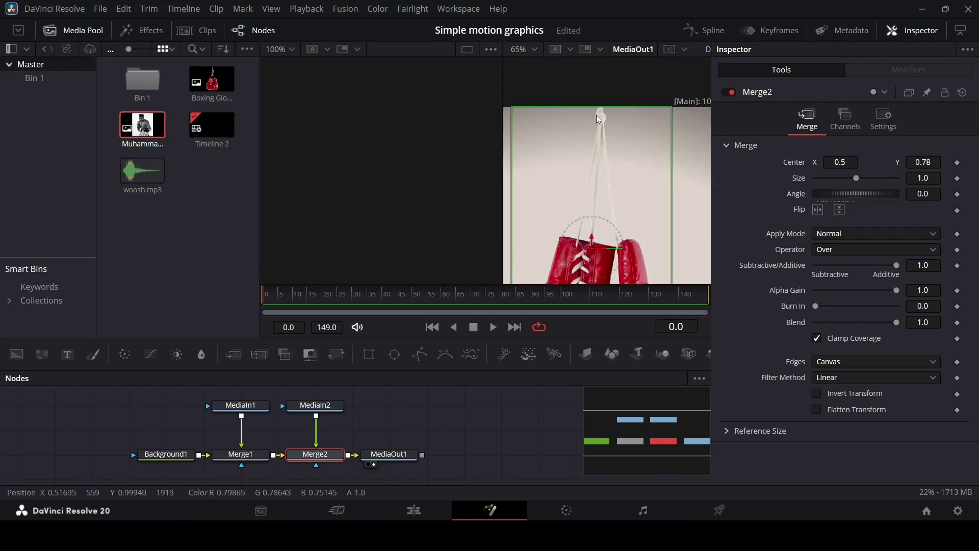
mouse_move(931, 164)
left_mouse_down()
mouse_move(917, 164)
mouse_move(936, 164)
left_mouse_up()
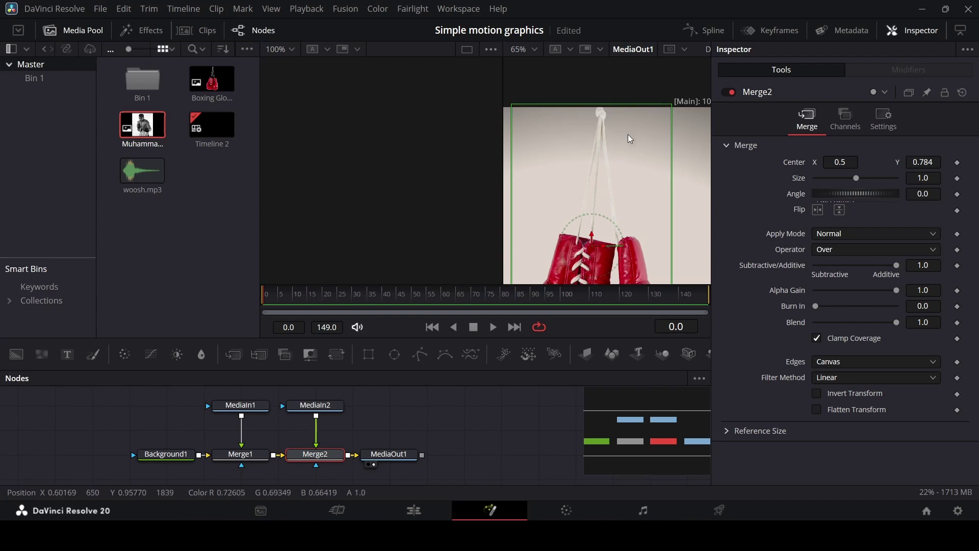
scroll(612, 139, "down", 3)
scroll(610, 134, "down", 2)
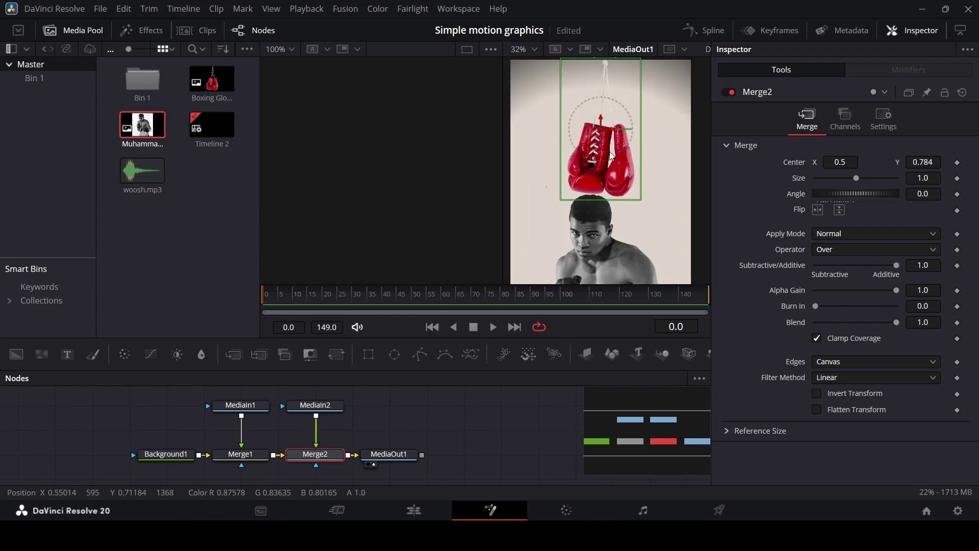
left_click_drag(599, 151, 599, 149)
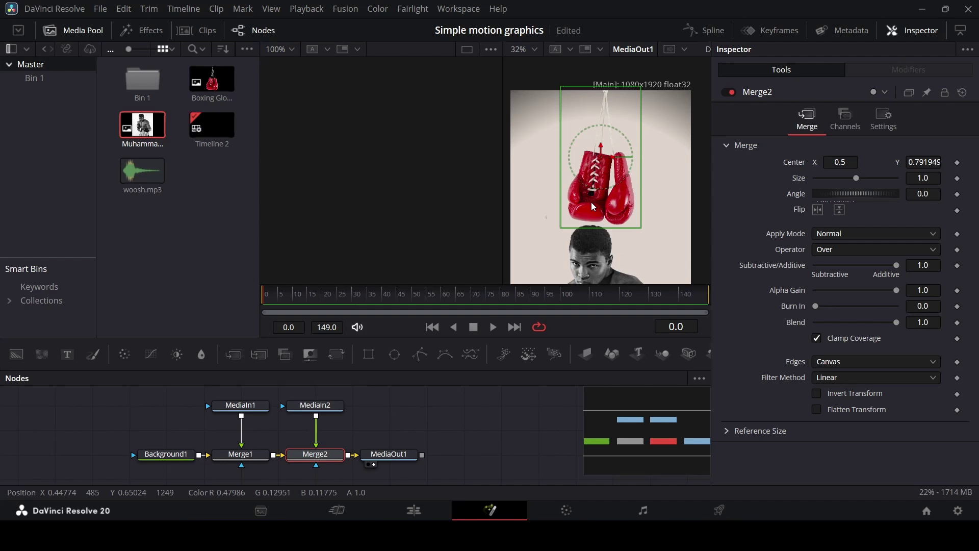
mouse_move(855, 195)
left_mouse_down()
mouse_move(874, 194)
mouse_move(854, 203)
mouse_move(862, 208)
left_mouse_up()
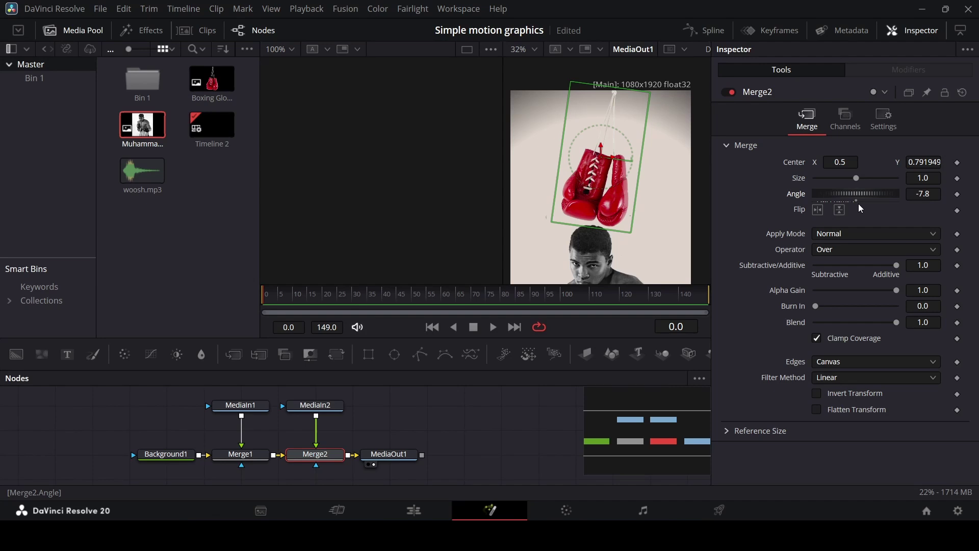
double_click(796, 195)
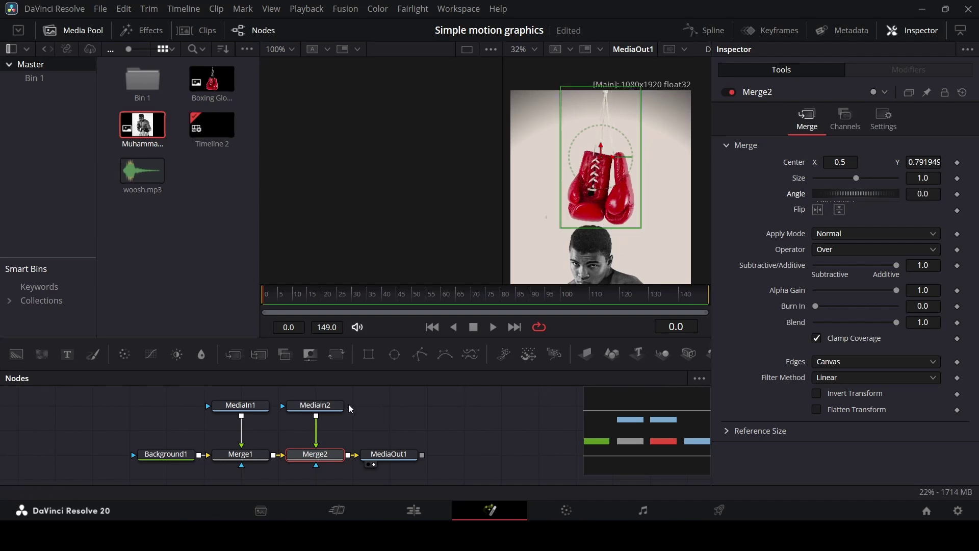
Insert a Transform node after the gloves image node.
left_click(334, 406)
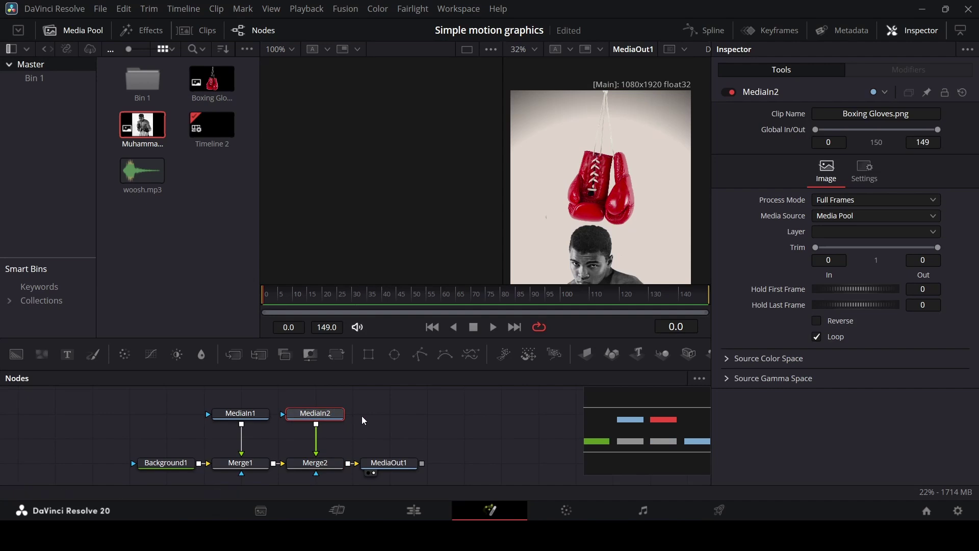
left_click(335, 357)
left_click_drag(340, 442, 302, 442)
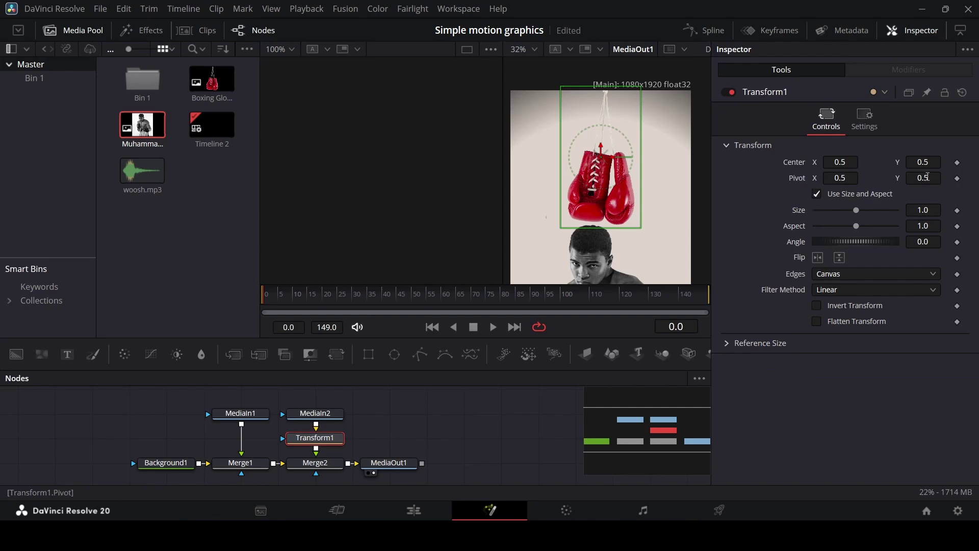
Set the Transform pivot to 0.559, 0.968 on the string knot and test the swing.
left_click_drag(600, 157, 603, 127)
left_click_drag(927, 182, 972, 182)
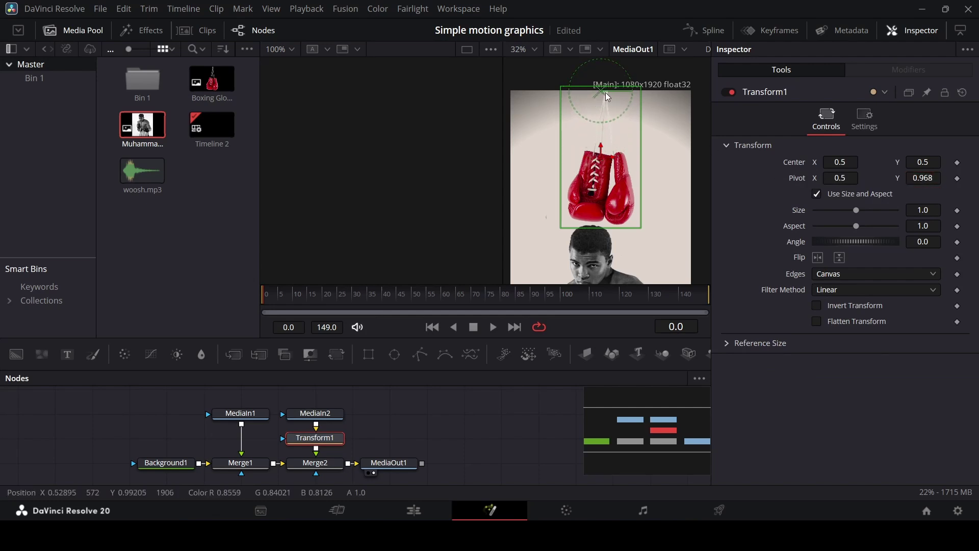
left_click_drag(838, 177, 841, 177)
scroll(614, 92, "up", 2)
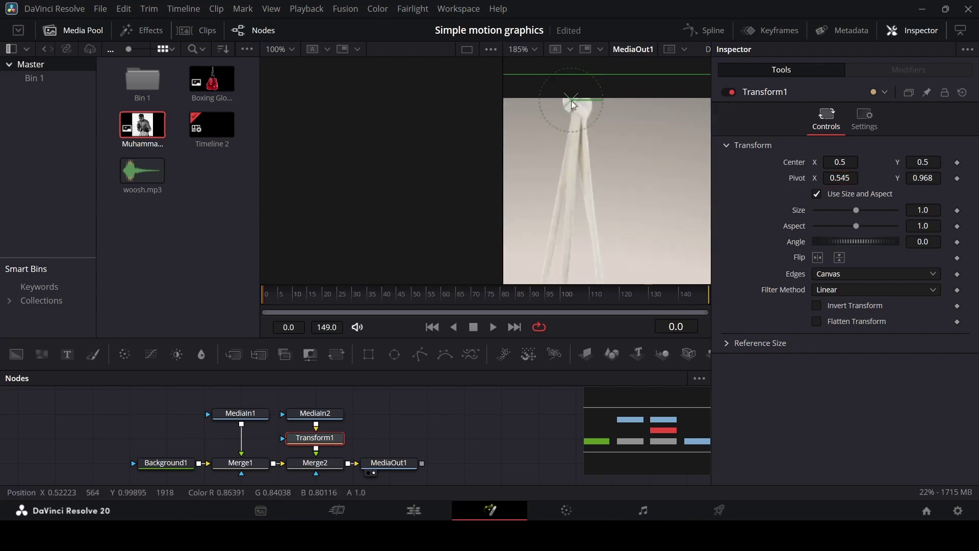
left_click_drag(843, 178, 850, 178)
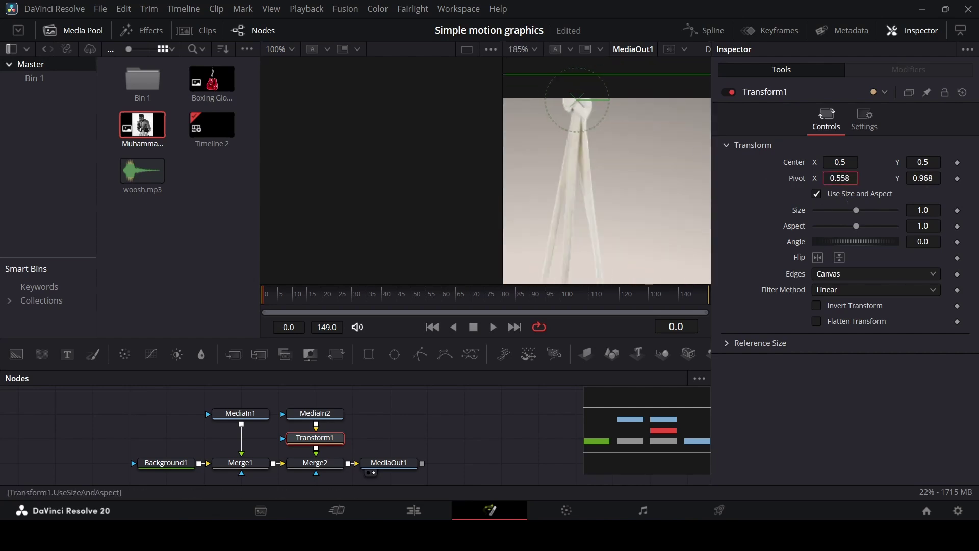
scroll(615, 182, "down", 5)
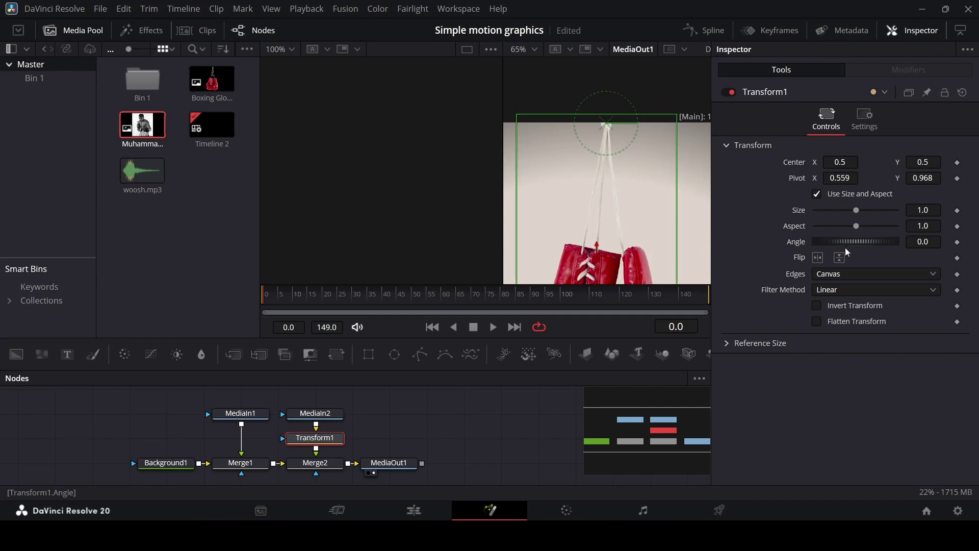
scroll(610, 219, "down", 1)
scroll(610, 219, "down", 3)
scroll(611, 225, "down", 1)
mouse_move(859, 241)
left_mouse_down()
mouse_move(868, 242)
mouse_move(858, 245)
left_mouse_up()
scroll(580, 246, "down", 3)
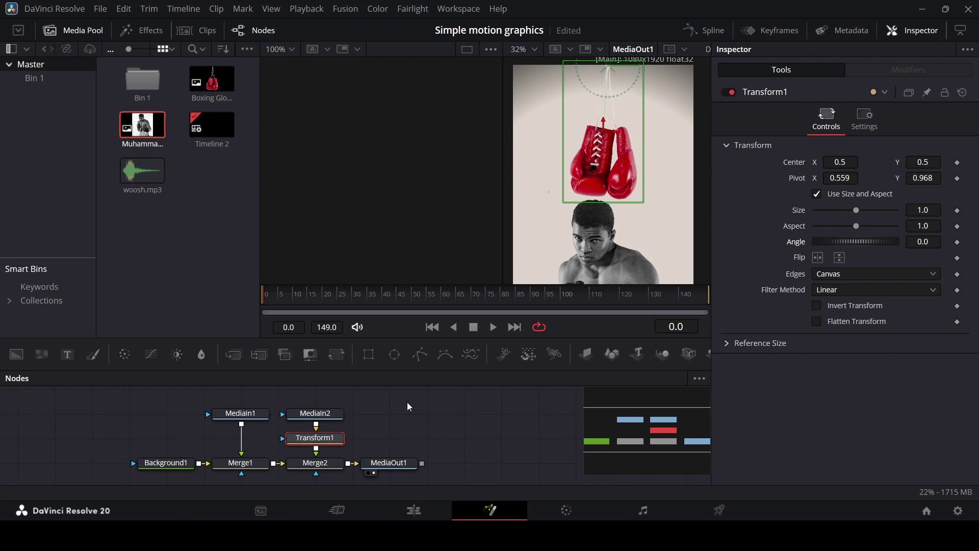
left_click_drag(315, 413, 315, 389)
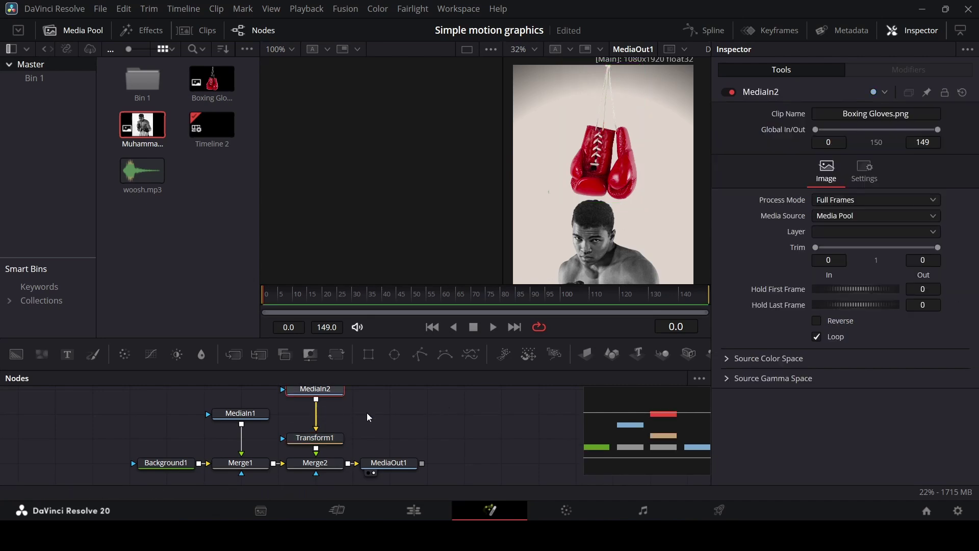
Tint the gloves orange with a Color Corrector, raise Gain to 1.06, and save.
left_click(119, 351)
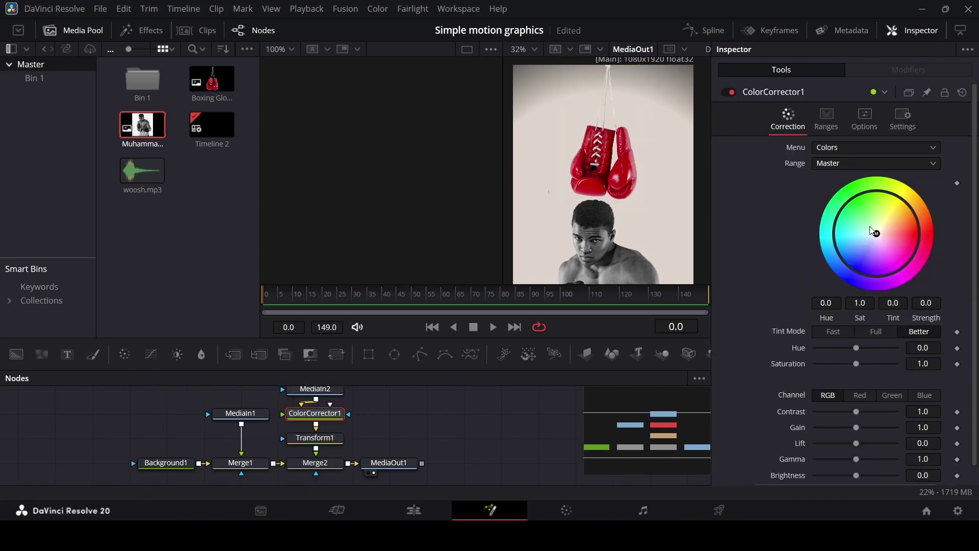
left_click_drag(877, 233, 908, 216)
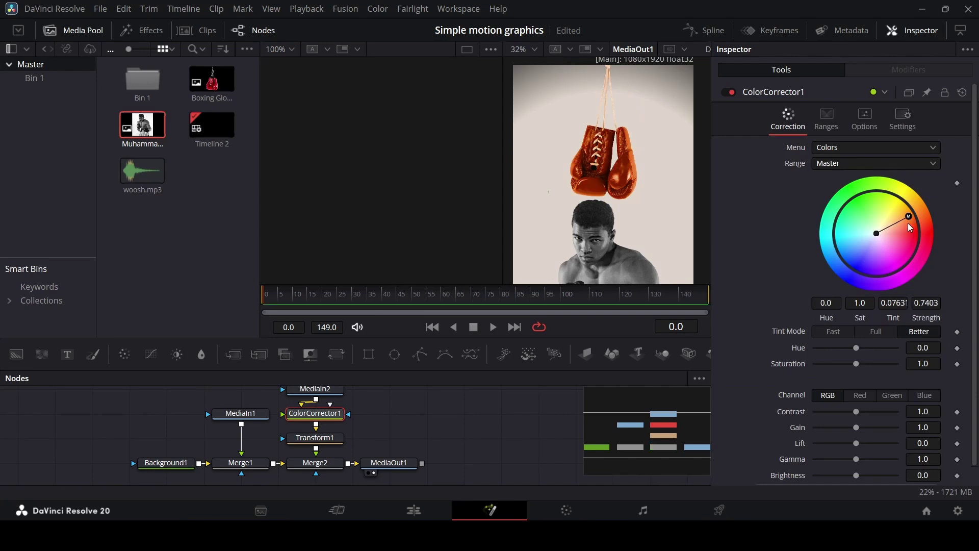
left_click_drag(862, 431, 861, 428)
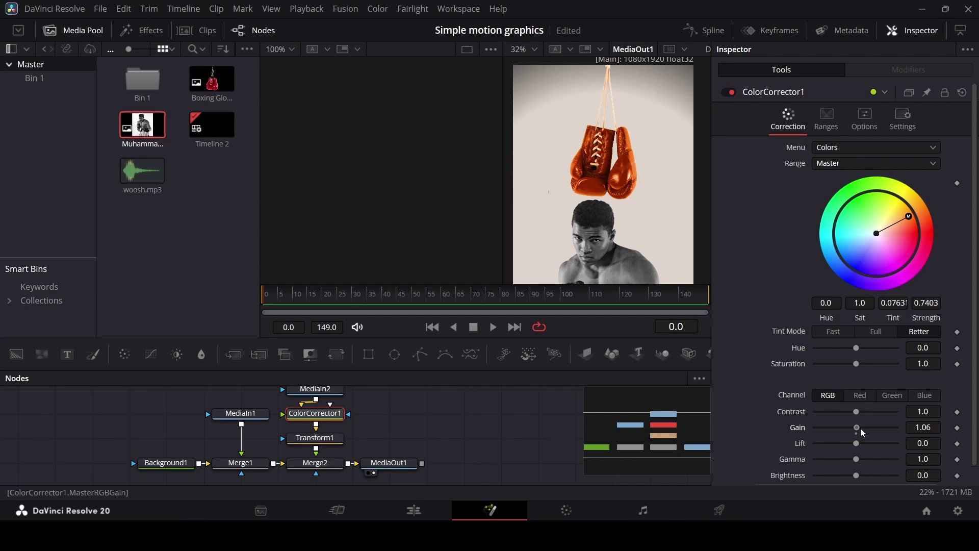
scroll(614, 167, "up", 6)
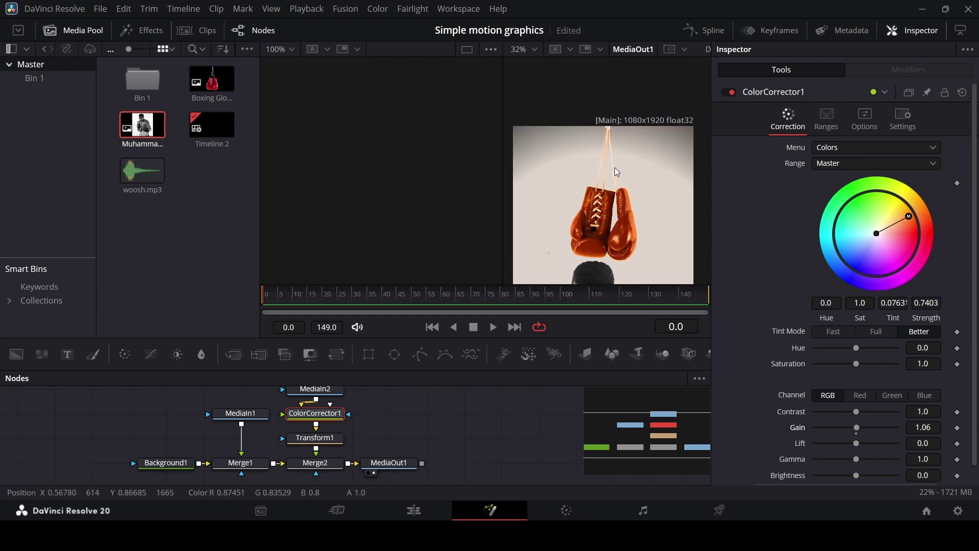
scroll(593, 183, "down", 6)
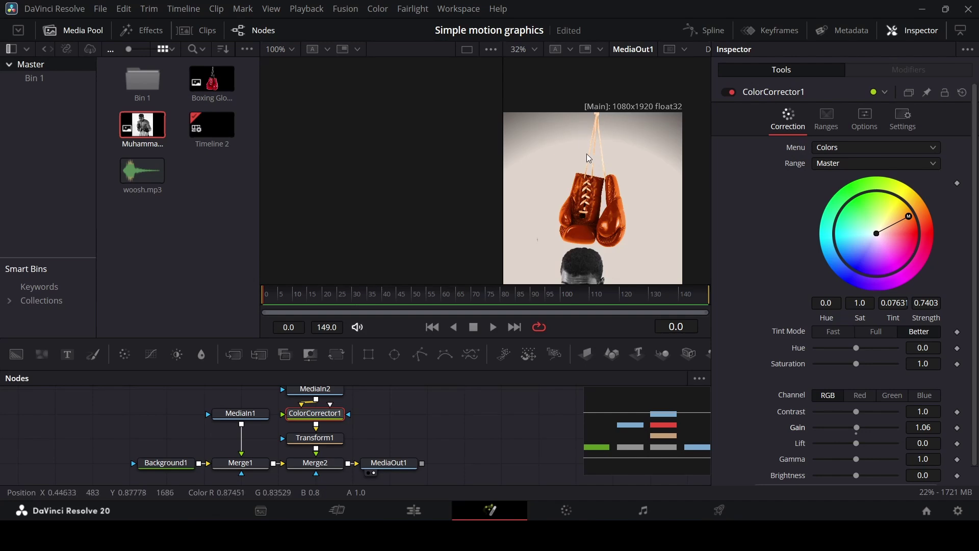
key("ctrl+s")
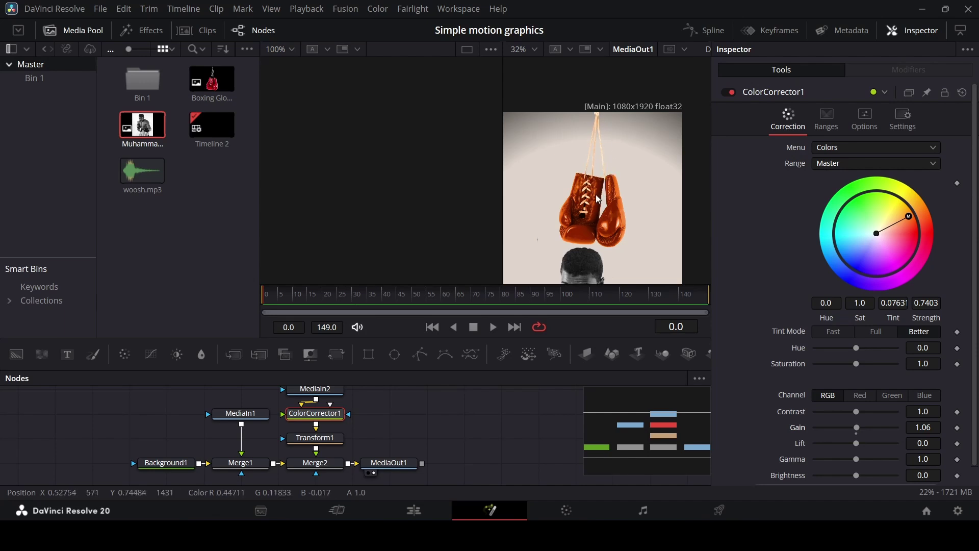
scroll(595, 196, "down", 2)
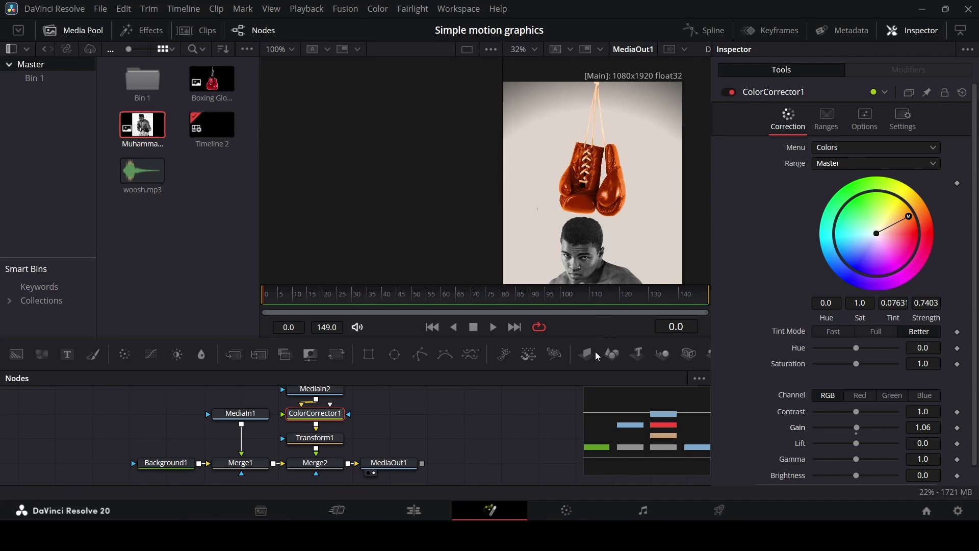
Shift the gloves branch and MediaOut1 right, then insert a Text node after Merge1.
left_click(487, 433)
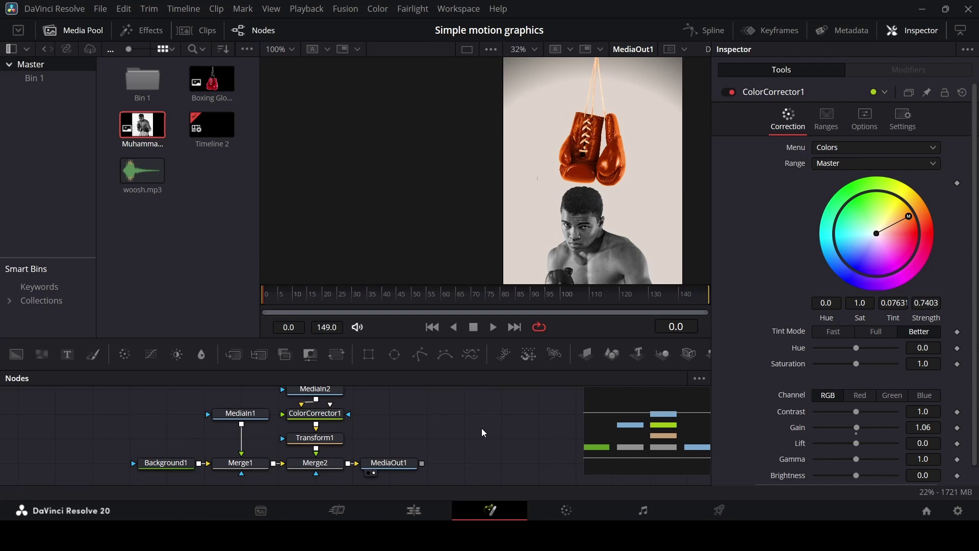
left_click_drag(284, 482, 441, 386)
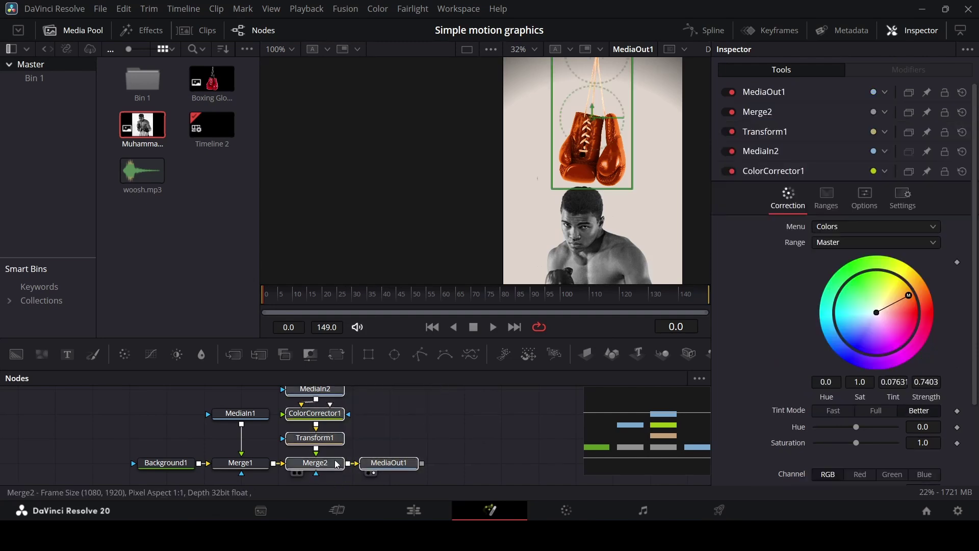
left_click_drag(313, 468, 499, 468)
left_click(410, 415)
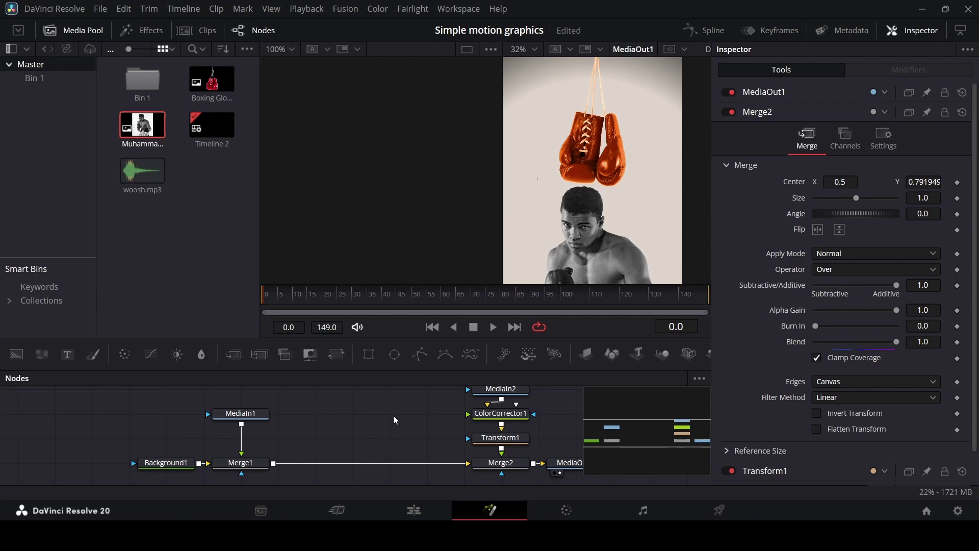
left_click_drag(69, 354, 273, 464)
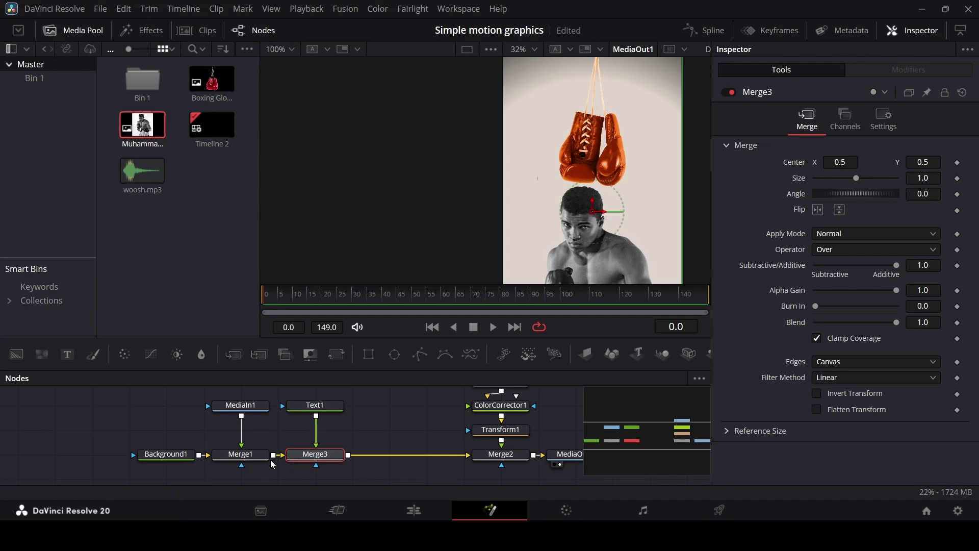
Enter the title 'Muhammad Ali' in Text1 and set its font to Inter Black.
left_click(326, 407)
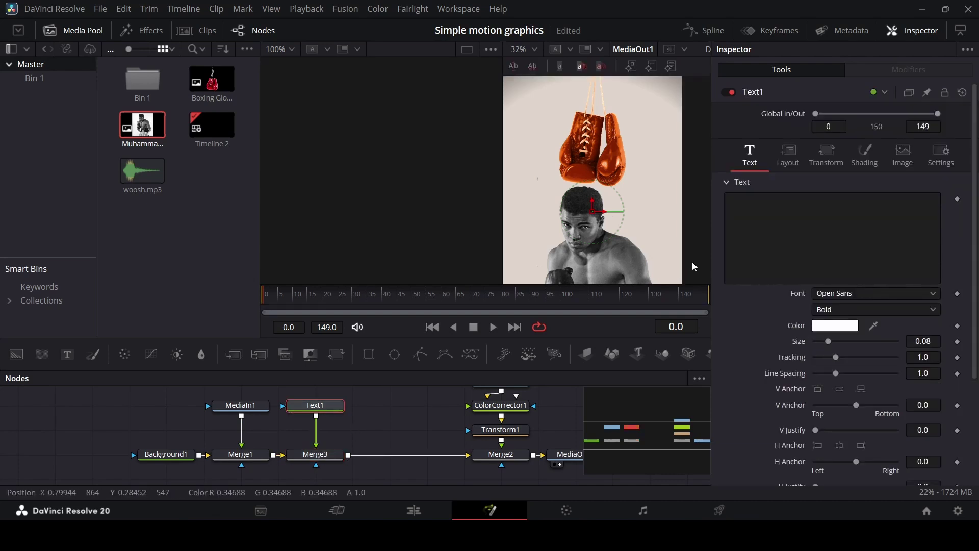
left_click(759, 245)
type("Muhammad Ali")
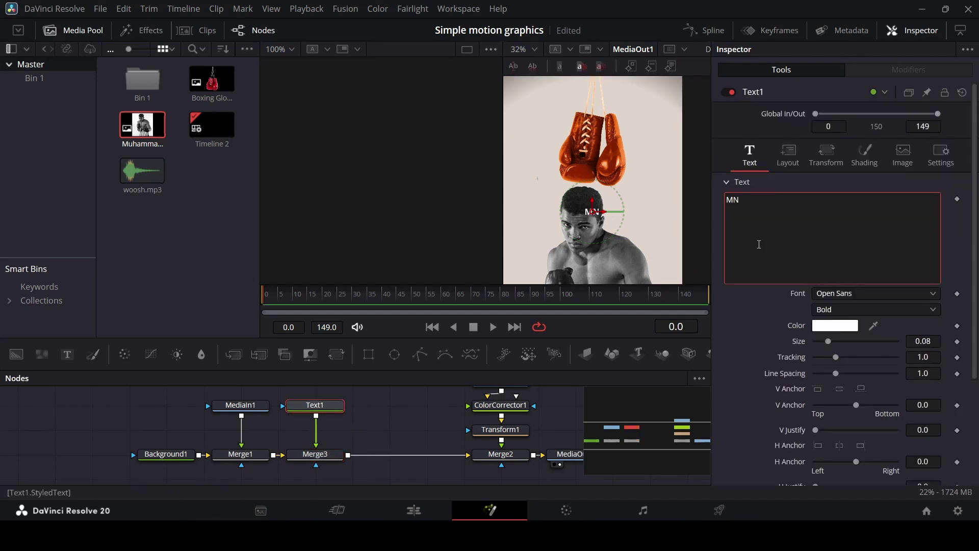
left_click(844, 295)
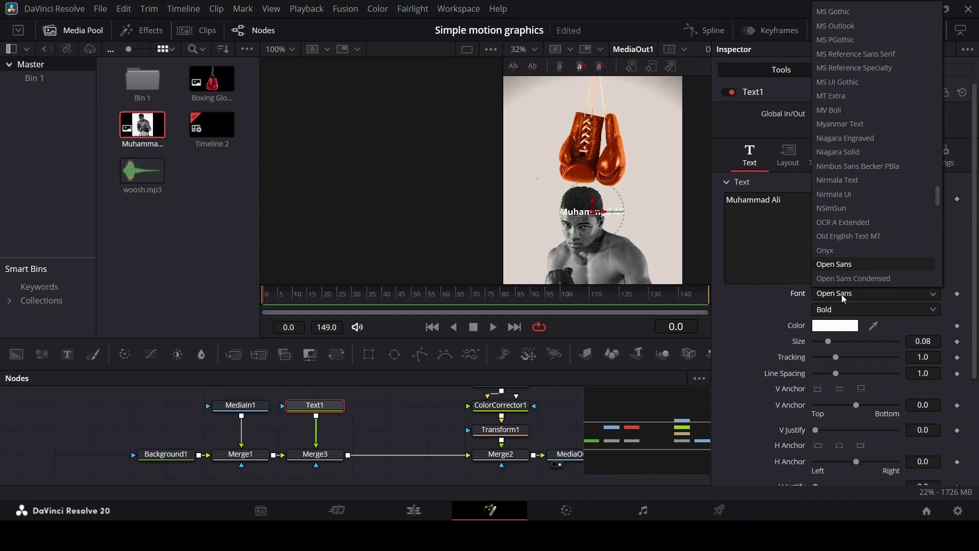
type("Inter")
key("Return")
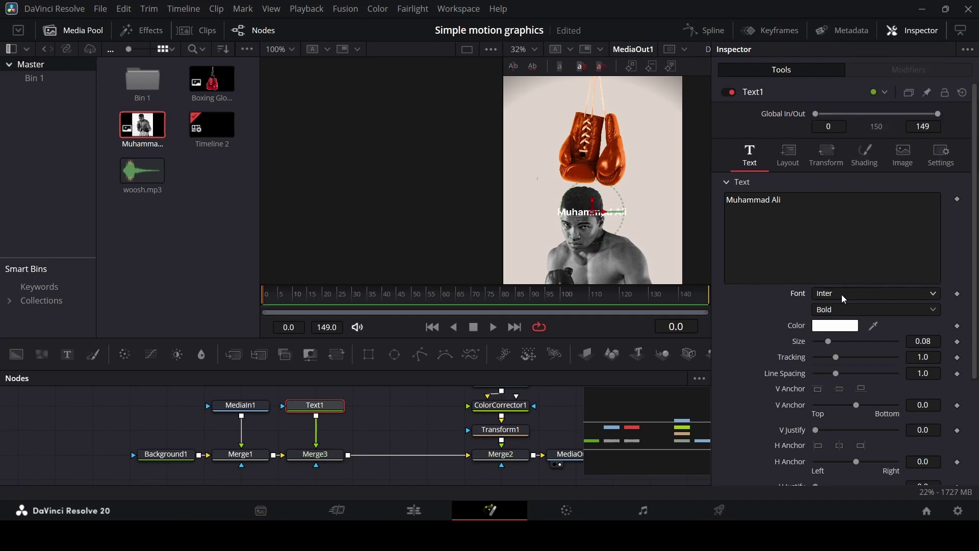
left_click(843, 306)
left_click(844, 162)
Disable Merge2, move the title above the boxer, and sample a near-black colour for it.
left_click(497, 455)
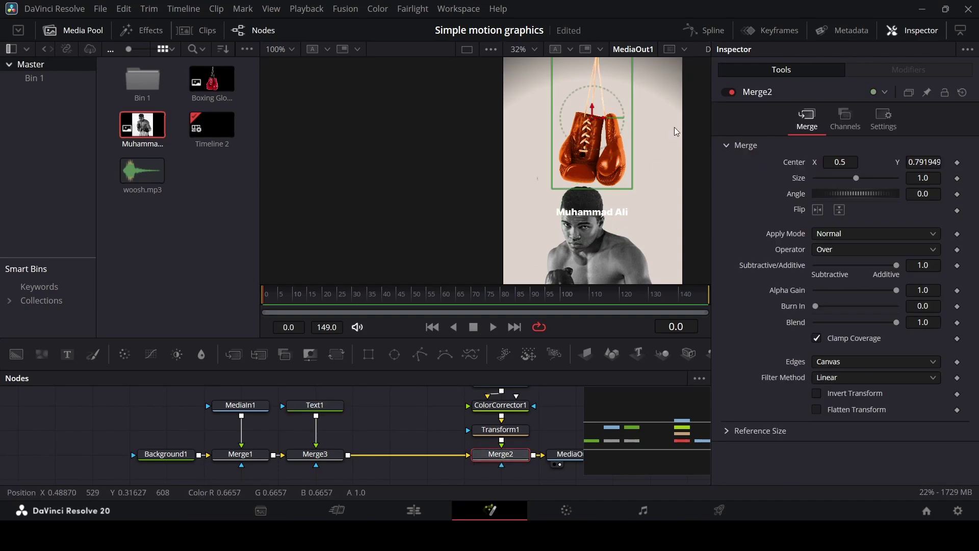
left_click(729, 91)
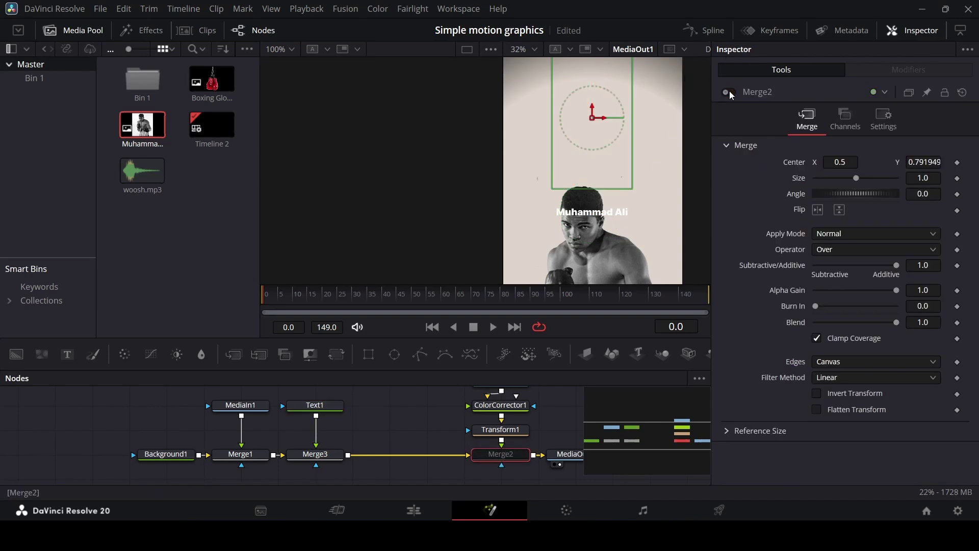
left_click(327, 416)
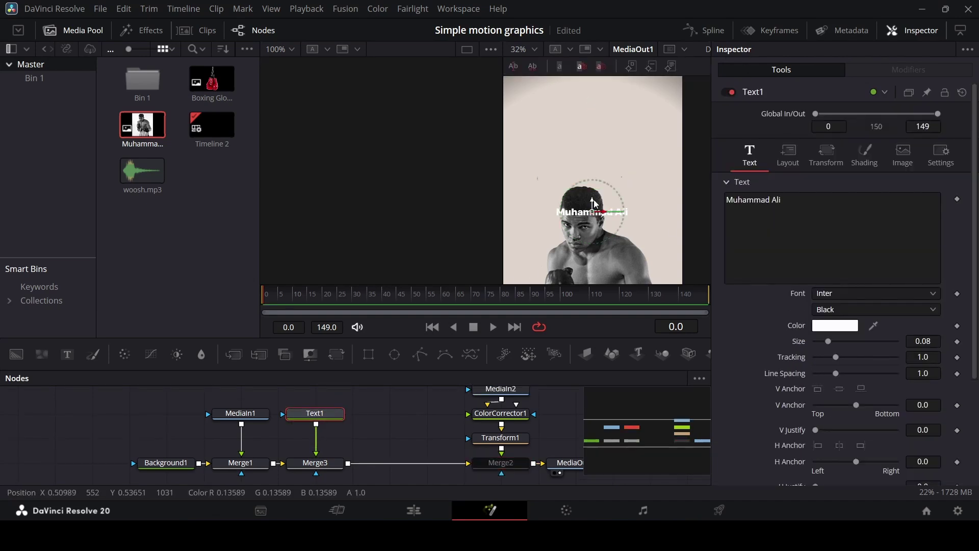
left_click_drag(592, 211, 593, 146)
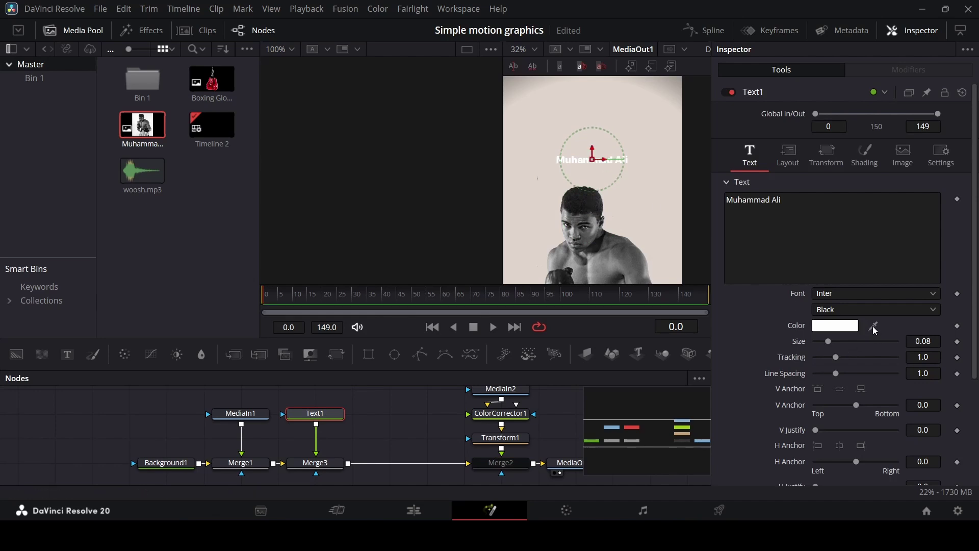
left_click_drag(873, 326, 587, 207)
scroll(590, 206, "down", 2)
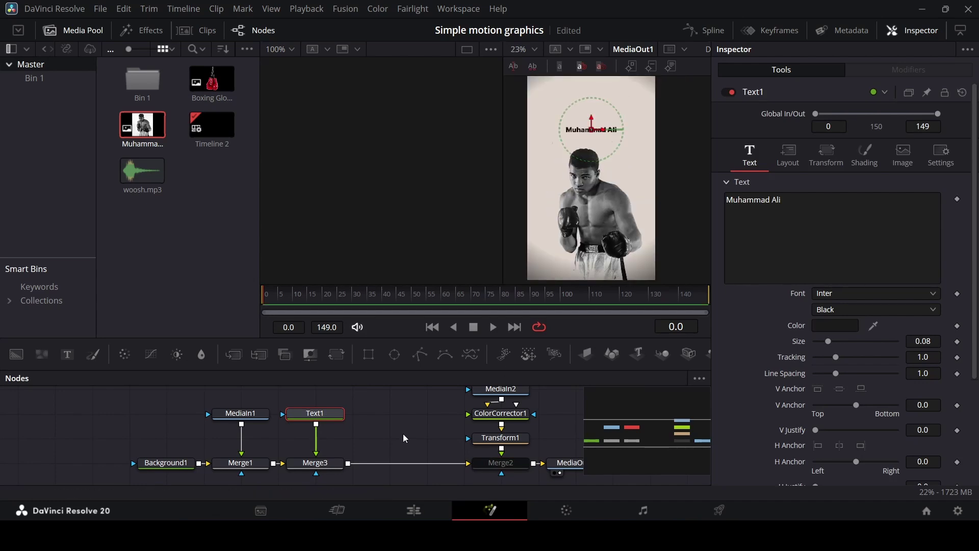
Lower Merge1's blend from 1.0 to 0.7 to fade the boxer photo.
left_click(254, 462)
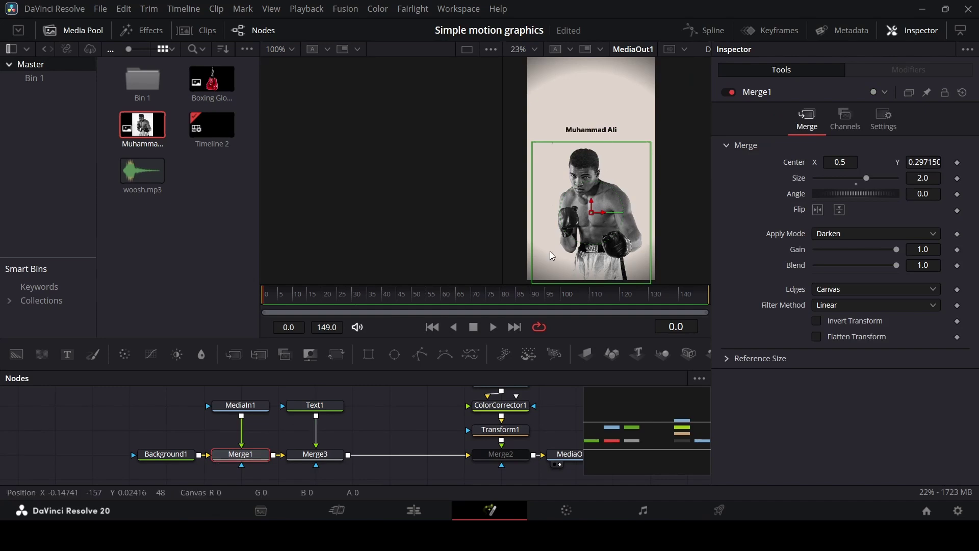
left_click(844, 264)
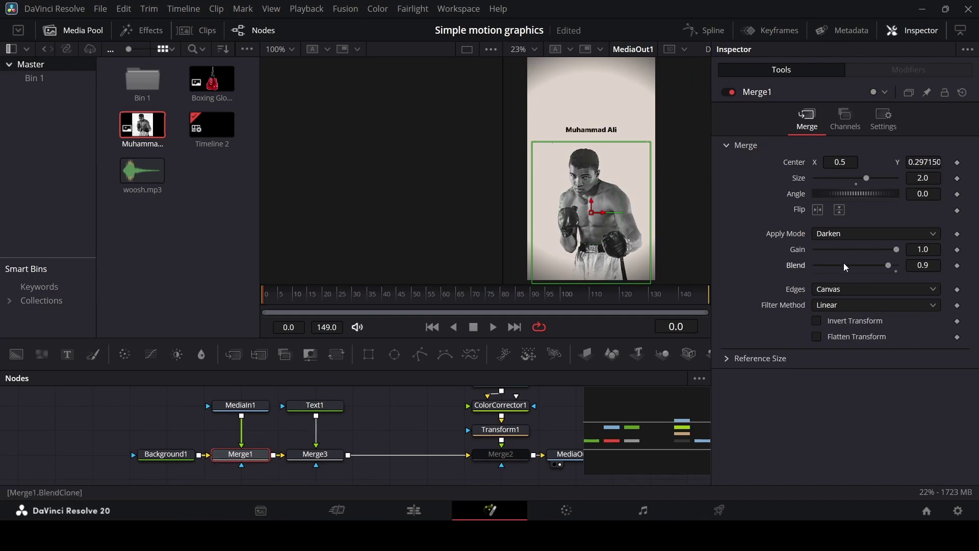
left_click(844, 265)
left_click(844, 263)
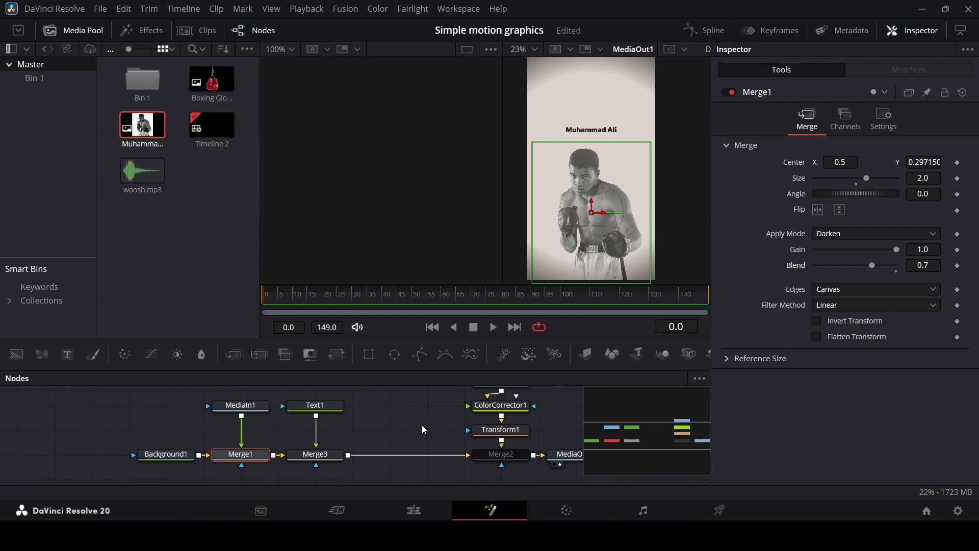
Recolour the title with a lighter grey sampled from the image.
left_click(326, 406)
left_click_drag(873, 327, 586, 192)
scroll(587, 161, "up", 3)
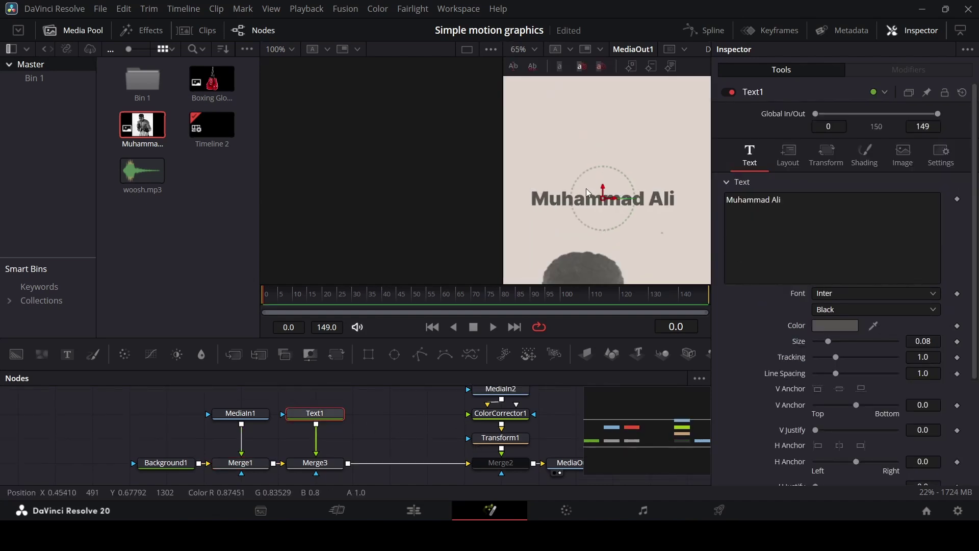
scroll(600, 226, "down", 3)
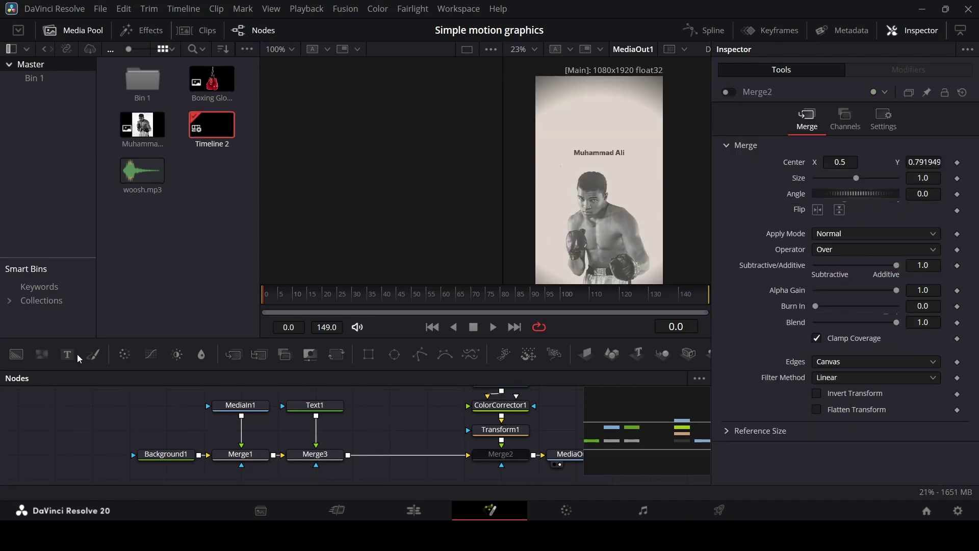
Add a Text+ node reading 'Boxer and Social Activist' in Inter Regular.
left_click_drag(69, 354, 402, 404)
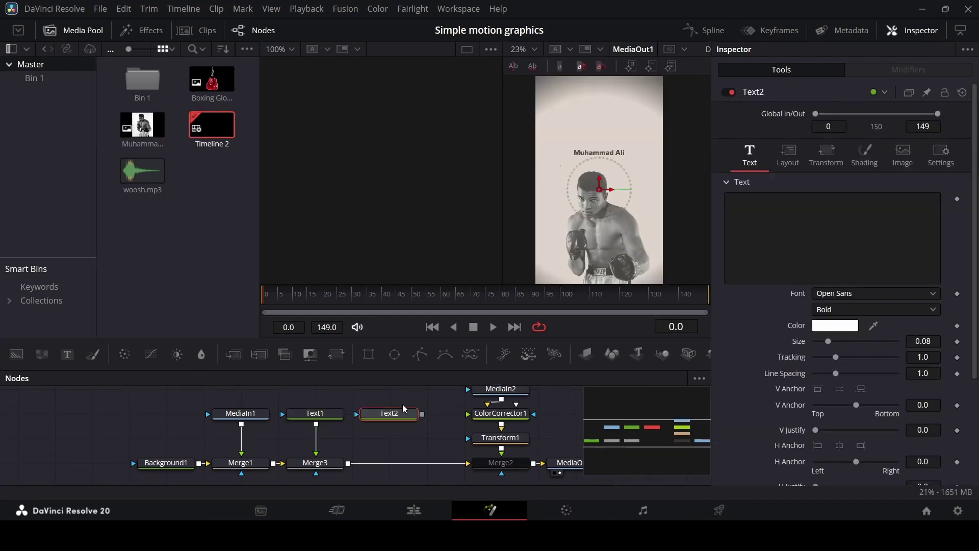
left_click(821, 243)
type("Boxer and Social Activist")
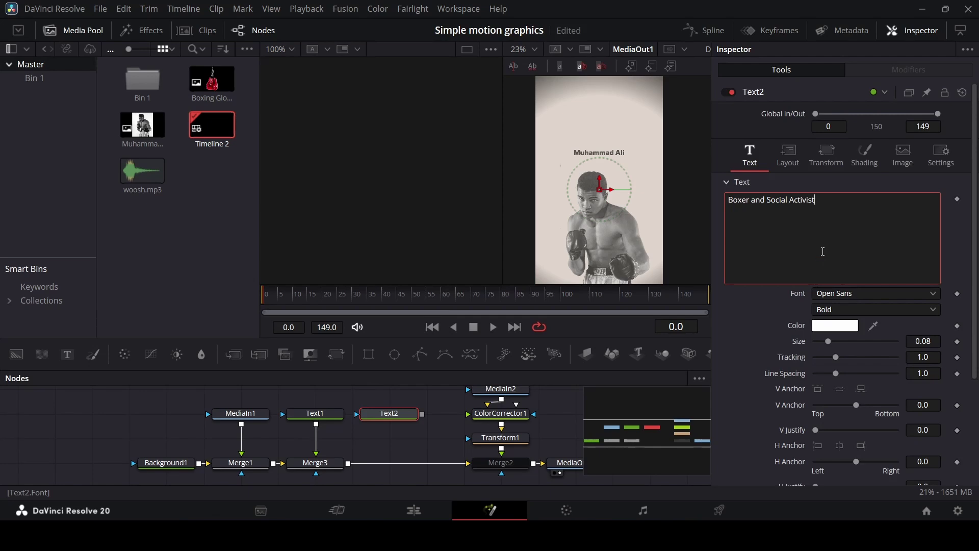
key("BackSpace")
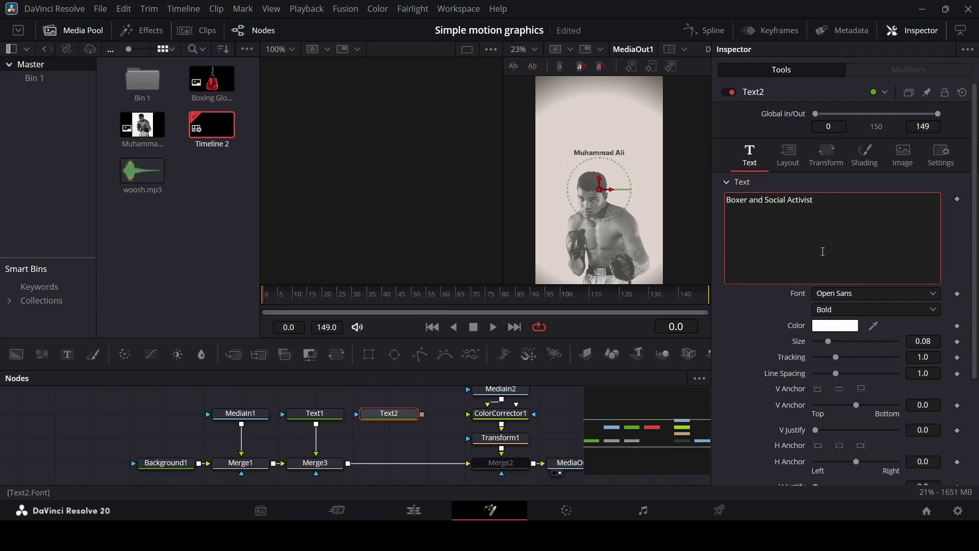
left_click(850, 294)
type("inter")
key("Return")
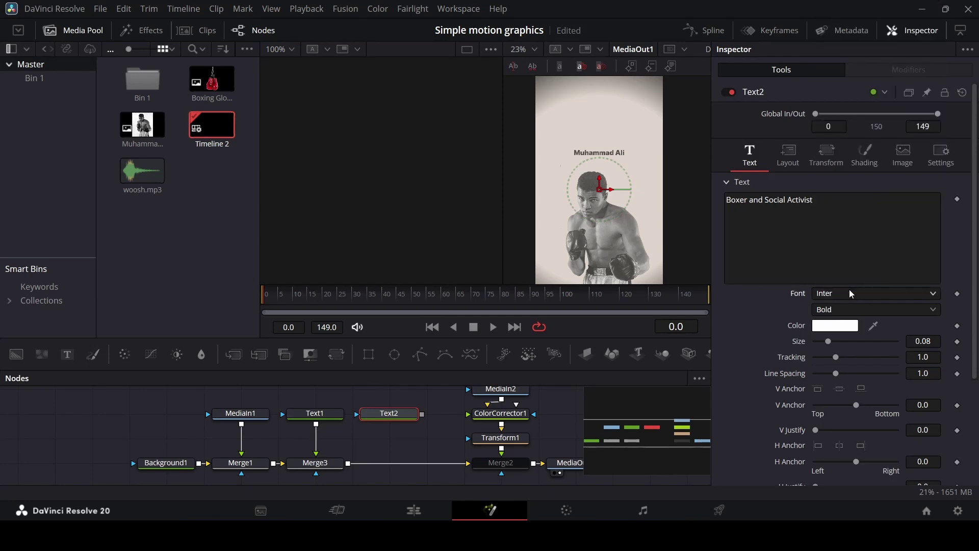
left_click(850, 309)
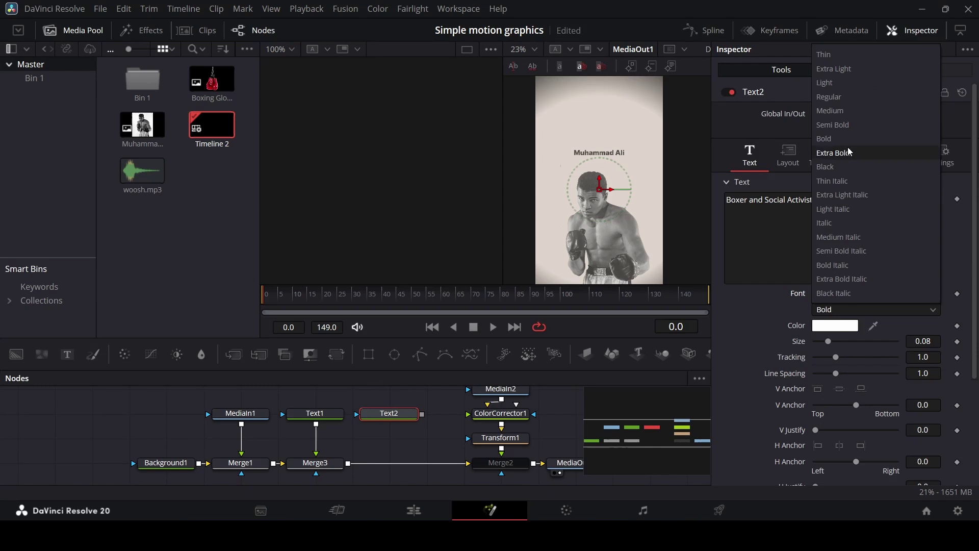
left_click(848, 100)
Merge the subtitle onto Merge3, color it a sampled grey, shrink it to about 0.055, and place it under the title.
left_click_drag(423, 415, 348, 461)
left_click_drag(599, 177, 599, 153)
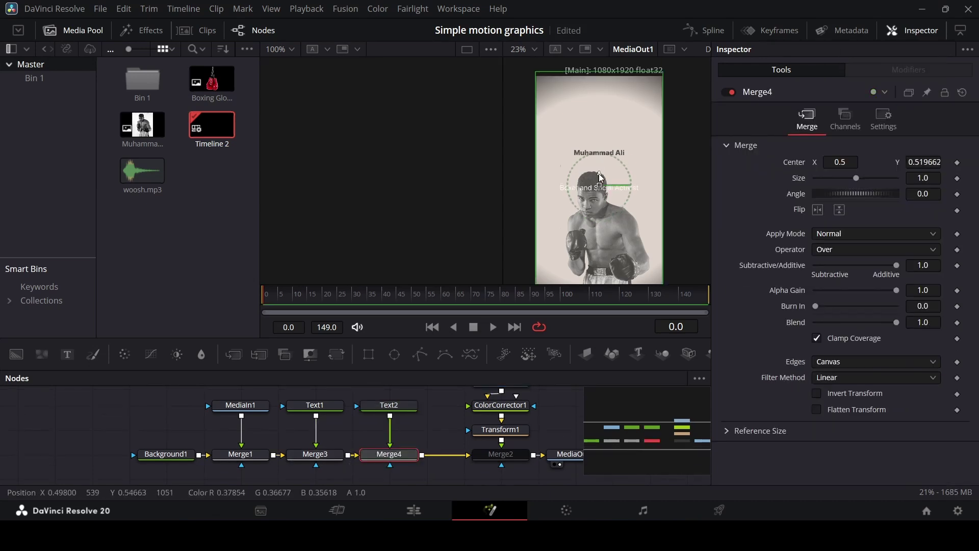
left_click(389, 405)
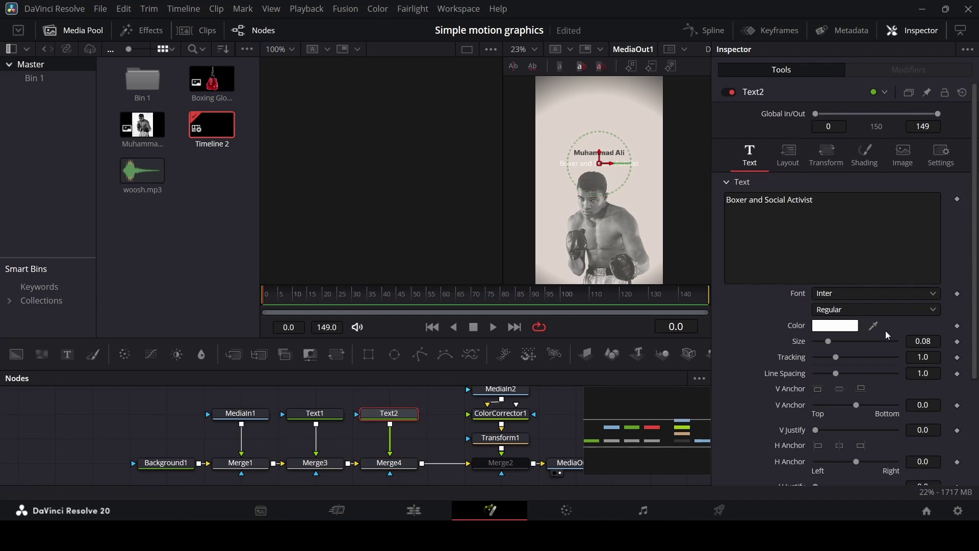
left_click_drag(873, 325, 600, 188)
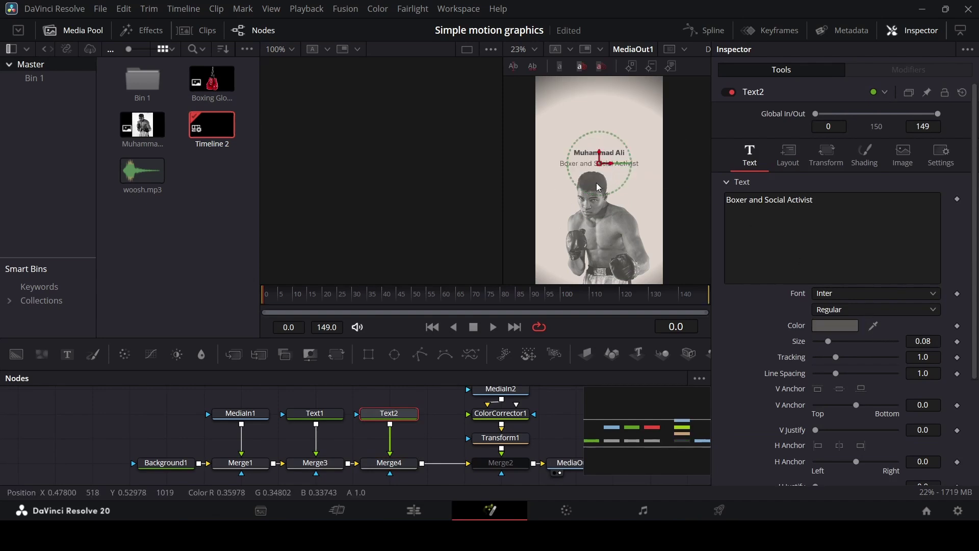
scroll(598, 188, "up", 3)
scroll(597, 189, "down", 2)
scroll(592, 189, "up", 3)
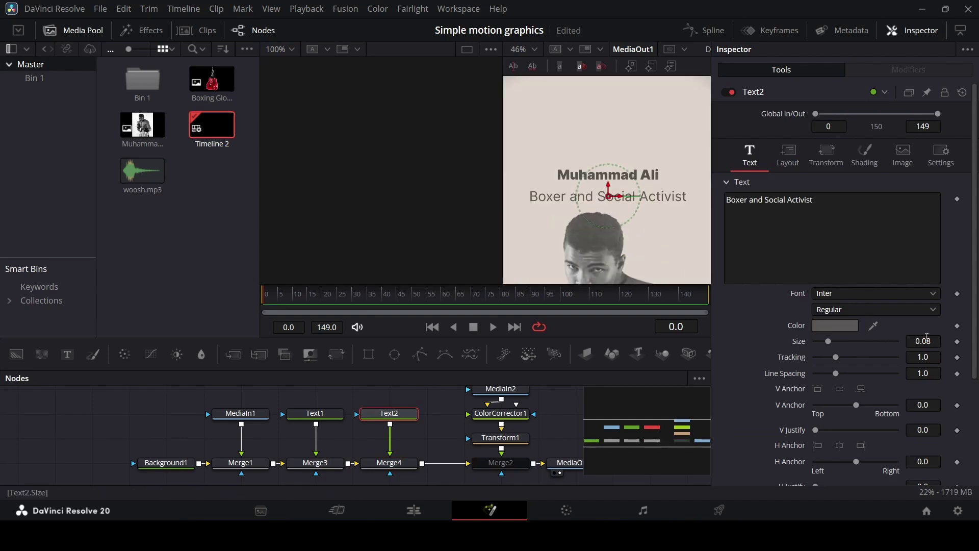
left_click_drag(927, 340, 910, 340)
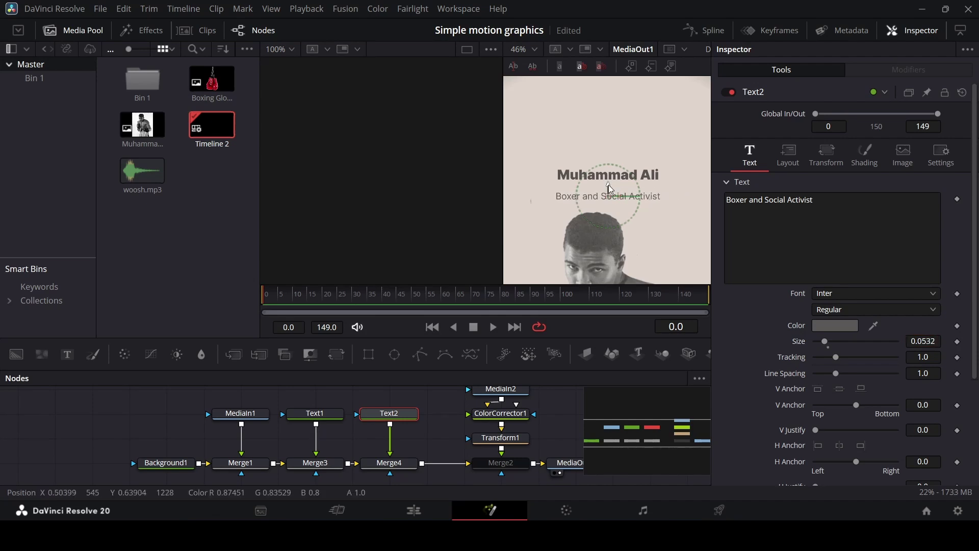
left_click_drag(608, 185, 608, 173)
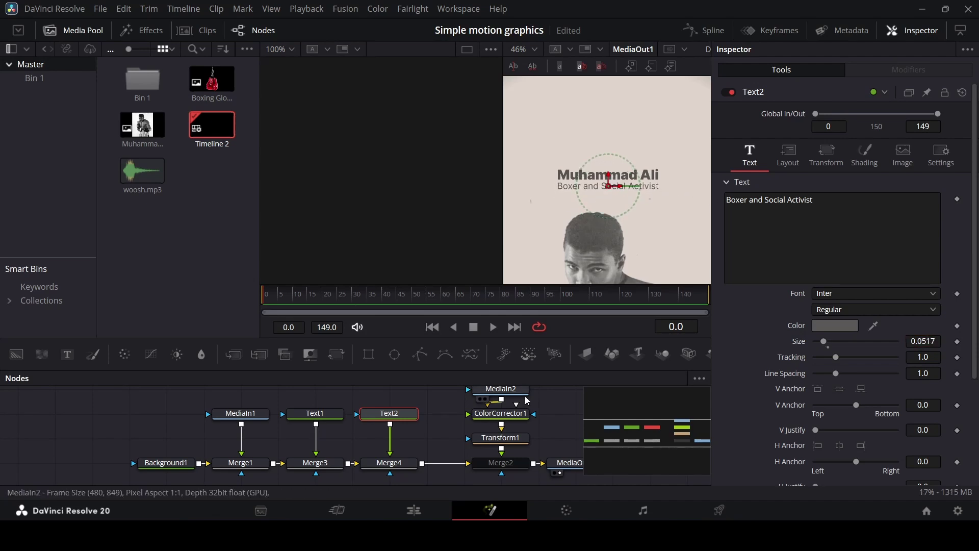
Reset Merge4's Center to the default 0.5, 0.5.
left_click(525, 401)
scroll(604, 209, "down", 2)
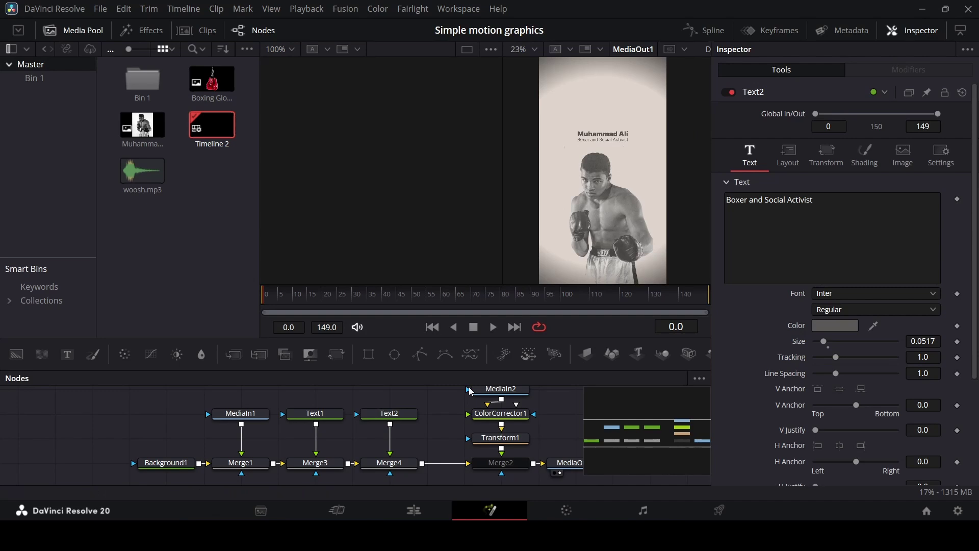
left_click_drag(320, 397, 421, 433)
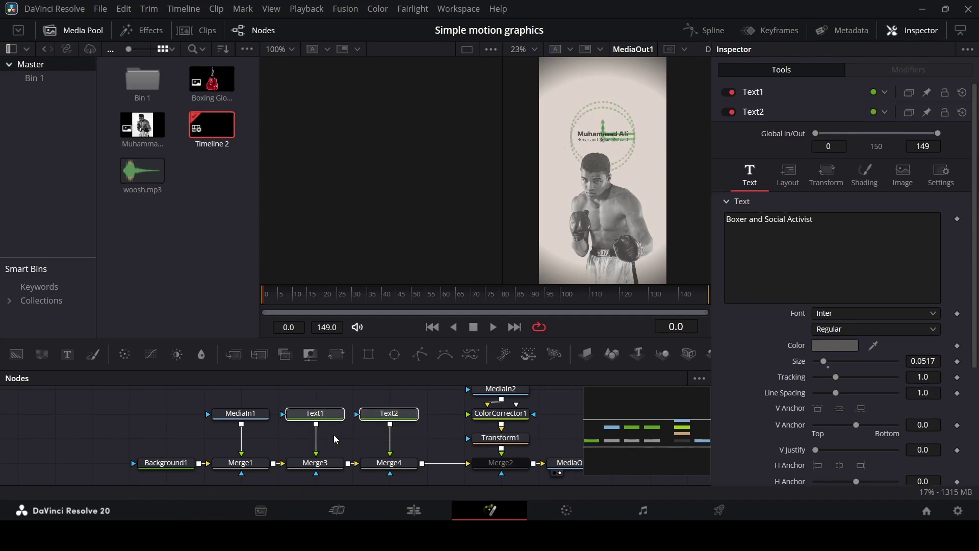
left_click(331, 465)
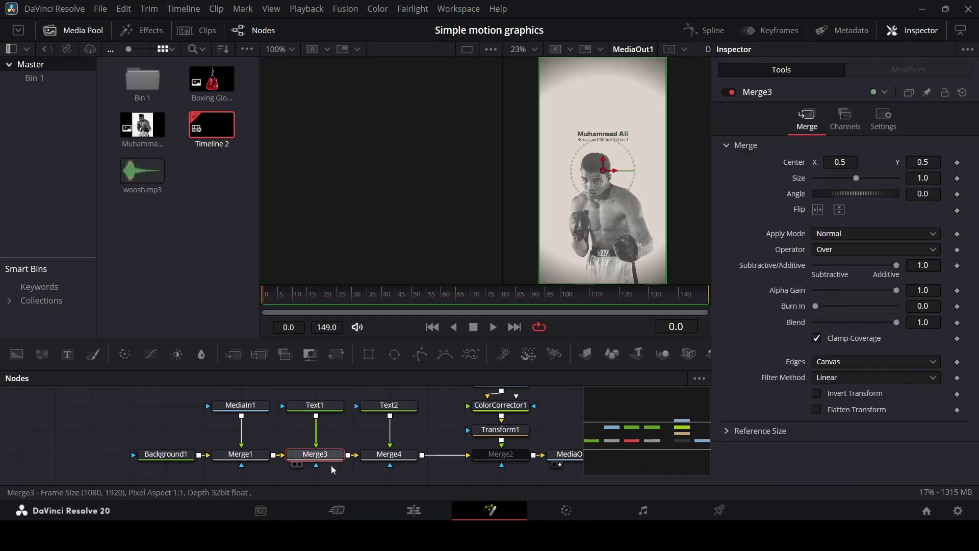
left_click(405, 457)
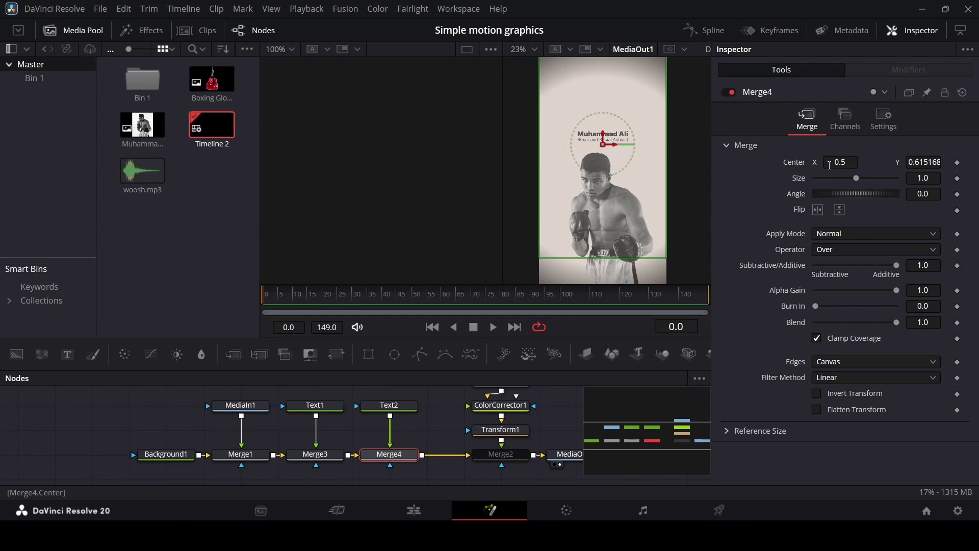
double_click(794, 165)
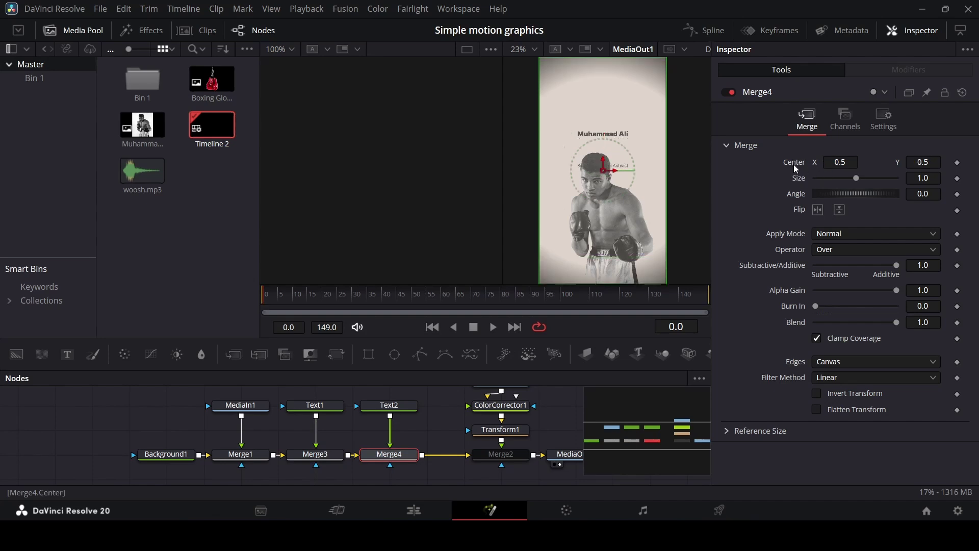
Raise Text2's layout Center Y to 0.632472, then select both Text1 and Text2.
left_click(391, 406)
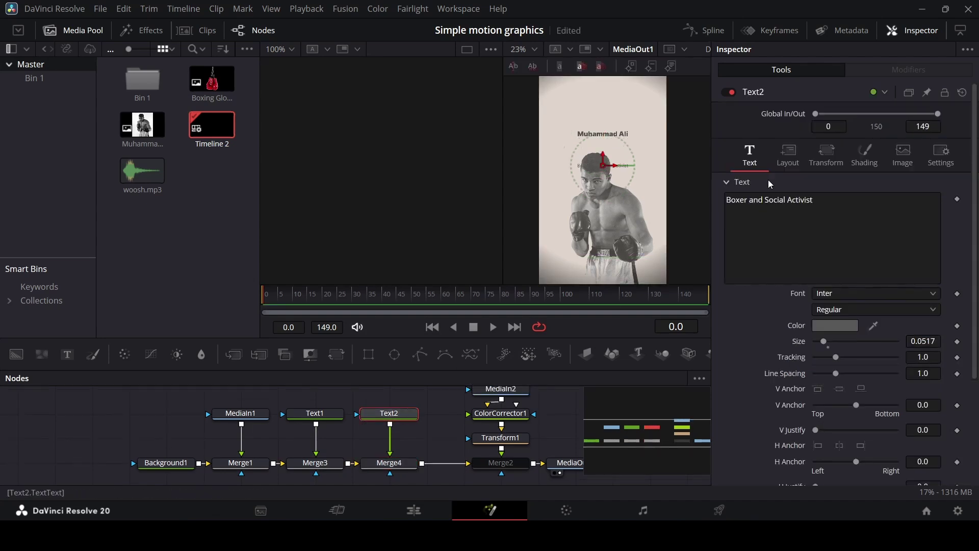
left_click(801, 161)
left_click_drag(921, 214, 976, 214)
scroll(602, 143, "up", 3)
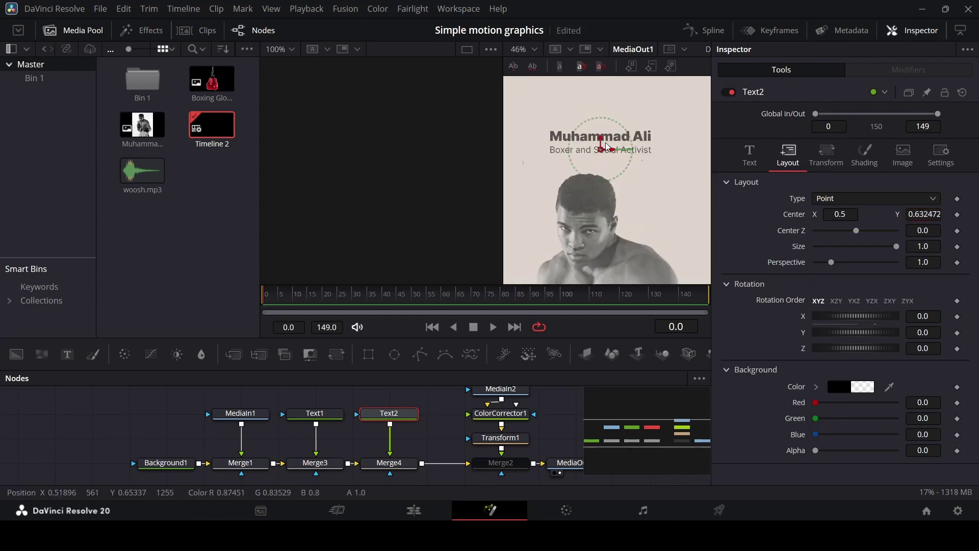
scroll(603, 144, "up", 3)
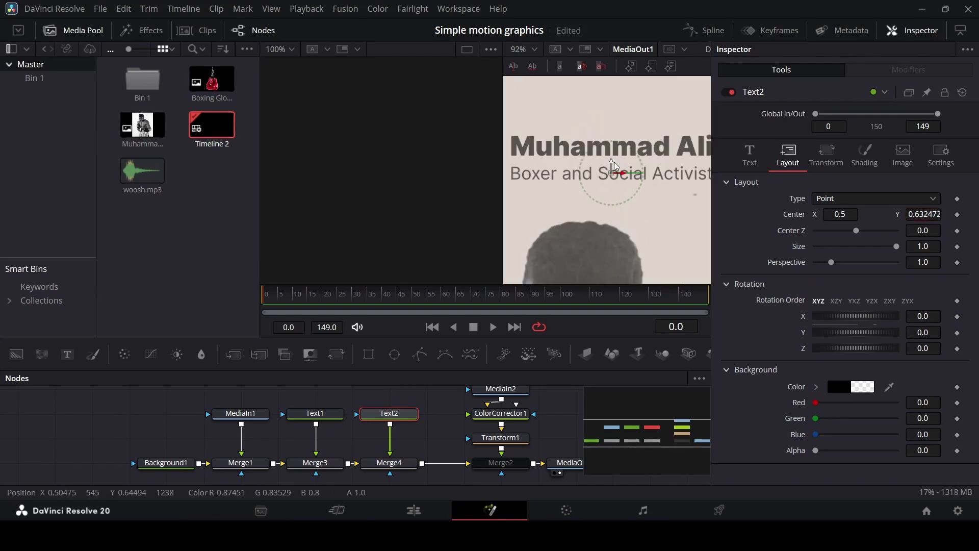
scroll(614, 166, "down", 3)
left_click_drag(317, 395, 393, 422)
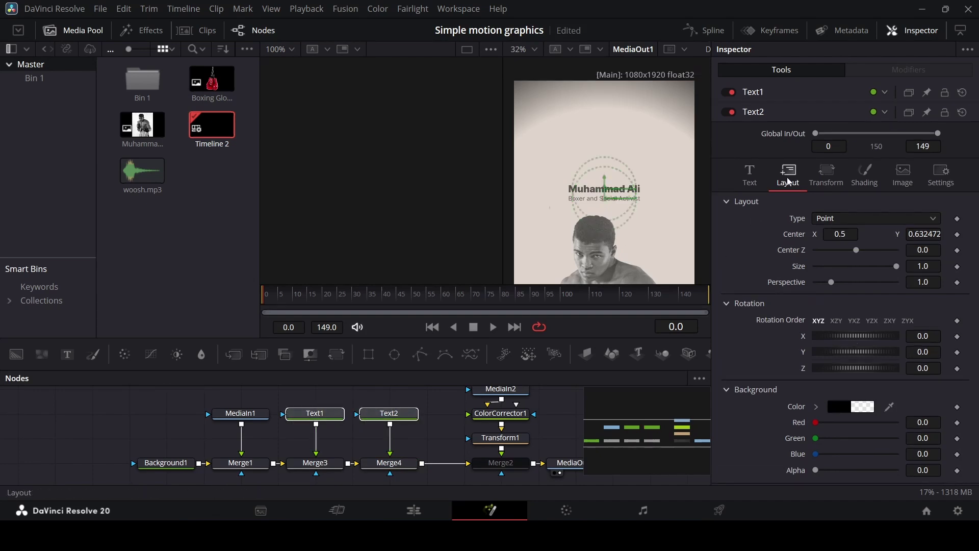
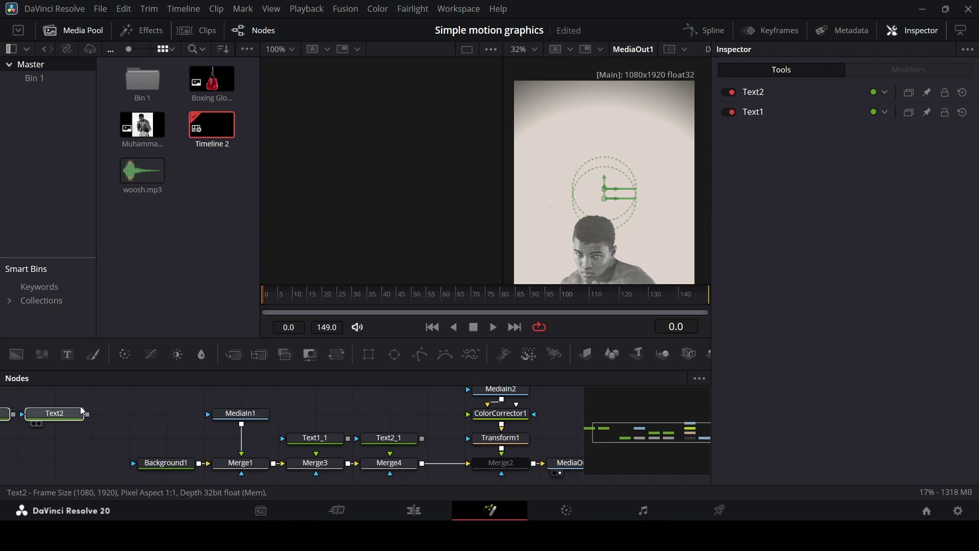
Move Text1/Text2 aside, shift MediaIn1, Background1 and Merge1 one column left, and add a red Background2 node.
left_click(329, 408)
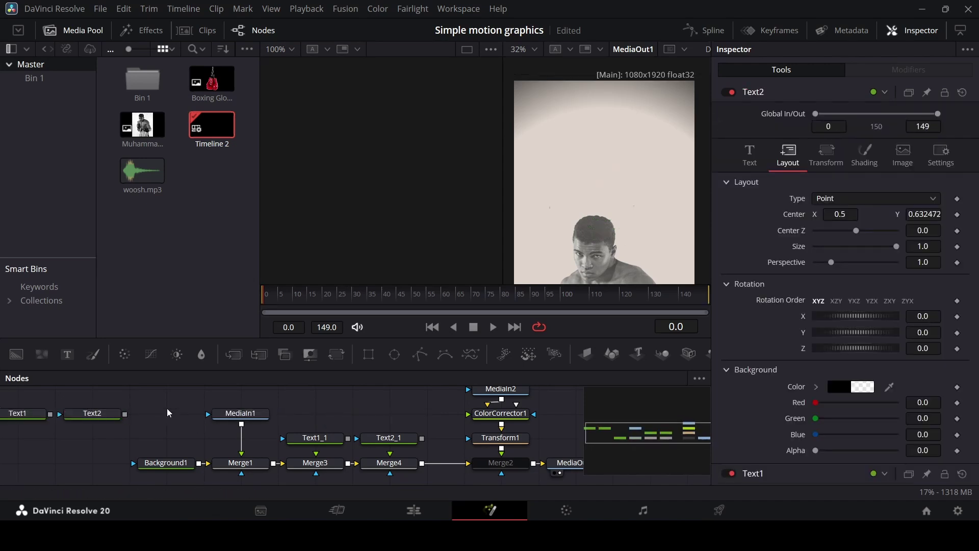
left_click_drag(168, 409, 168, 464)
left_click(274, 409)
left_click_drag(16, 354, 100, 386)
left_click_drag(241, 440, 242, 440)
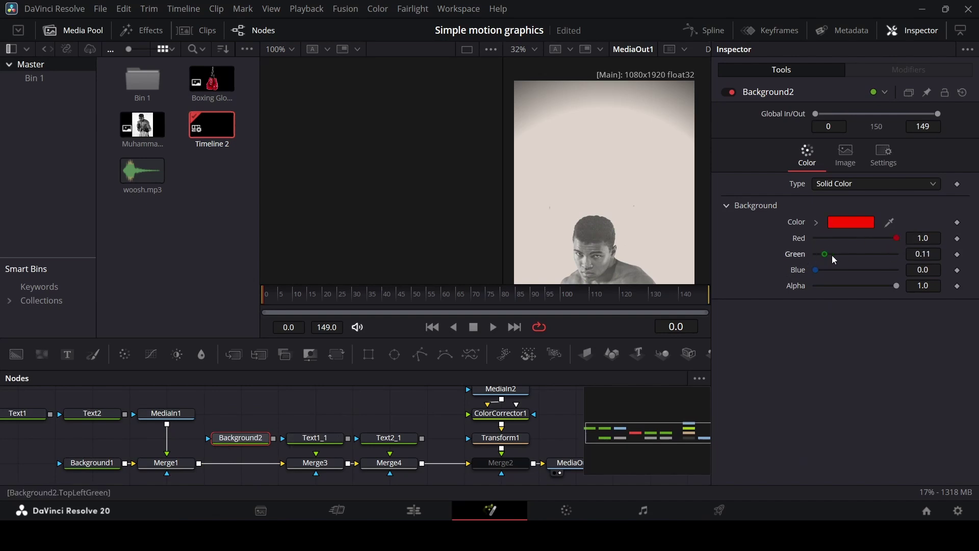
Make Background2 yellow with a Rectangle mask, and wire Text1_1 into Merge3 and Text2_1 into Merge4.
left_click_drag(835, 260, 900, 254)
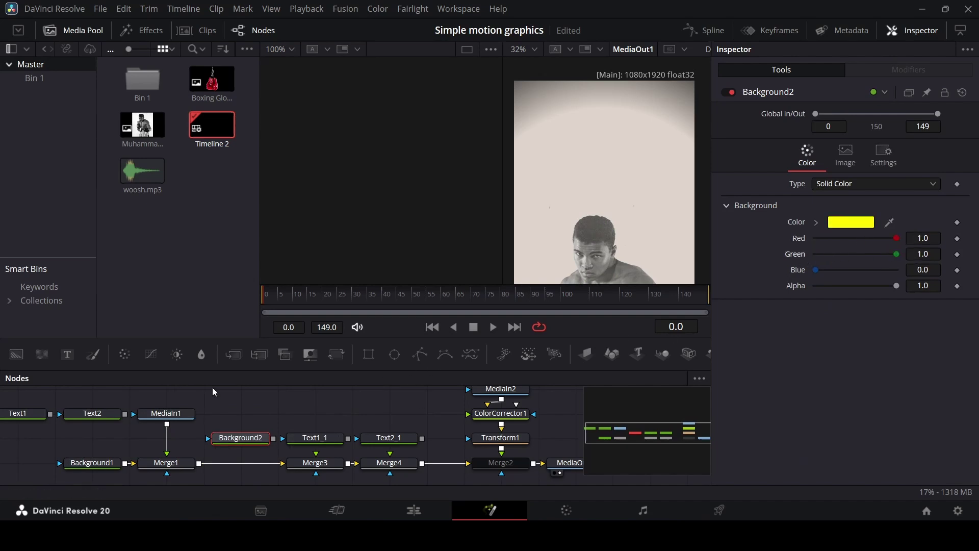
left_click_drag(368, 354, 199, 465)
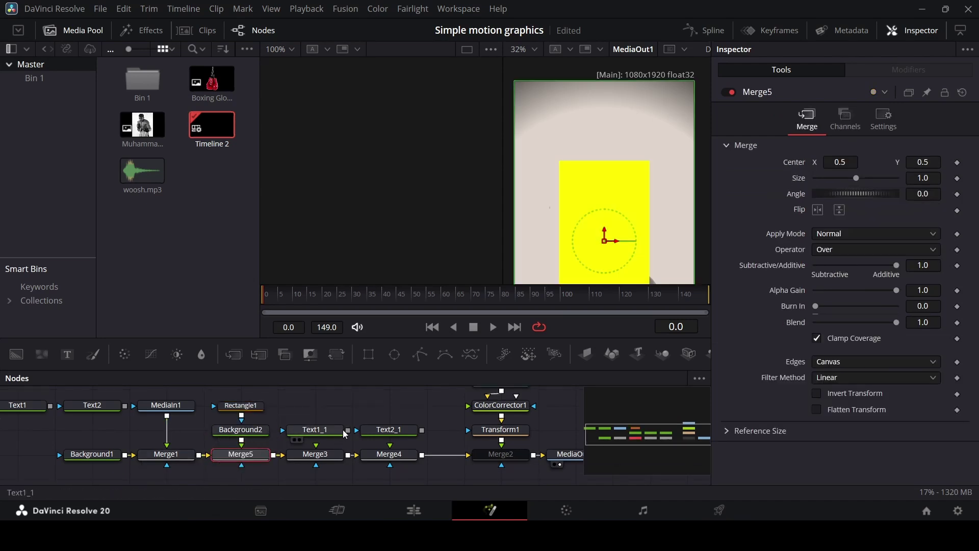
left_click_drag(348, 431, 315, 453)
left_click_drag(422, 431, 404, 460)
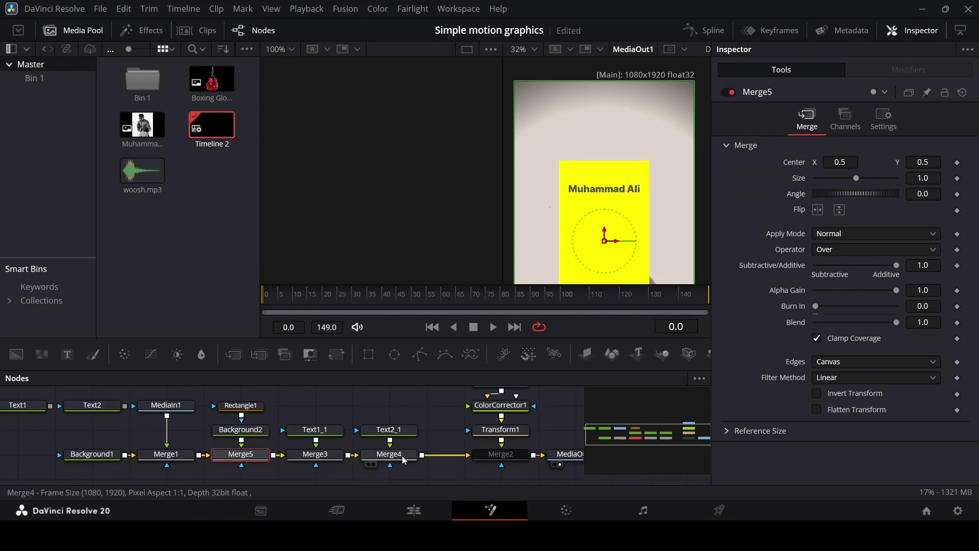
Change the Text1_1 title text to 'debut'.
left_click(306, 430)
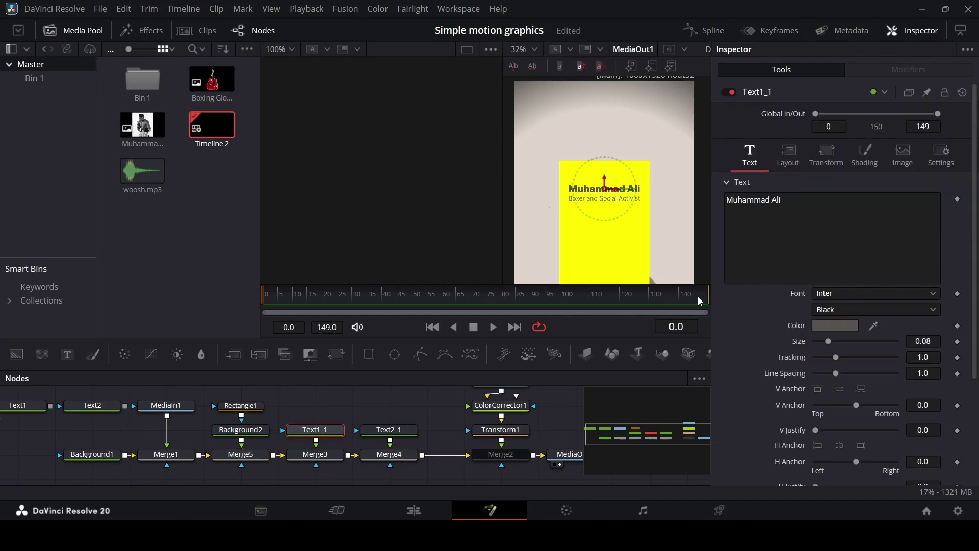
left_click(794, 238)
key("ctrl+a")
type("debut")
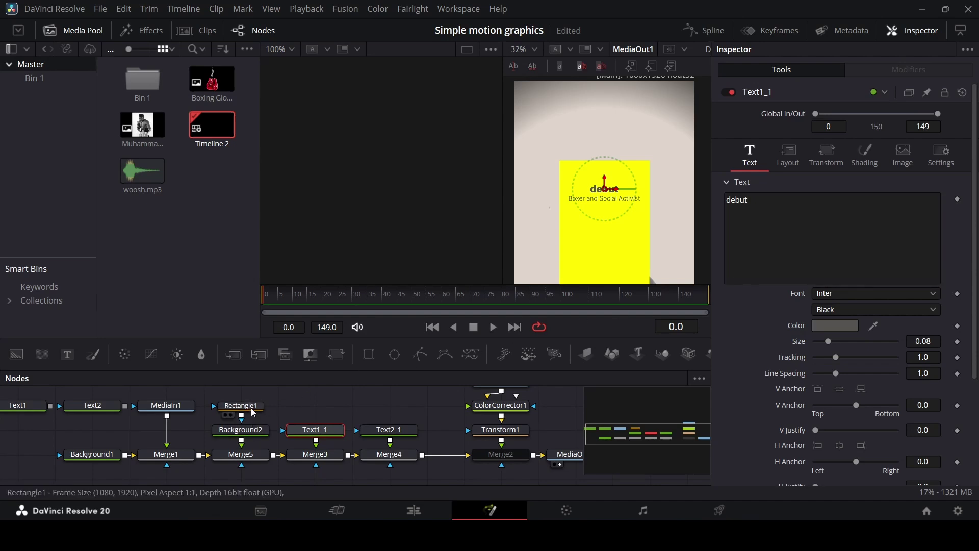
left_click(239, 407)
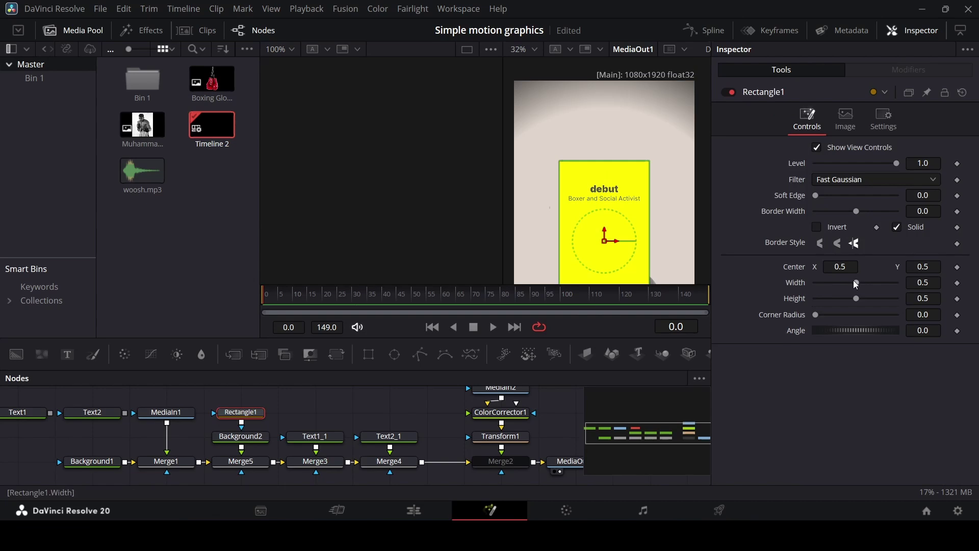
Shrink the yellow rectangle onto the title and enlarge 'debut' to size 0.1734.
left_click_drag(856, 284, 818, 305)
left_click_drag(605, 235, 605, 190)
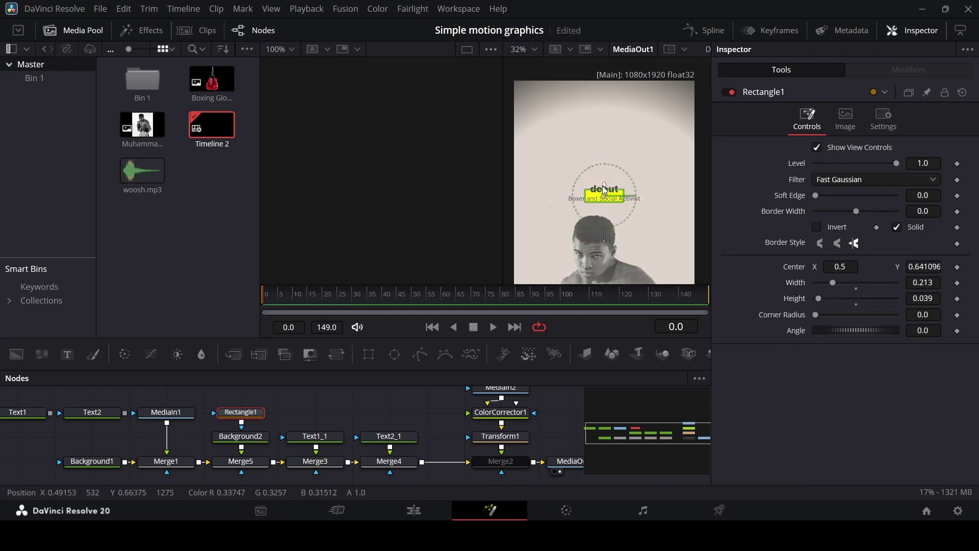
left_click(332, 437)
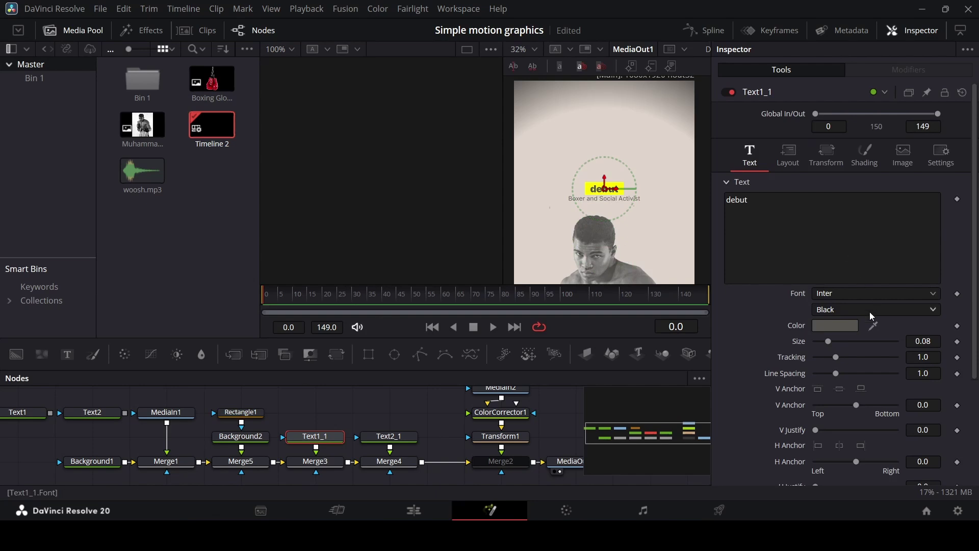
left_click_drag(907, 339, 955, 339)
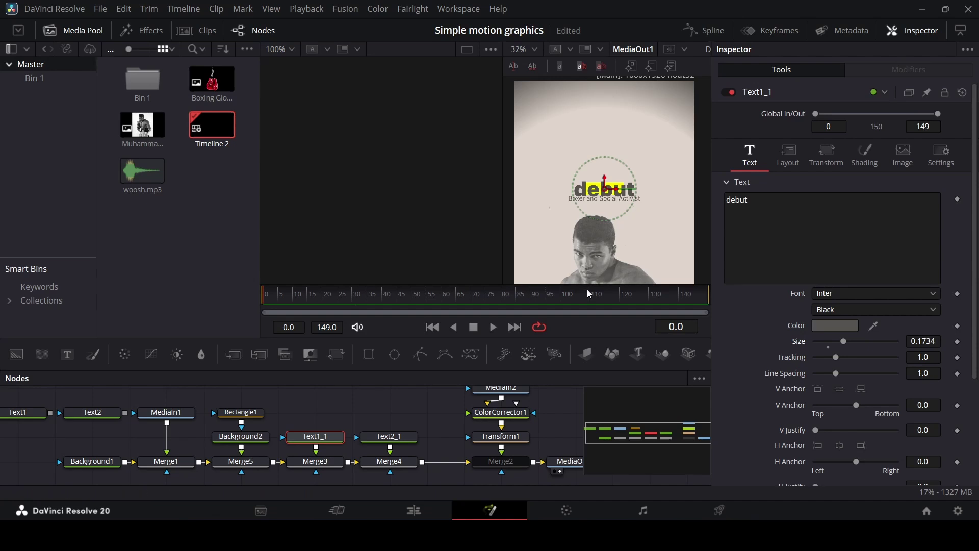
Set the yellow bar behind 'debut' to width 0.37 and height 0.063.
left_click(241, 413)
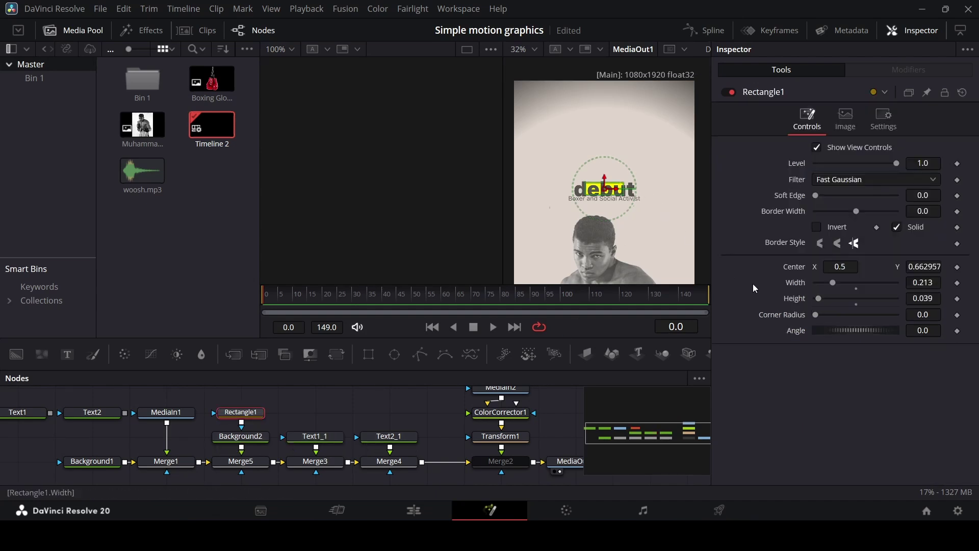
left_click_drag(832, 283, 845, 281)
left_click_drag(923, 300, 935, 301)
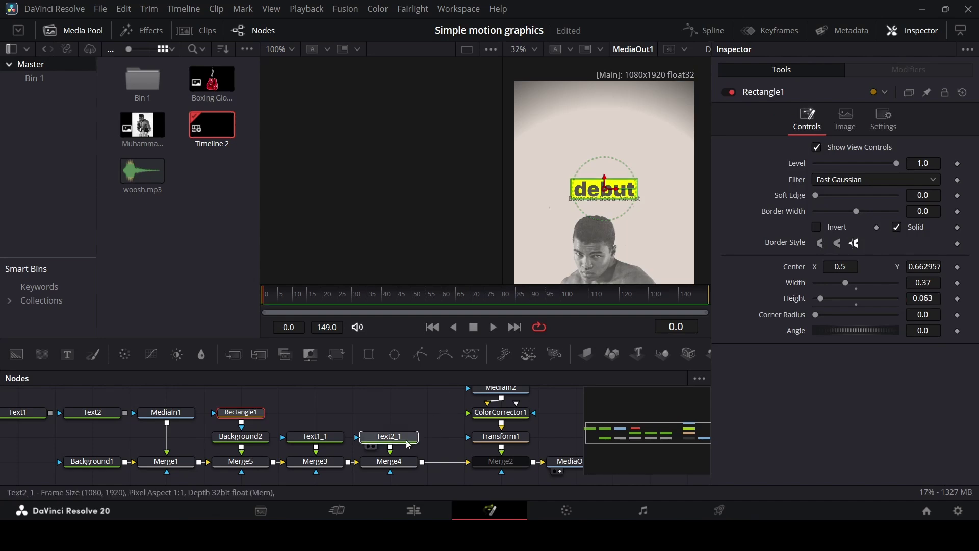
left_click(387, 437)
Lower the subtitle, replace its text with 'October 29, 1960', and set its size to 0.0641.
left_click_drag(605, 194, 604, 199)
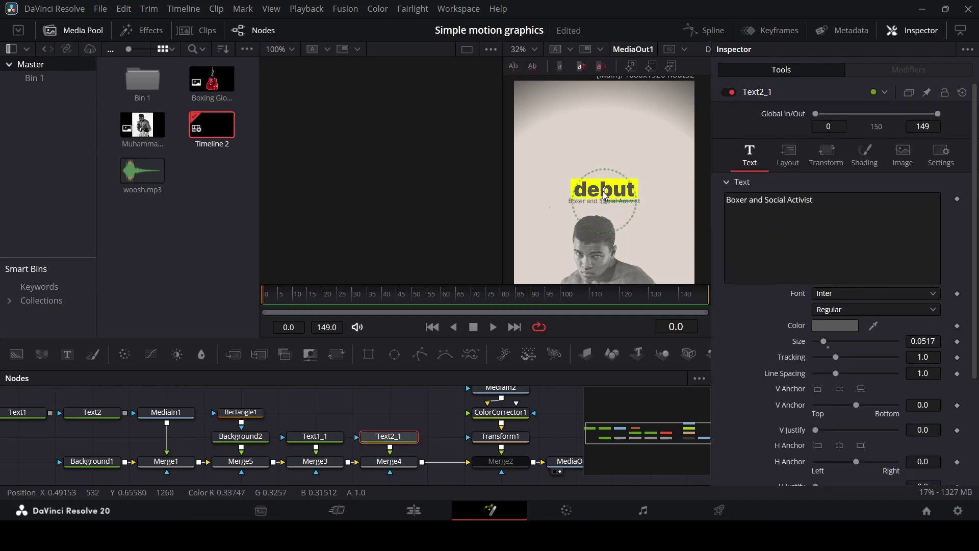
scroll(402, 436, "down", 1)
left_click(867, 218)
key("ctrl+a")
type("October 29, 1960")
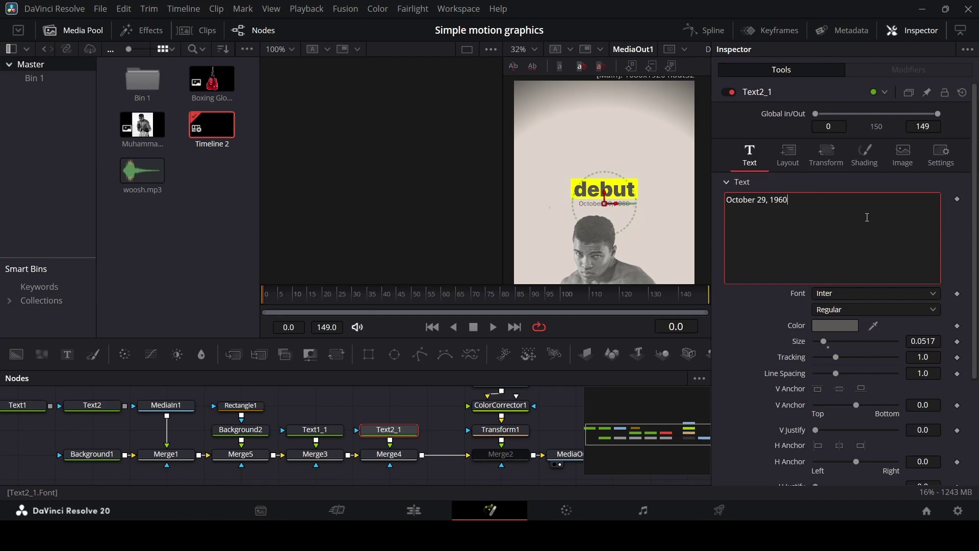
left_click_drag(925, 340, 969, 340)
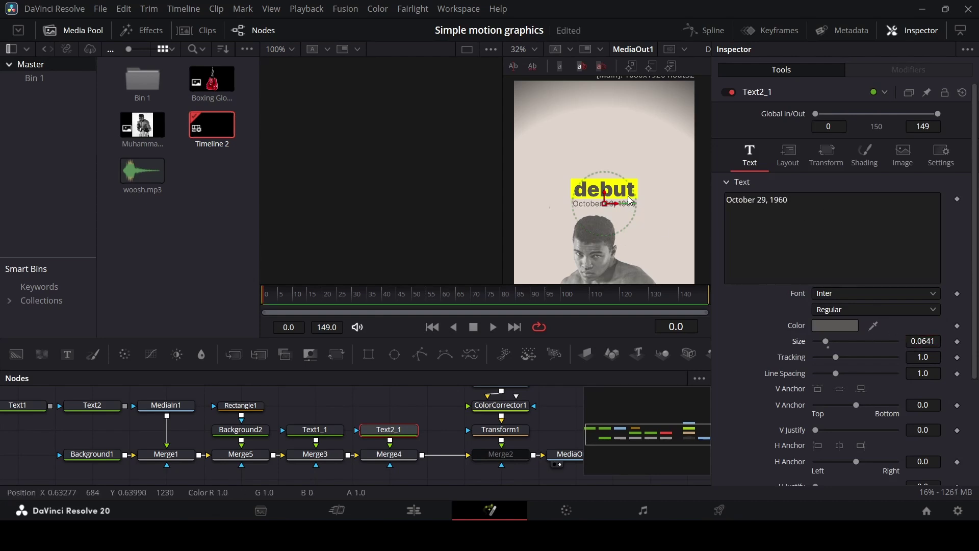
scroll(599, 193, "up", 3)
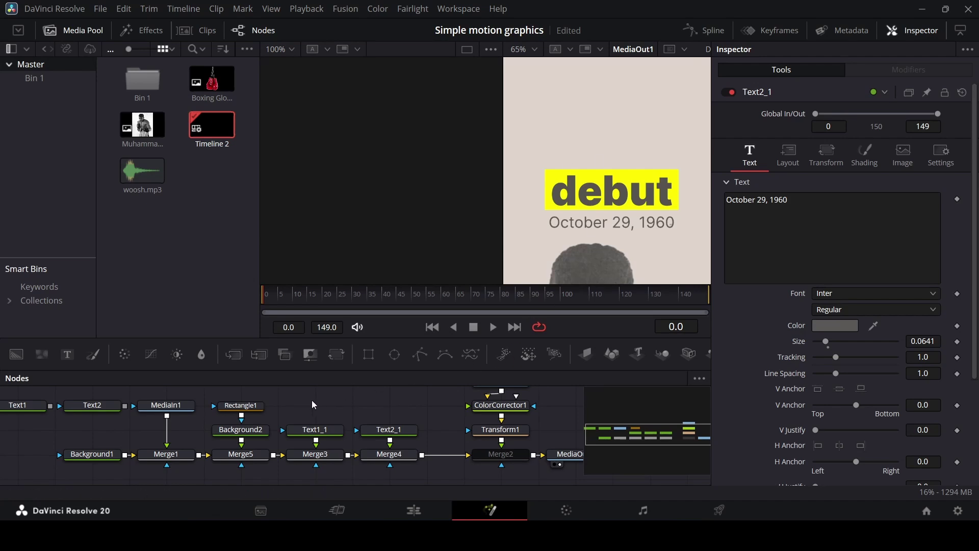
Move the rectangle, background and title nodes up one row.
left_click_drag(213, 389, 394, 404)
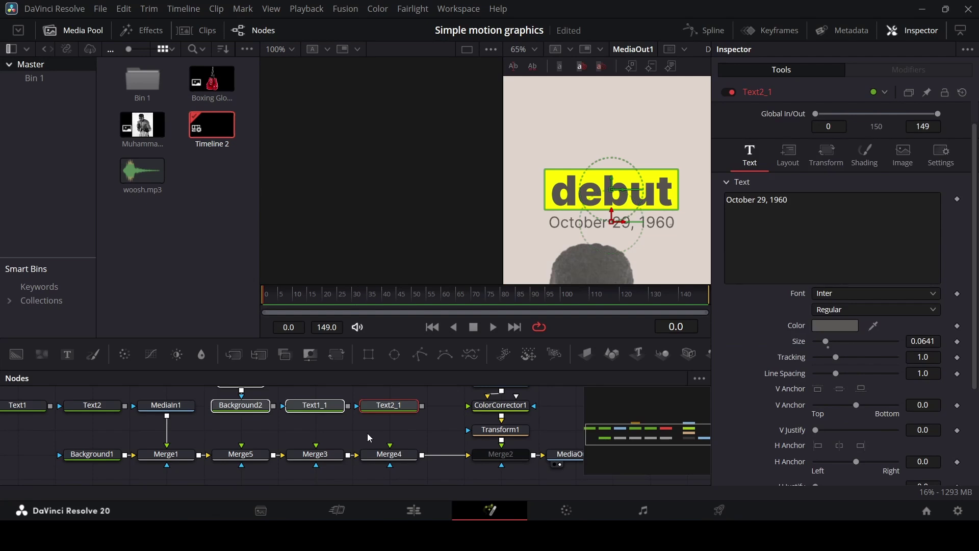
key("ctrl+z")
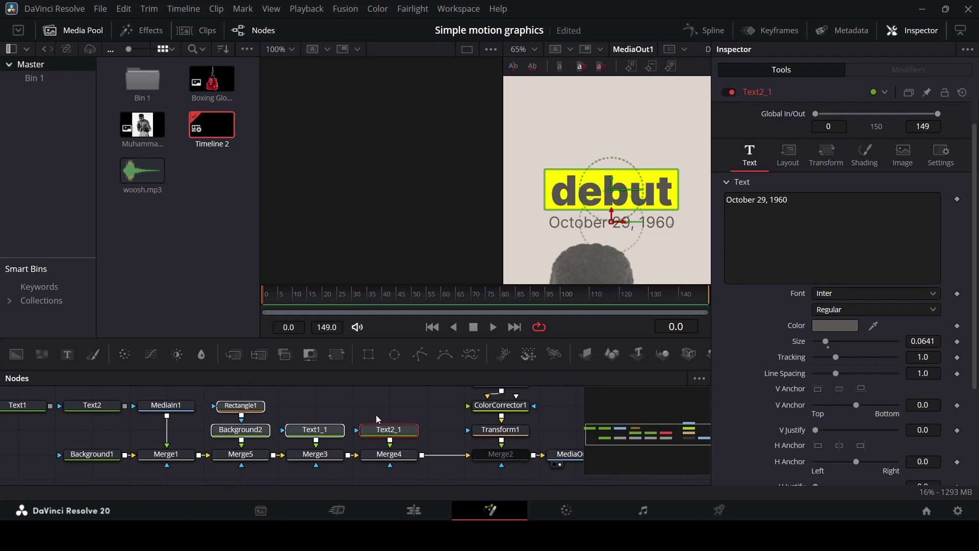
left_click(376, 412)
left_click_drag(239, 388, 416, 438)
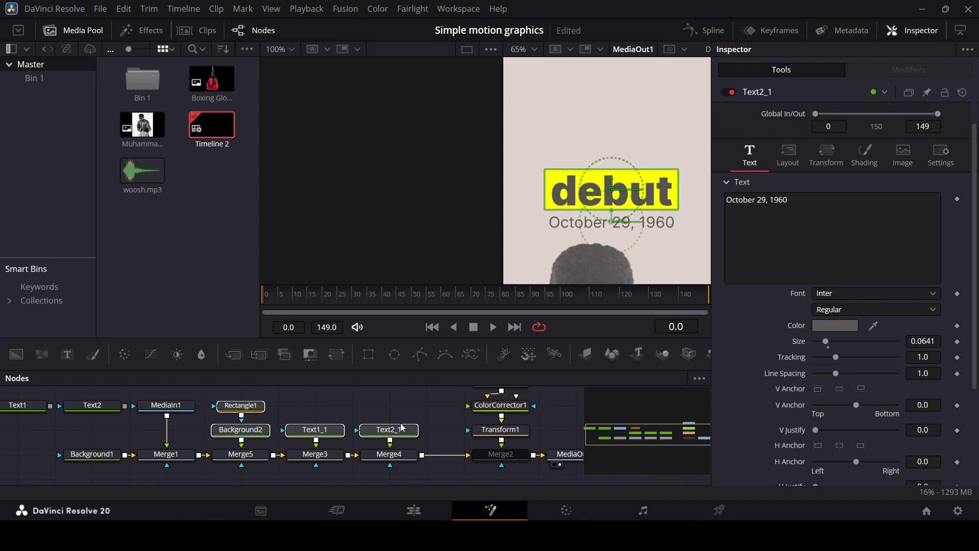
left_click_drag(403, 431, 402, 411)
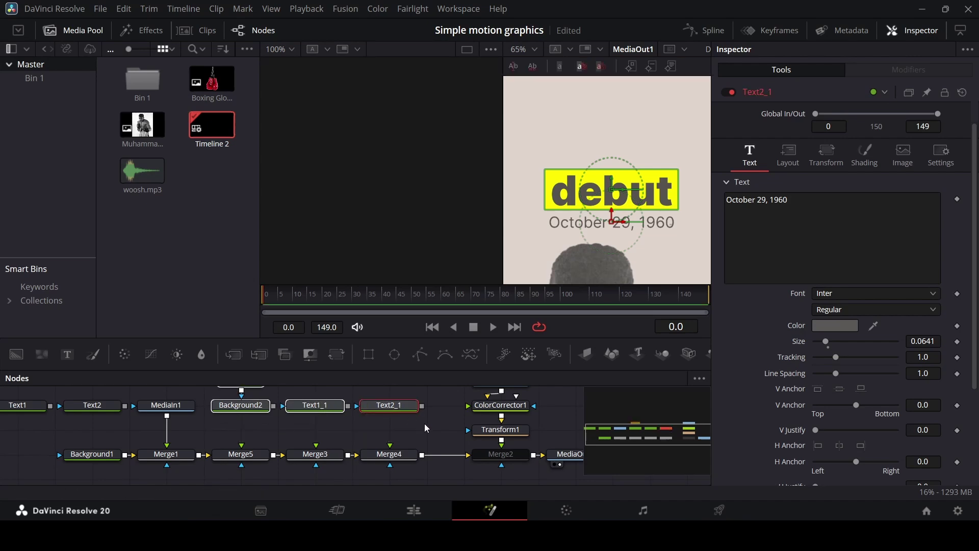
left_click(424, 424)
Delete the unused Text1 and Text2 nodes and go back to the Edit page.
scroll(417, 414, "down", 3)
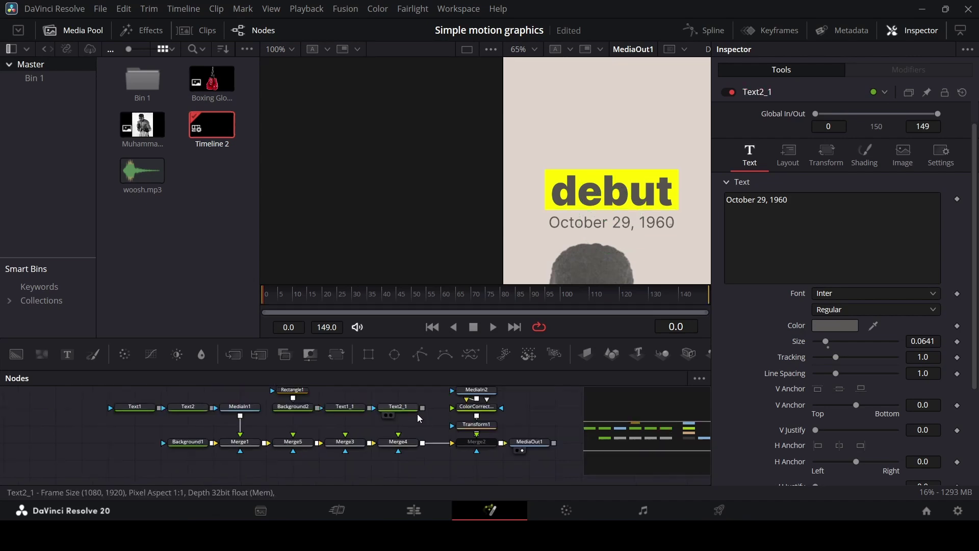
left_click_drag(256, 415, 257, 416)
left_click_drag(207, 394, 209, 446)
key("Delete")
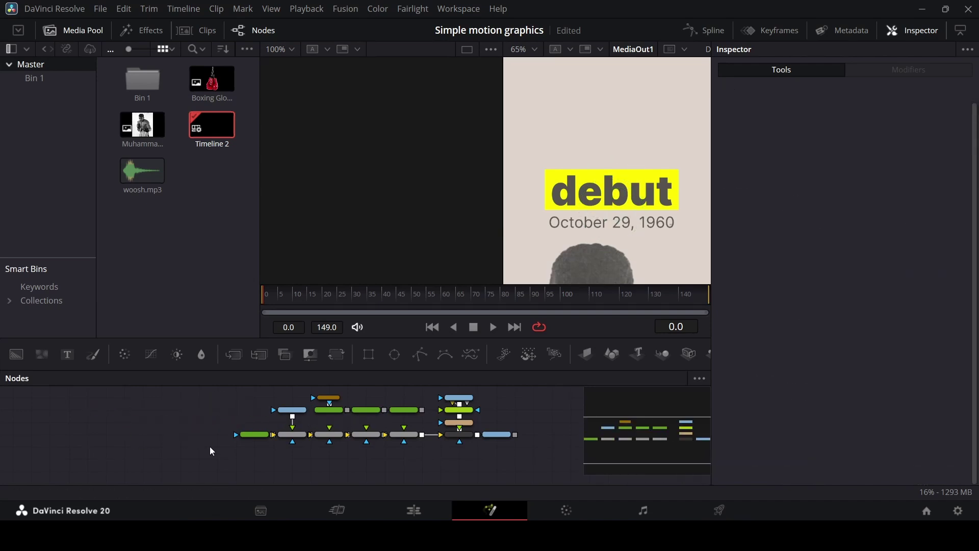
key("ctrl+z")
scroll(172, 415, "up", 3)
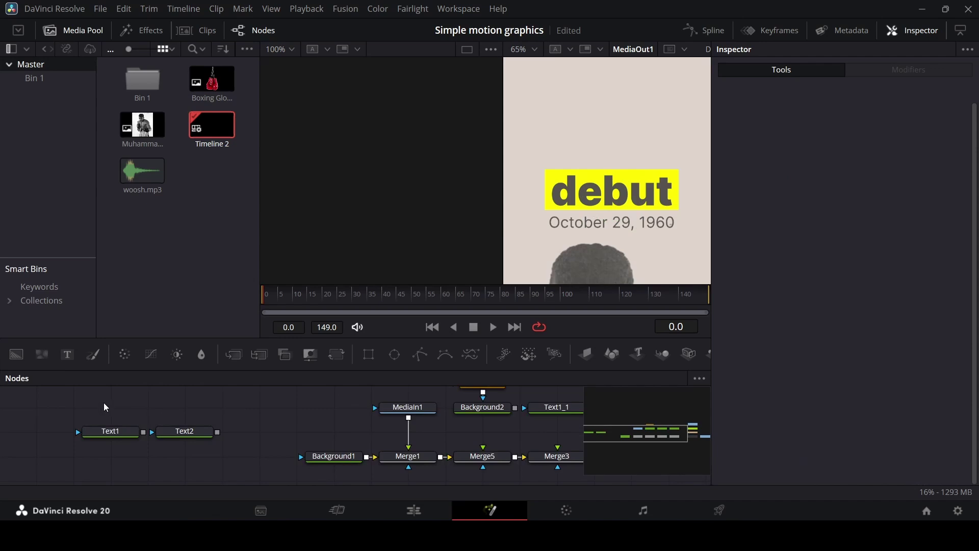
left_click_drag(105, 407, 206, 454)
key("Delete")
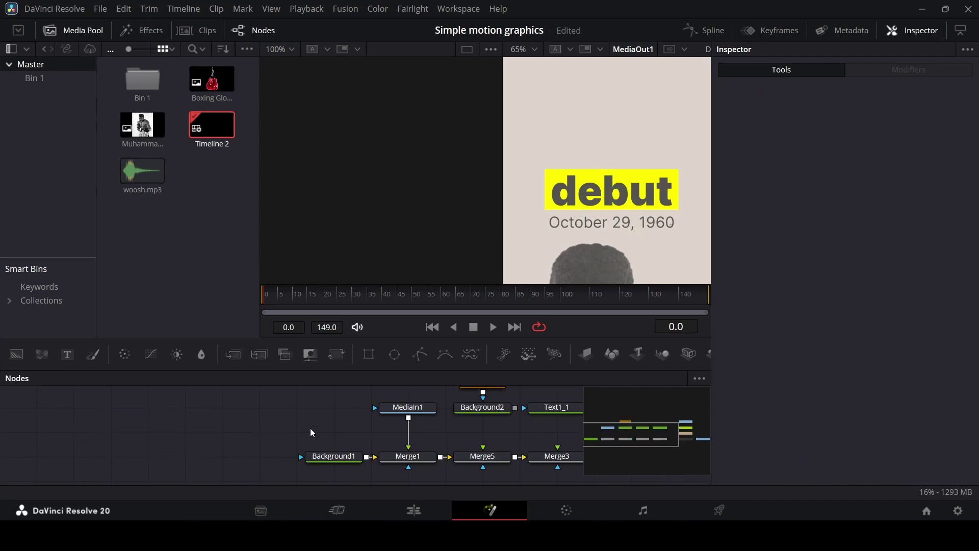
left_click(424, 509)
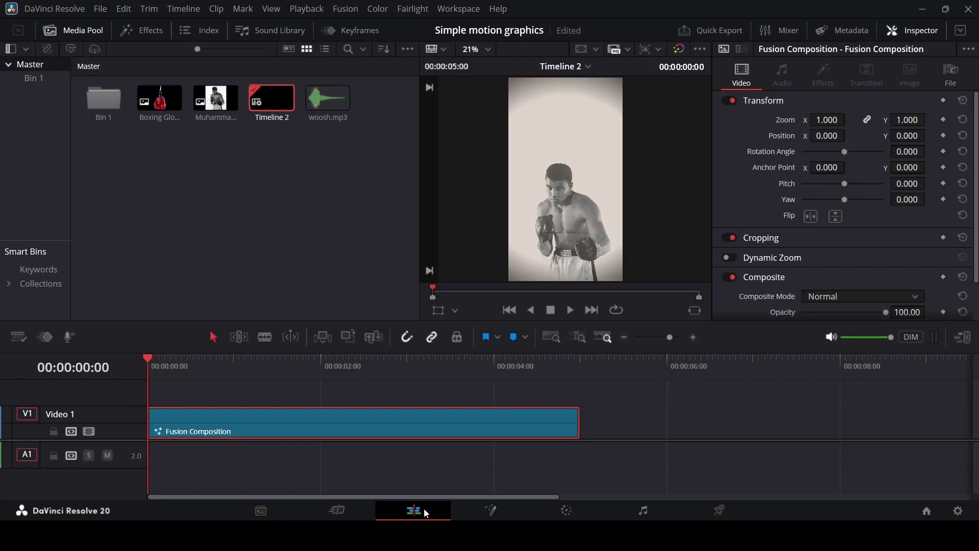
Add a Fusion Composition on Video 2, open it in Fusion, and move its Text1 and Text2 nodes left.
left_click(145, 27)
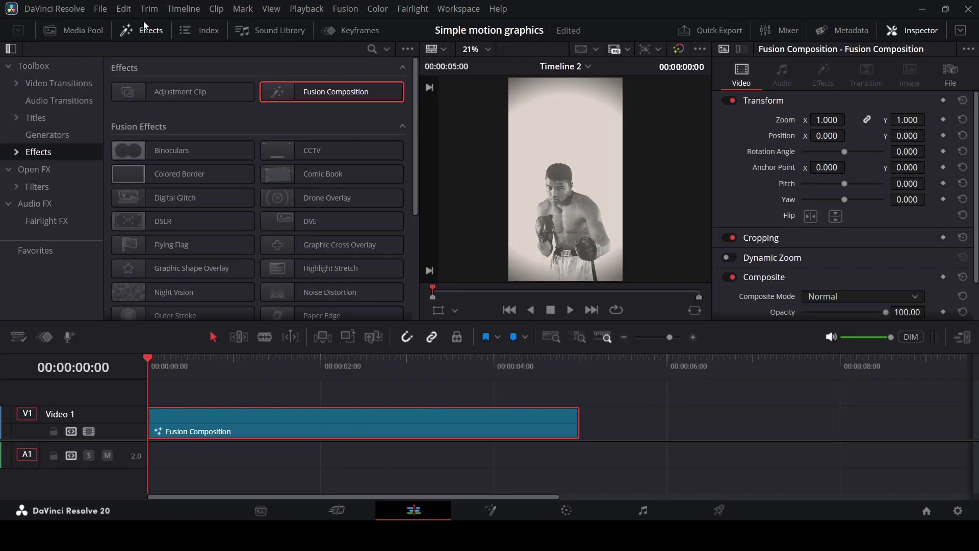
left_click_drag(306, 95, 209, 390)
right_click(233, 388)
left_click(277, 310)
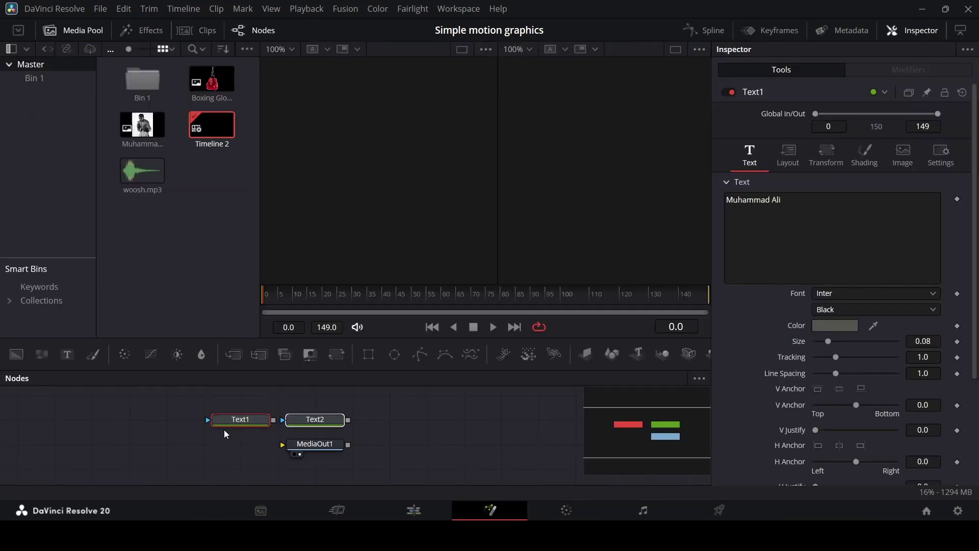
left_click_drag(300, 419, 121, 447)
Add Merge nodes after Text1 and before MediaOut1, feed Text2 into Merge2, and return to Edit.
left_click(221, 446)
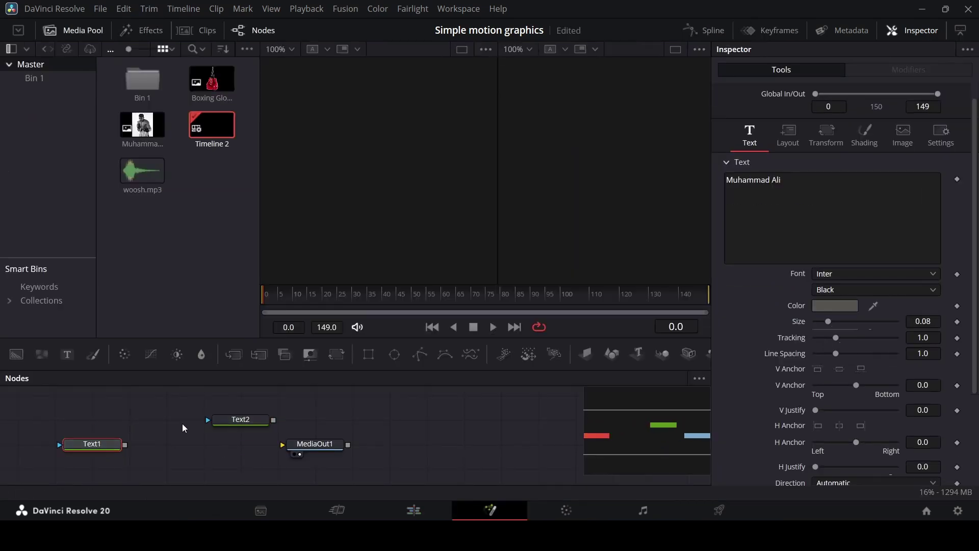
left_click(234, 356)
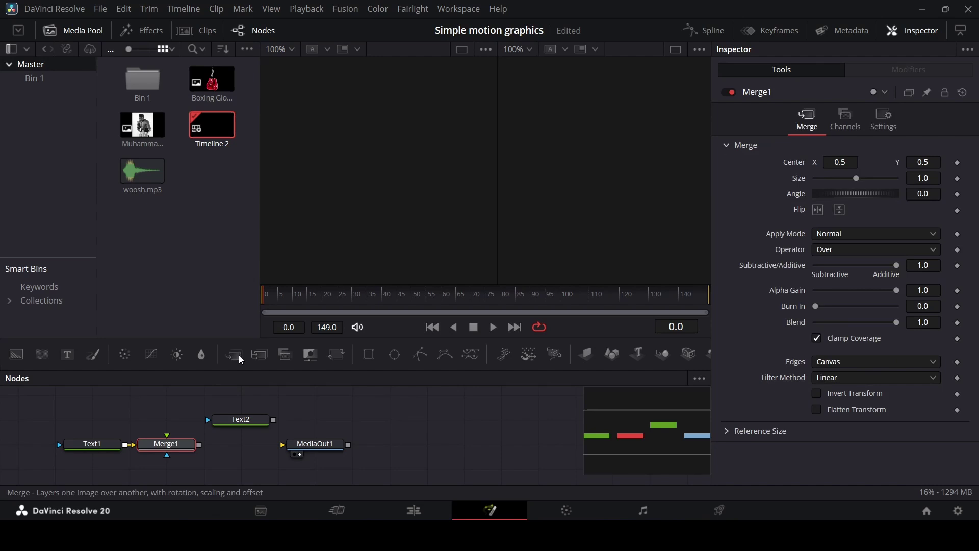
left_click(242, 360)
left_click_drag(274, 420, 308, 446)
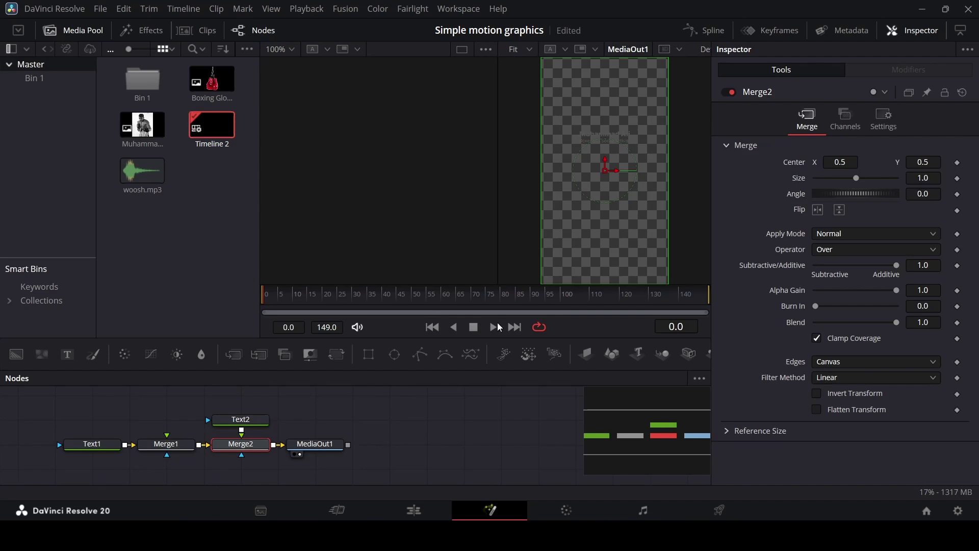
scroll(606, 157, "up", 4)
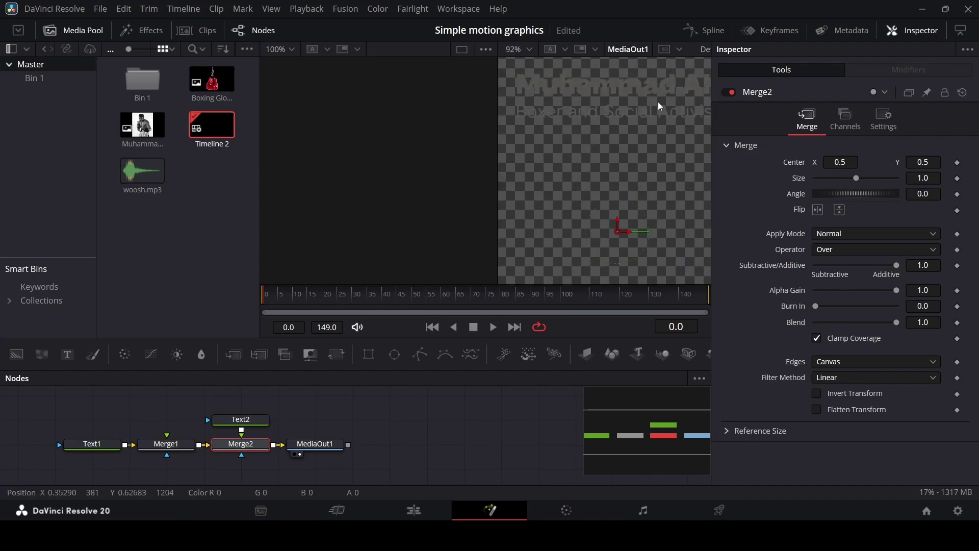
scroll(622, 203, "down", 4)
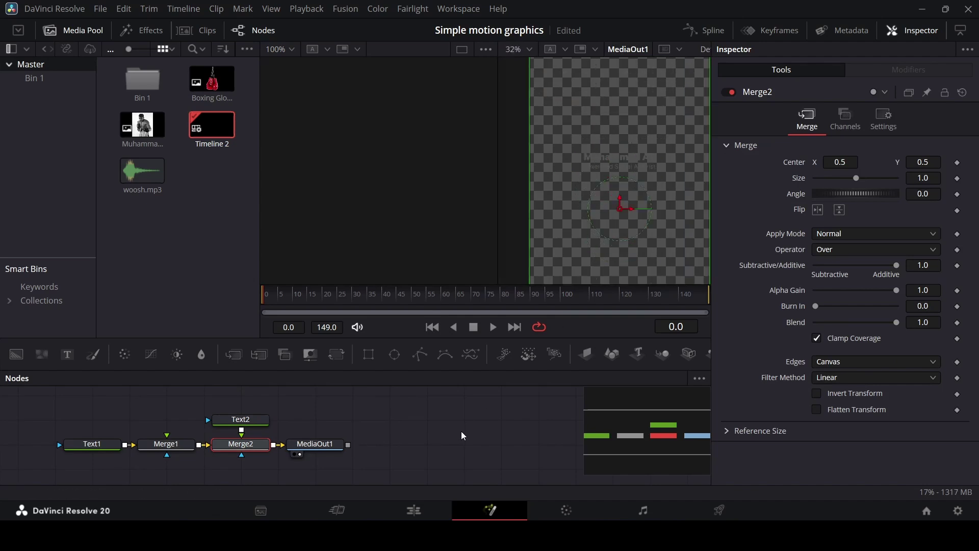
left_click(441, 506)
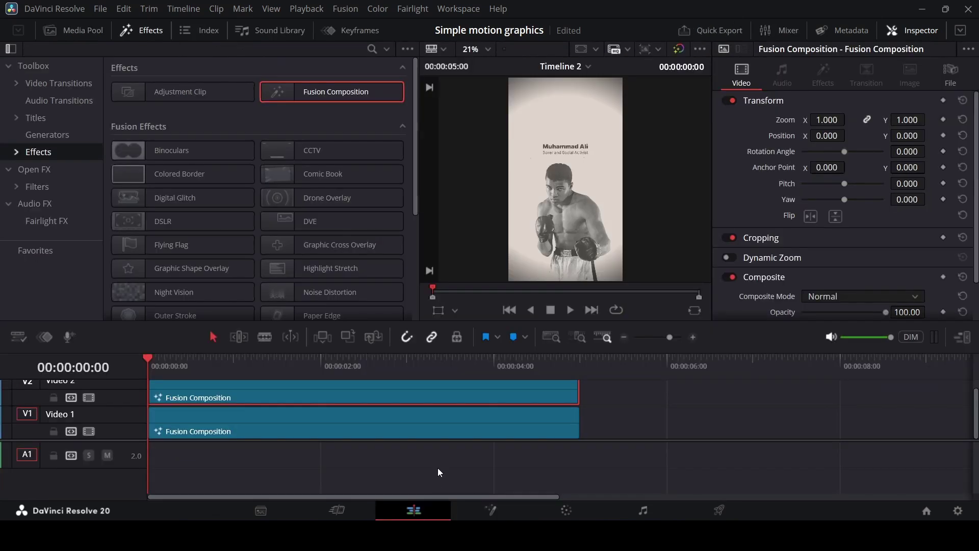
Turn the Video 2 title clip into a compound clip named text_1.
right_click(337, 391)
left_click(82, 32)
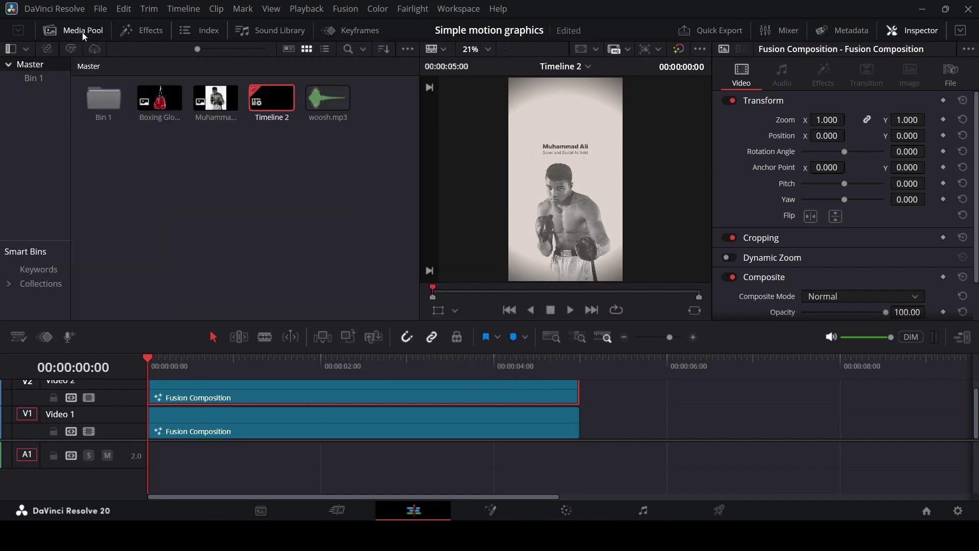
right_click(326, 394)
left_click(407, 149)
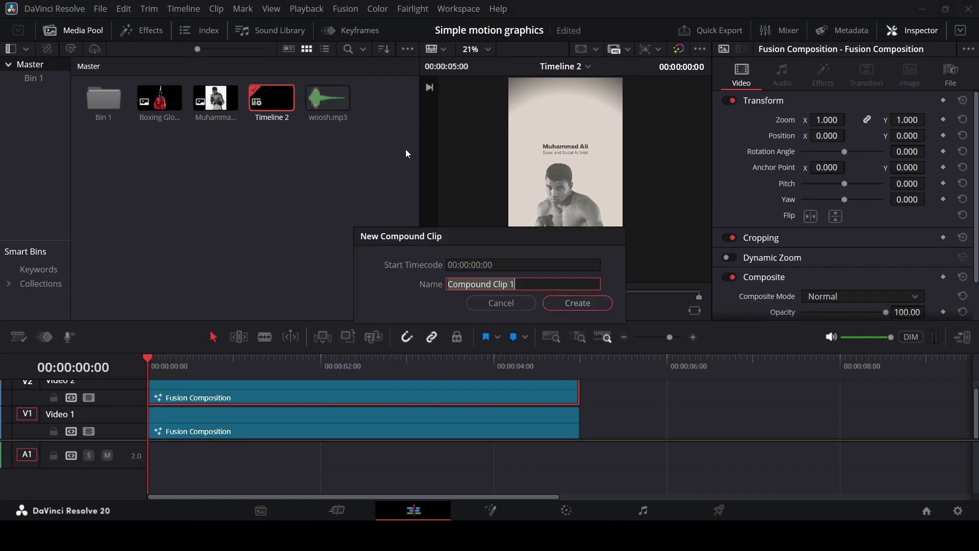
type("text")
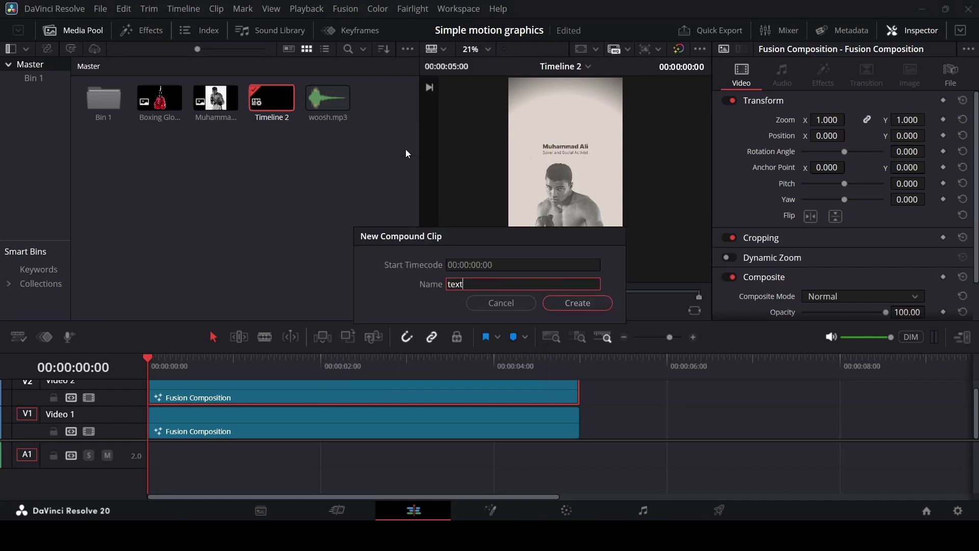
type("_1")
key("Return")
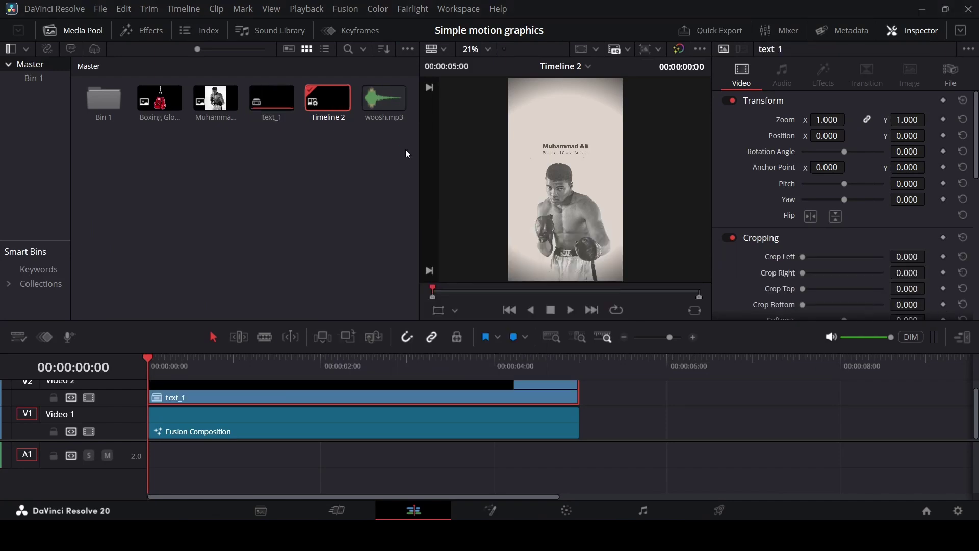
Preview text_1 in the media pool and delete it from the timeline.
left_click(273, 93)
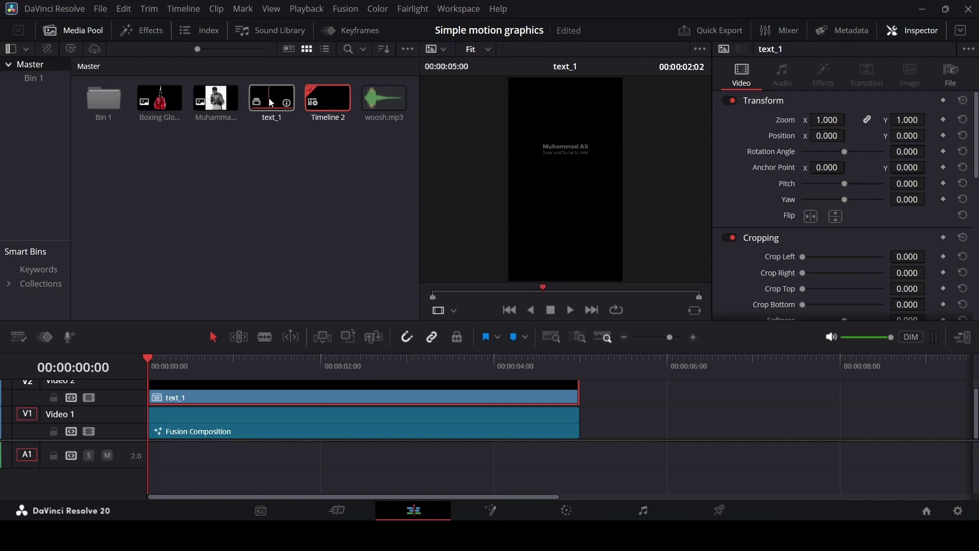
left_click(336, 403)
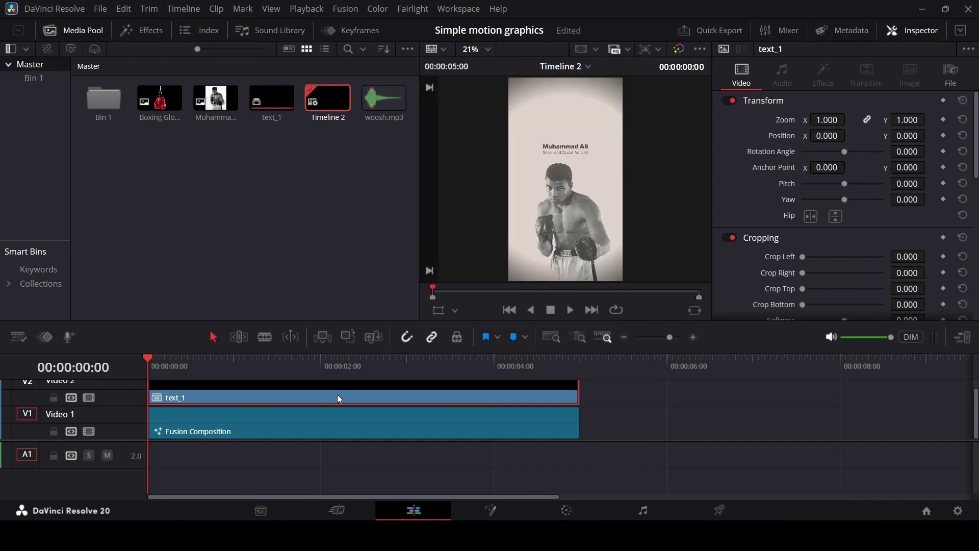
key("Delete")
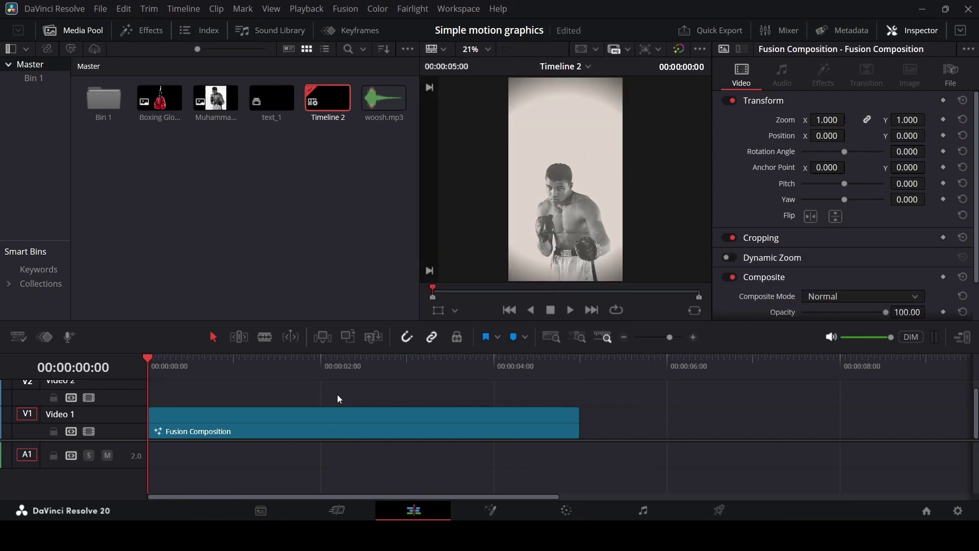
Open the Video 1 photo composition in Fusion, remove the four debut card nodes, and return to Edit.
right_click(257, 428)
left_click(327, 346)
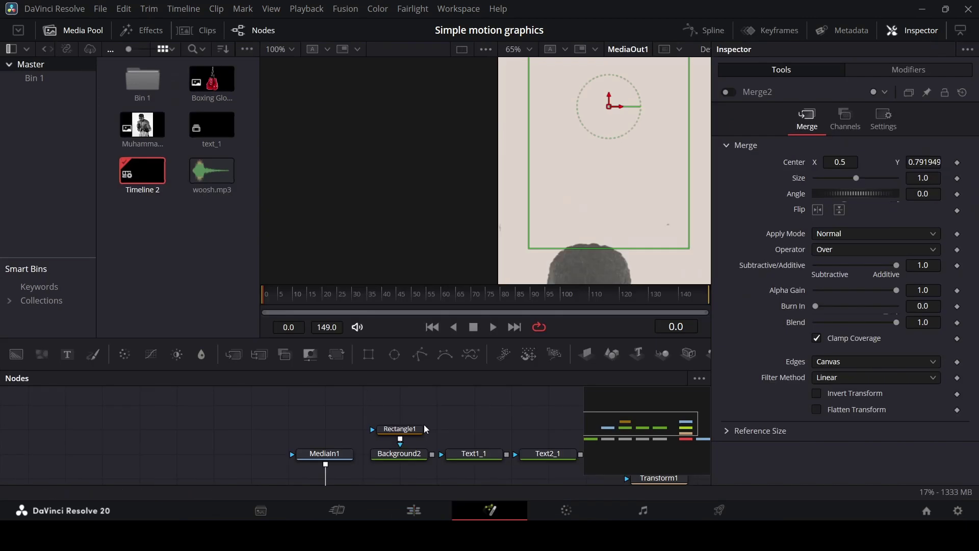
left_click_drag(390, 400, 590, 463)
left_click_drag(616, 424, 651, 428)
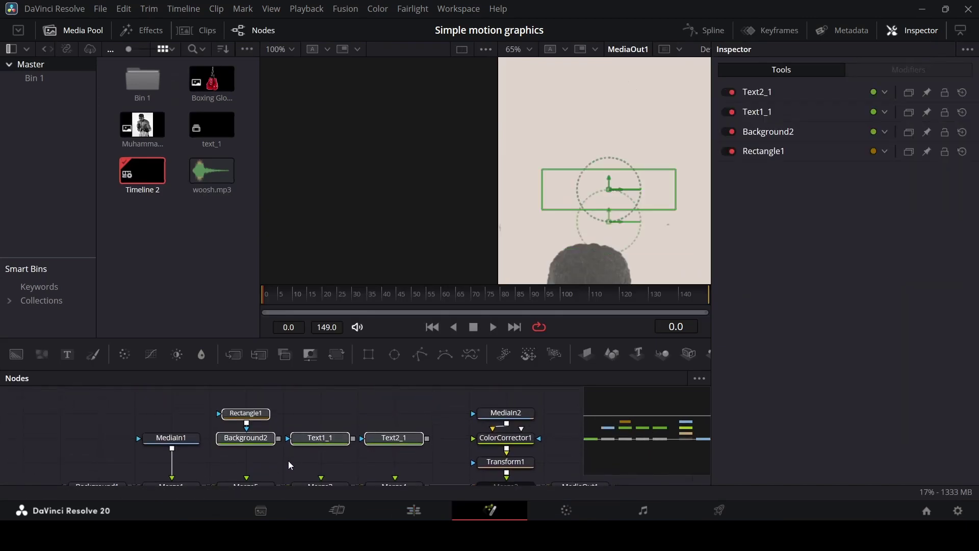
key("Delete")
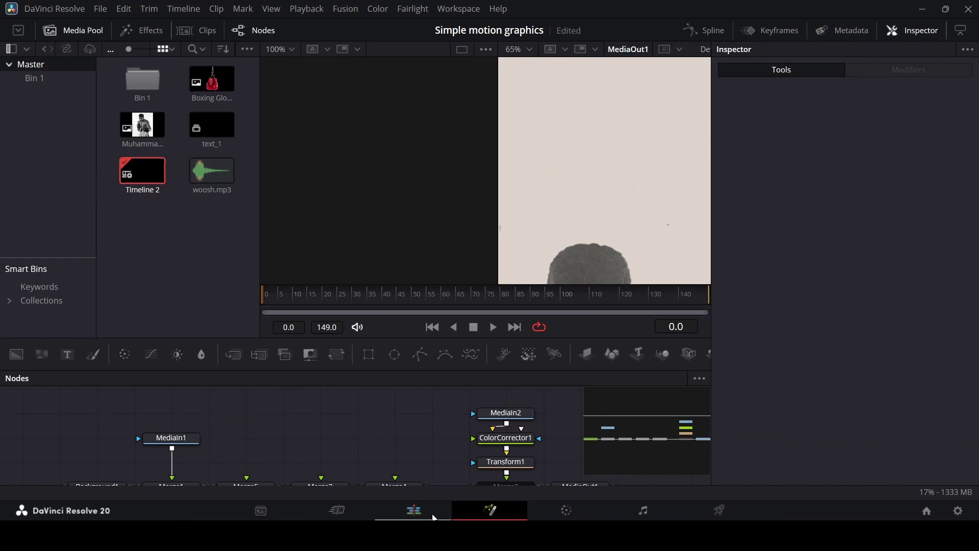
left_click(413, 510)
Add a Fusion Composition on Video 2, open it in Fusion, and paste the four debut nodes.
left_click(141, 32)
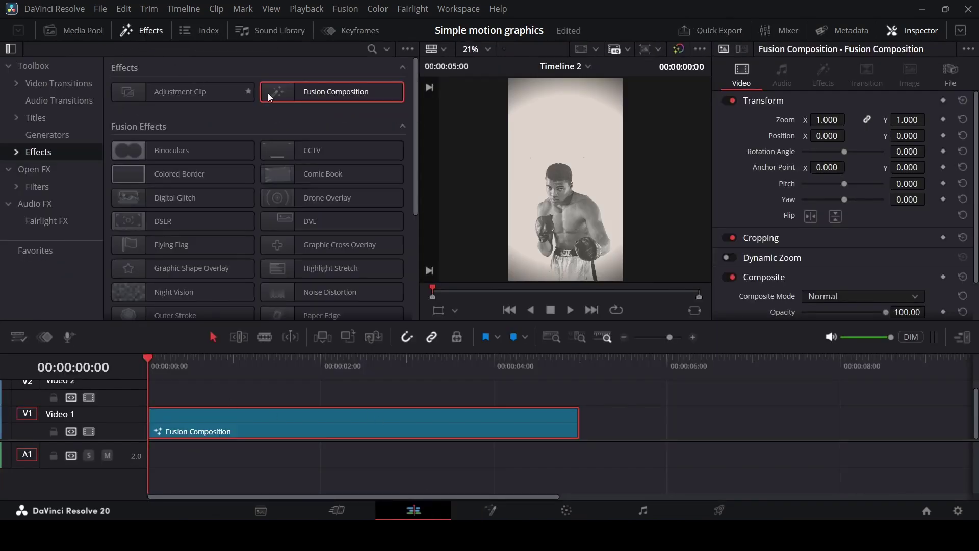
left_click_drag(268, 93, 181, 398)
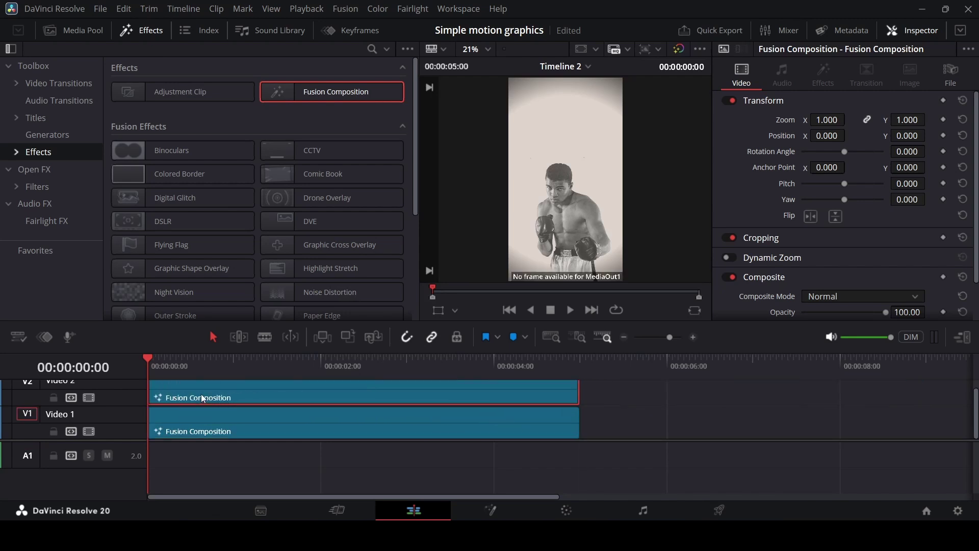
right_click(201, 394)
left_click(250, 310)
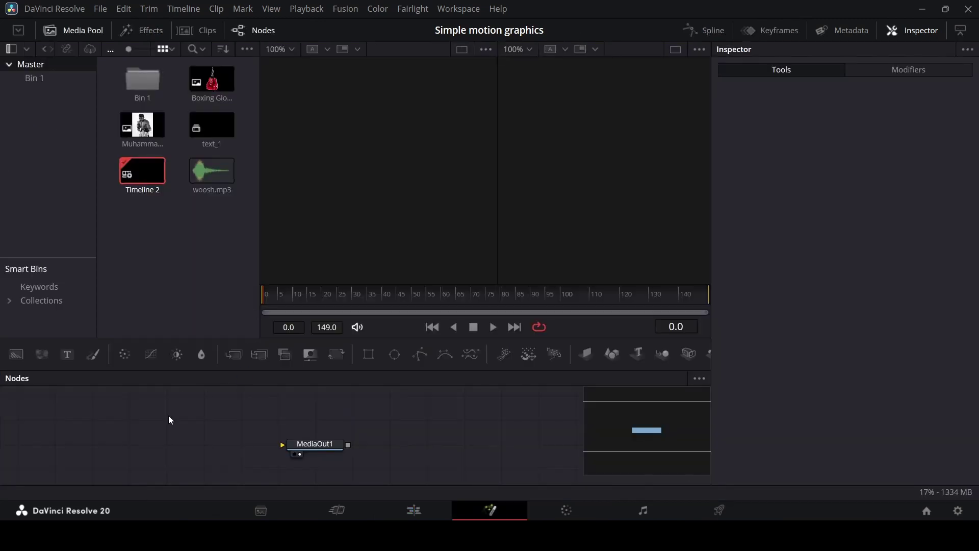
key("ctrl+v")
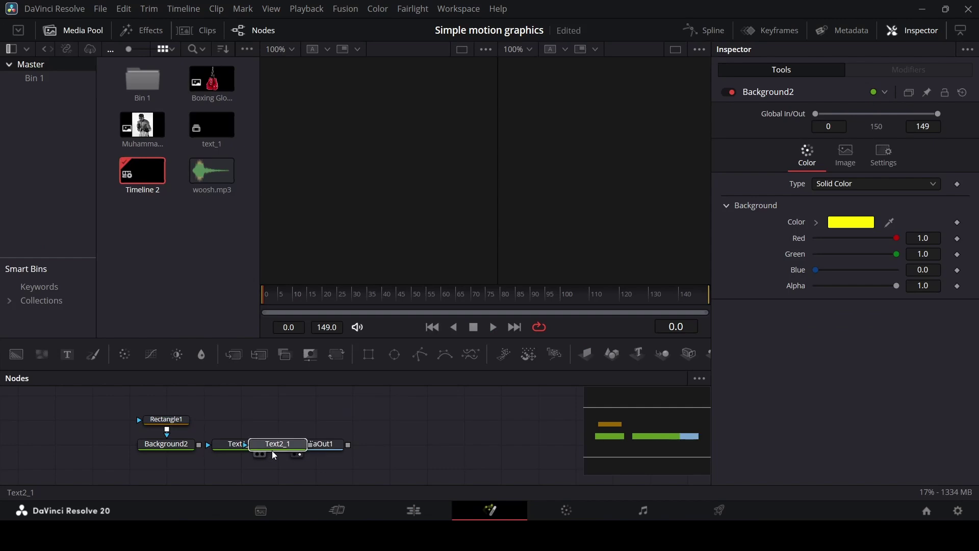
Arrange the pasted nodes, placing the date text before the output.
left_click_drag(278, 446, 427, 447)
left_click_drag(320, 424, 317, 448)
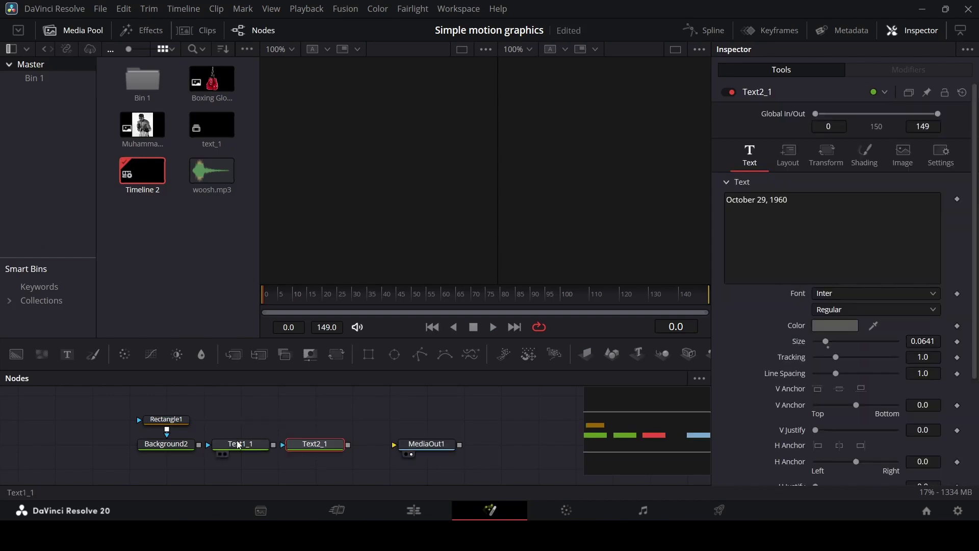
scroll(179, 415, "up", 3)
left_click_drag(57, 403, 473, 440)
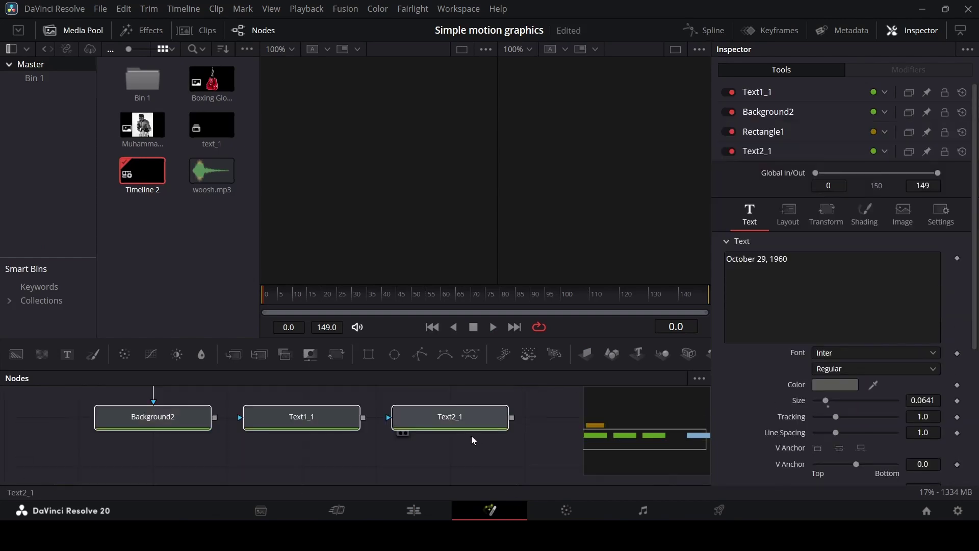
left_click(473, 440)
Chain Merge nodes for the yellow background, debut text and date text into MediaOut1.
left_click(173, 426)
left_click(234, 354)
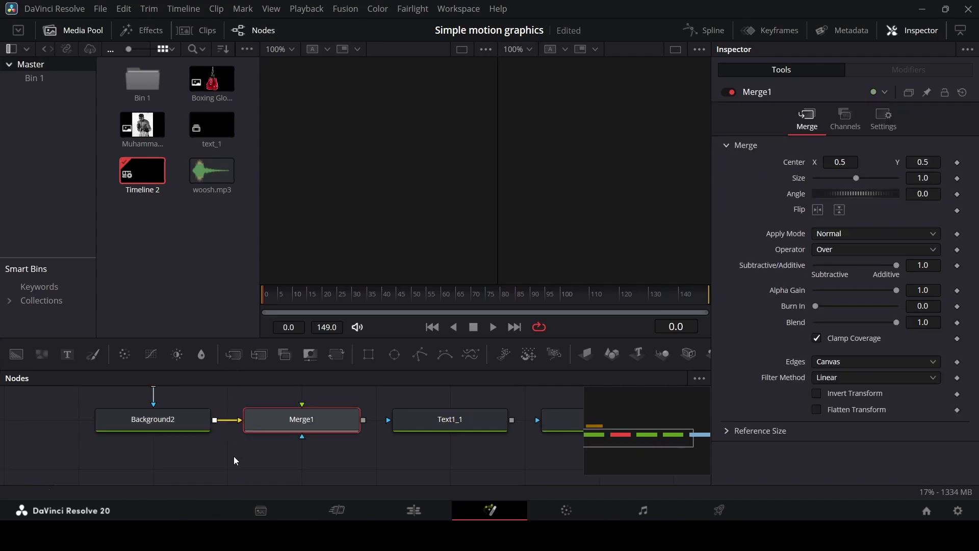
left_click_drag(289, 432, 140, 479)
scroll(246, 457, "down", 3)
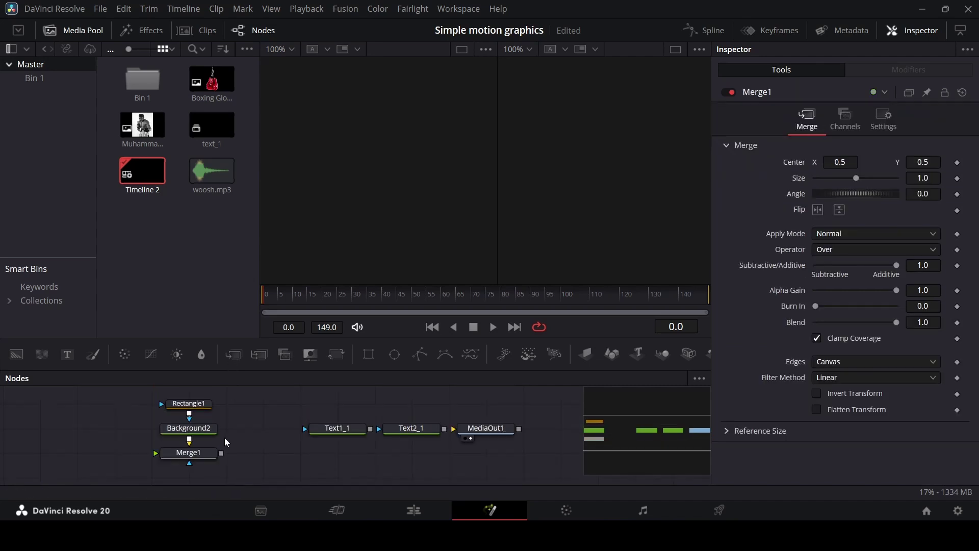
scroll(225, 442, "up", 2)
left_click_drag(357, 432, 219, 461)
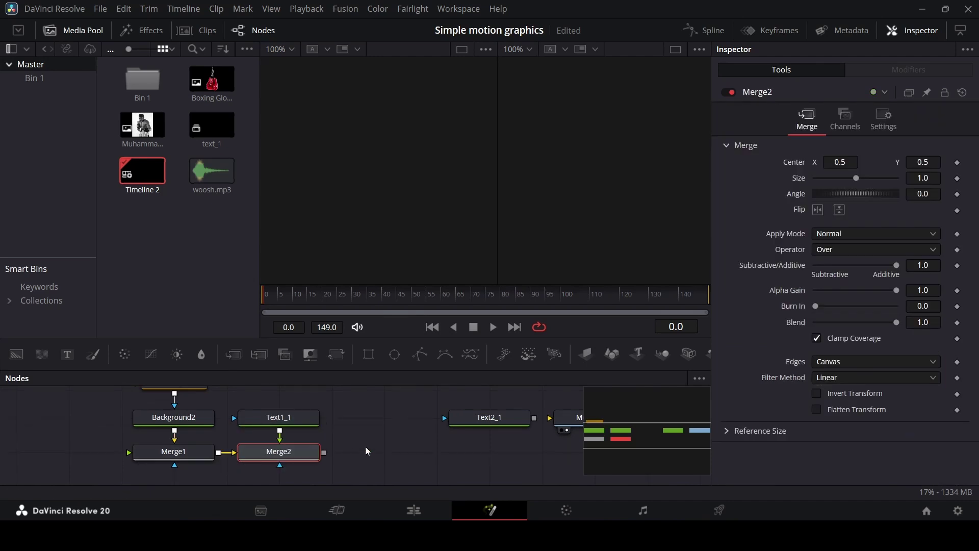
left_click_drag(489, 417, 324, 452)
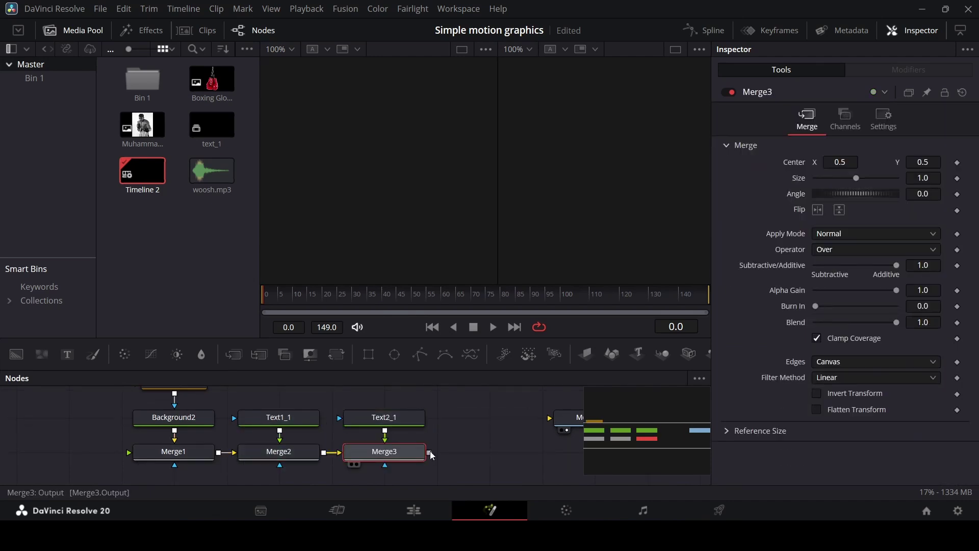
left_click_drag(431, 454, 555, 418)
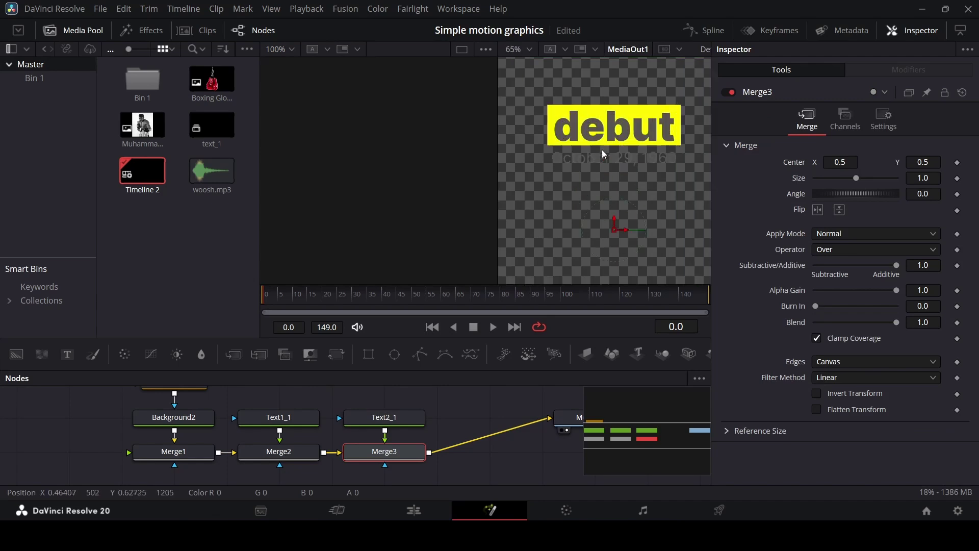
scroll(602, 151, "up", 1)
scroll(602, 151, "down", 4)
Turn the debut title clip into a compound clip named text_2.
left_click(404, 512)
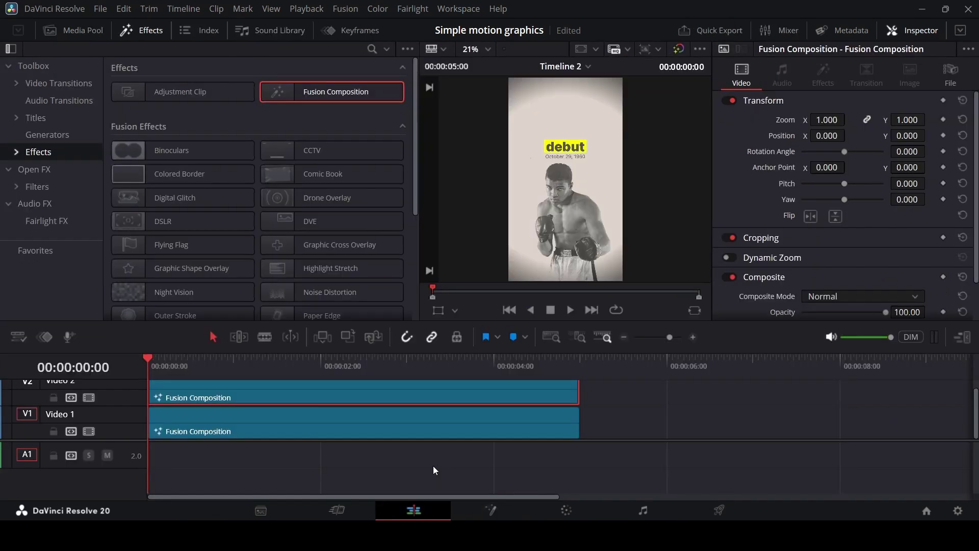
right_click(359, 396)
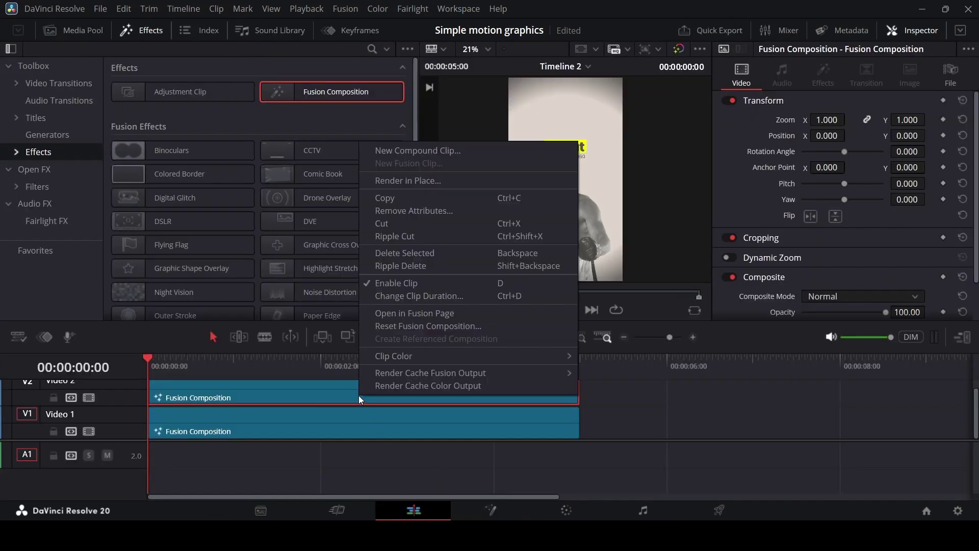
left_click(409, 148)
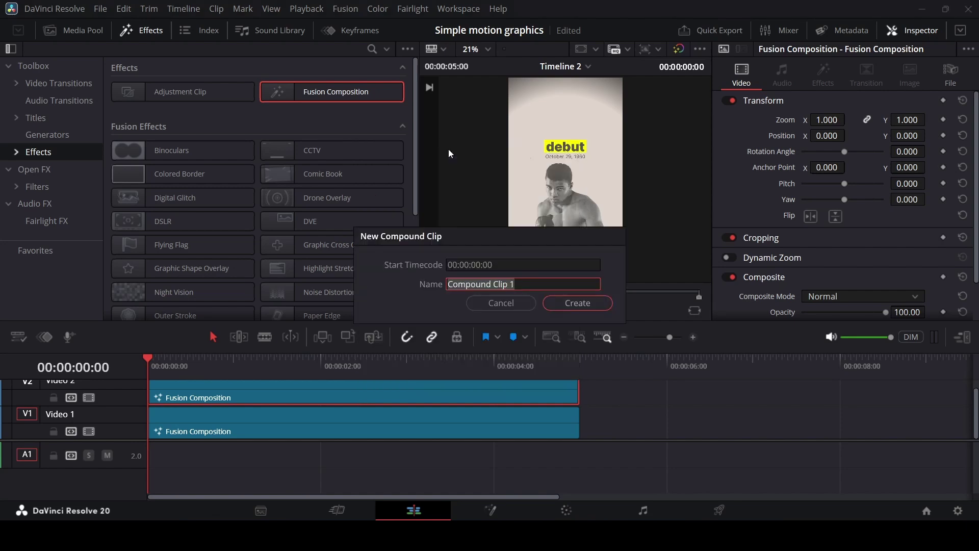
type("text_2")
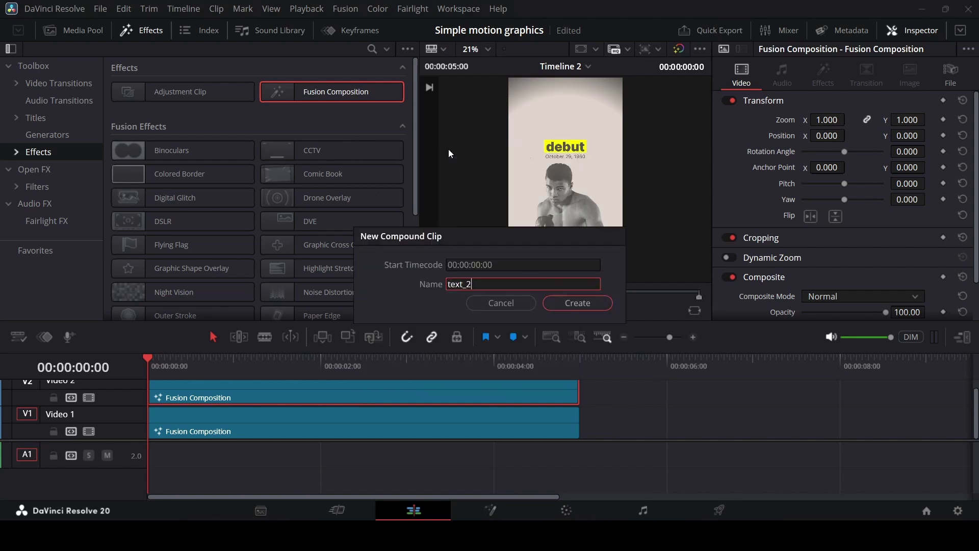
key("Return")
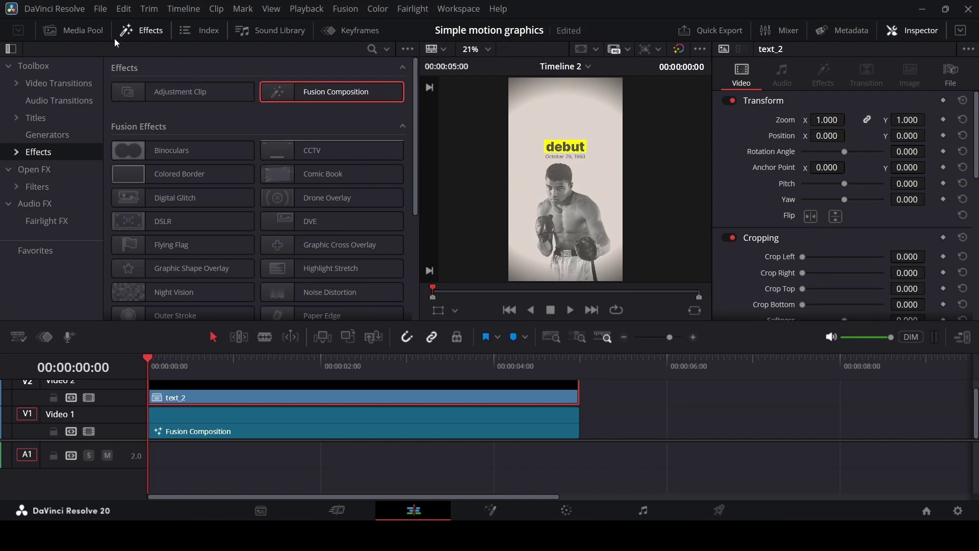
Delete the text_2 clip from V2 and open the Fusion Composition in the Fusion page.
left_click(74, 30)
left_click_drag(264, 137, 319, 95)
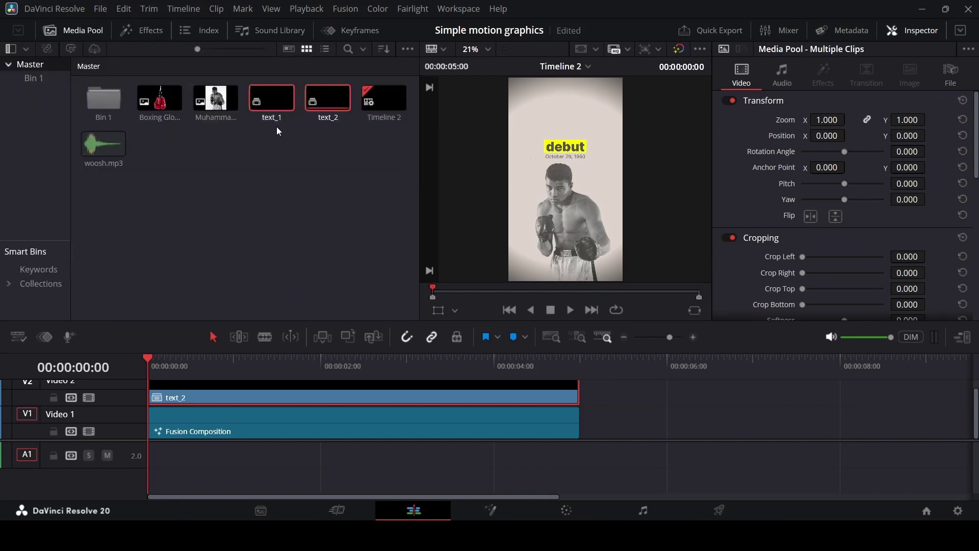
left_click(345, 397)
key("Delete")
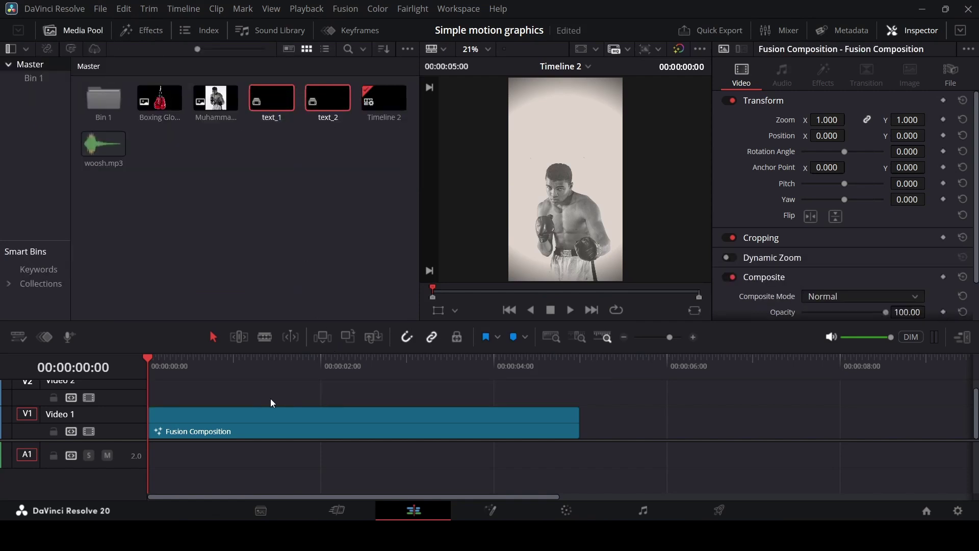
right_click(241, 429)
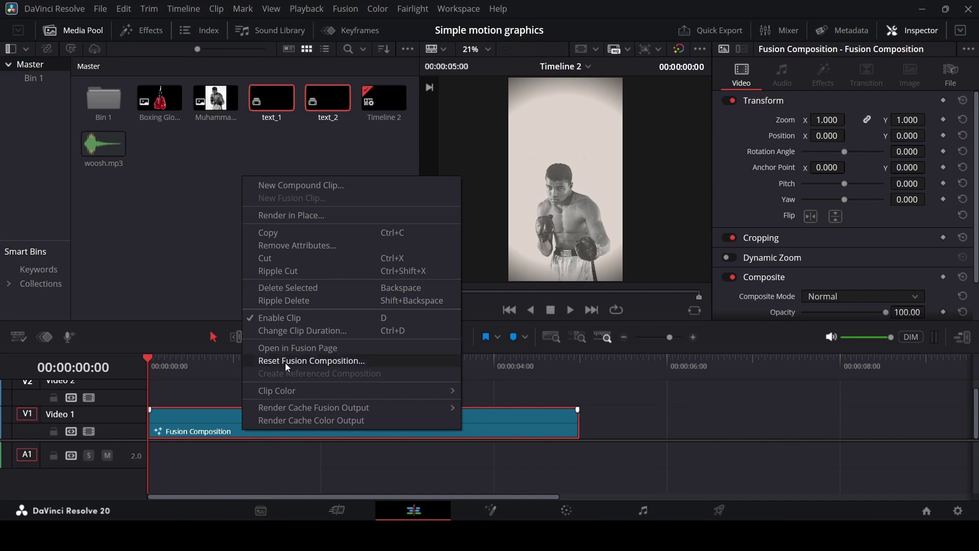
left_click(307, 348)
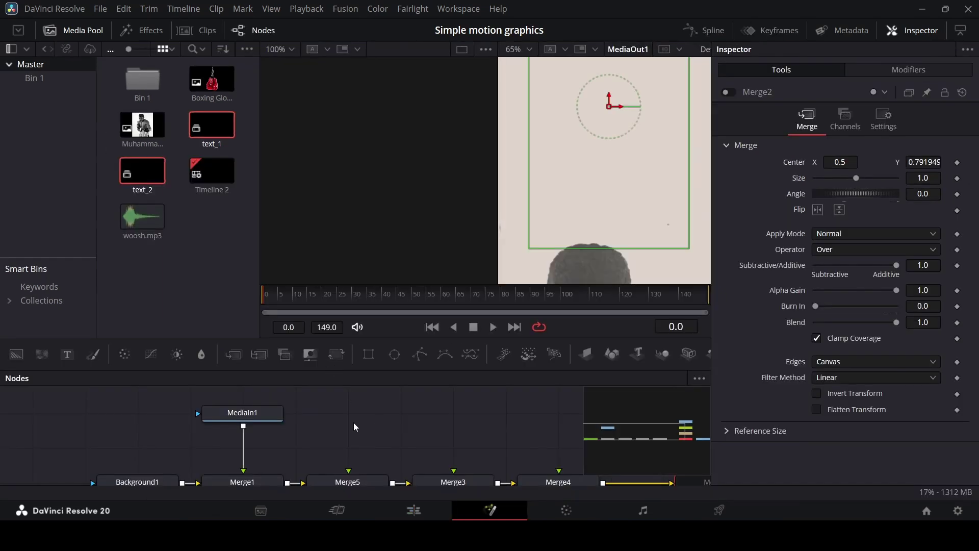
Add the text_1 and text_2 compound clips to the node graph as MediaIn3 and MediaIn4.
left_click_drag(212, 128, 369, 479)
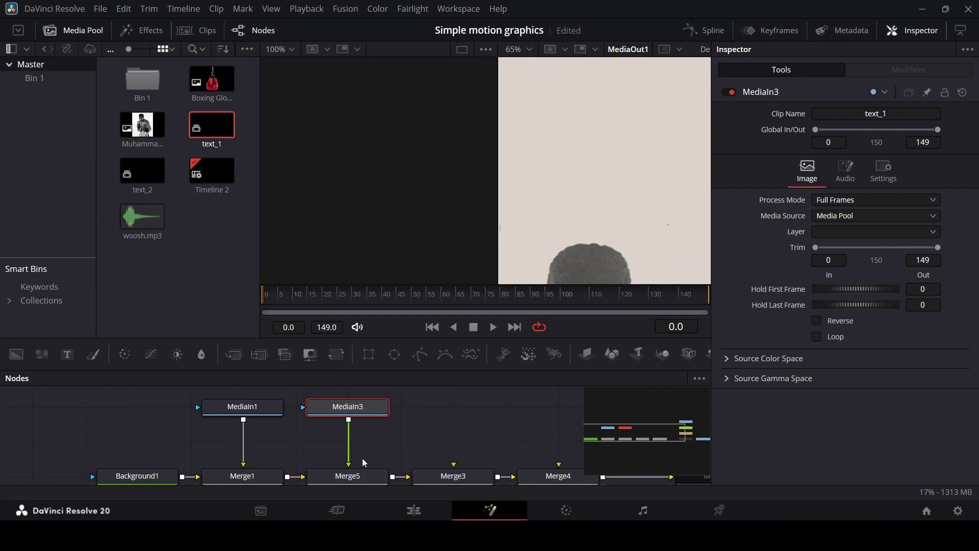
scroll(365, 462, "down", 1)
scroll(343, 437, "down", 2, "ctrl")
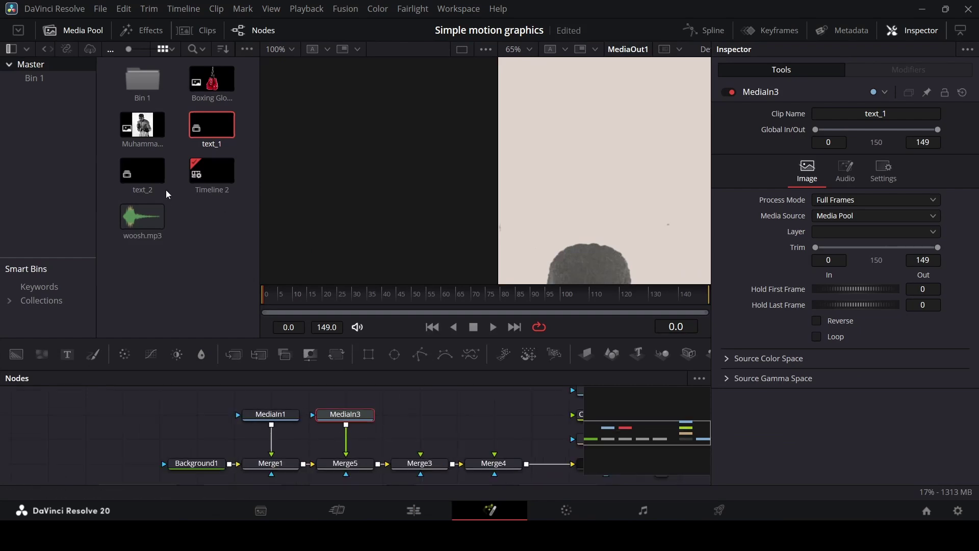
left_click_drag(164, 187, 446, 465)
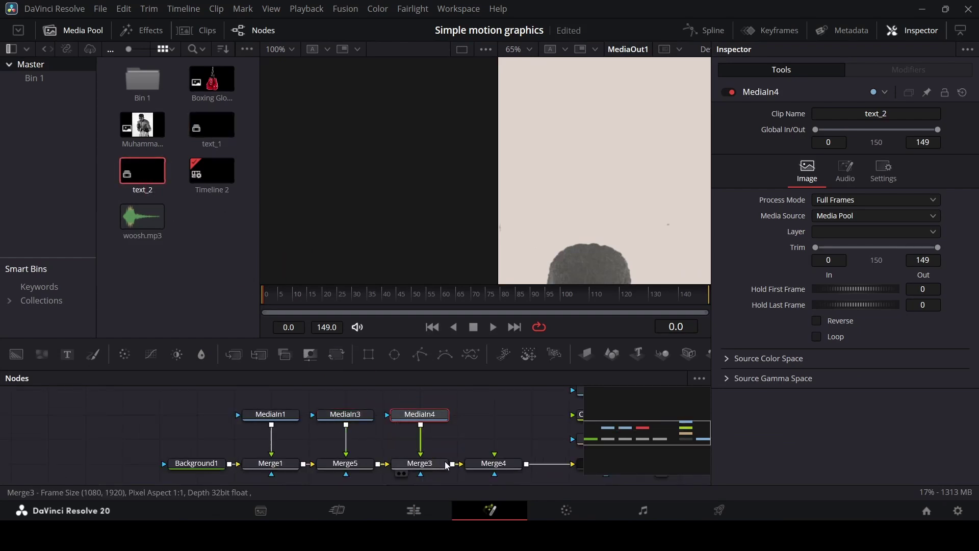
Delete Merge5 and wire MediaIn3 into Merge3 and MediaIn4 into Merge4.
left_click(488, 427)
left_click(367, 466)
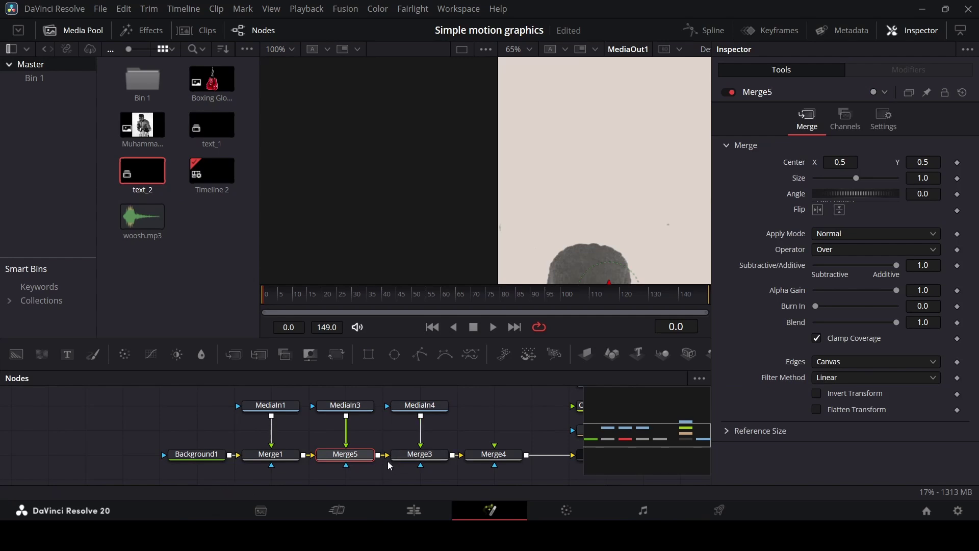
key("Delete")
left_click_drag(430, 446, 495, 446)
left_click_drag(420, 405, 494, 405)
left_click_drag(378, 406, 420, 445)
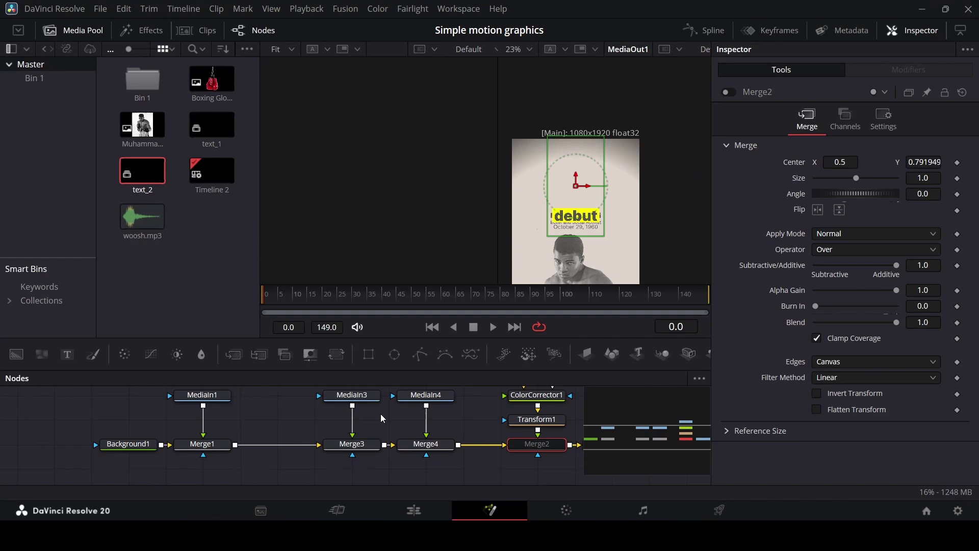
scroll(382, 415, "up", 2)
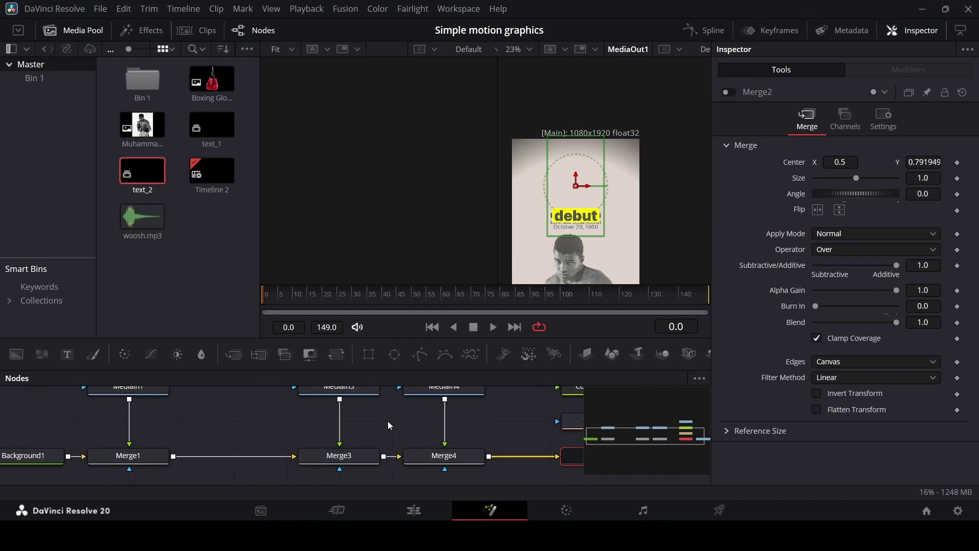
scroll(579, 200, "up", 2)
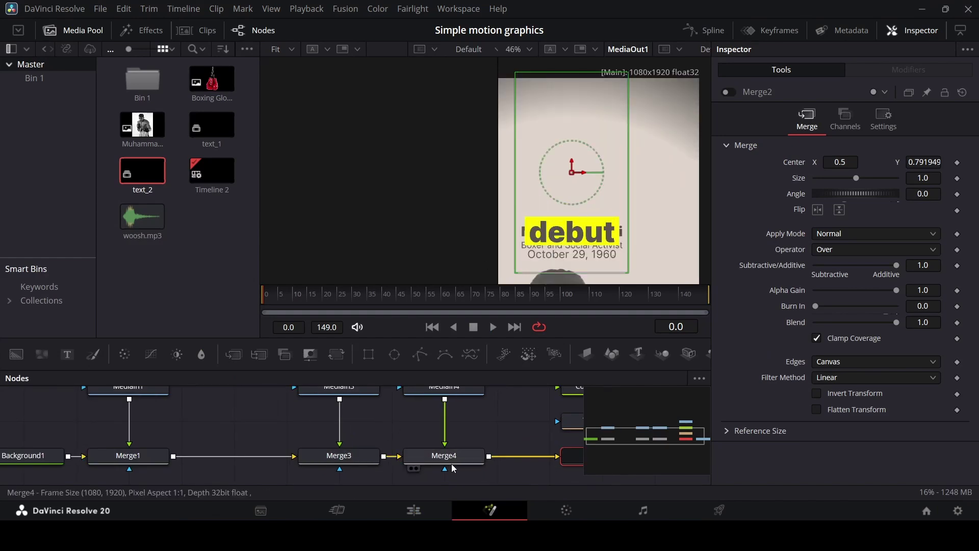
Connect Rectangle1 and Rectangle2 as masks on Merge3 and Merge4, then disable Merge4.
left_click(452, 461)
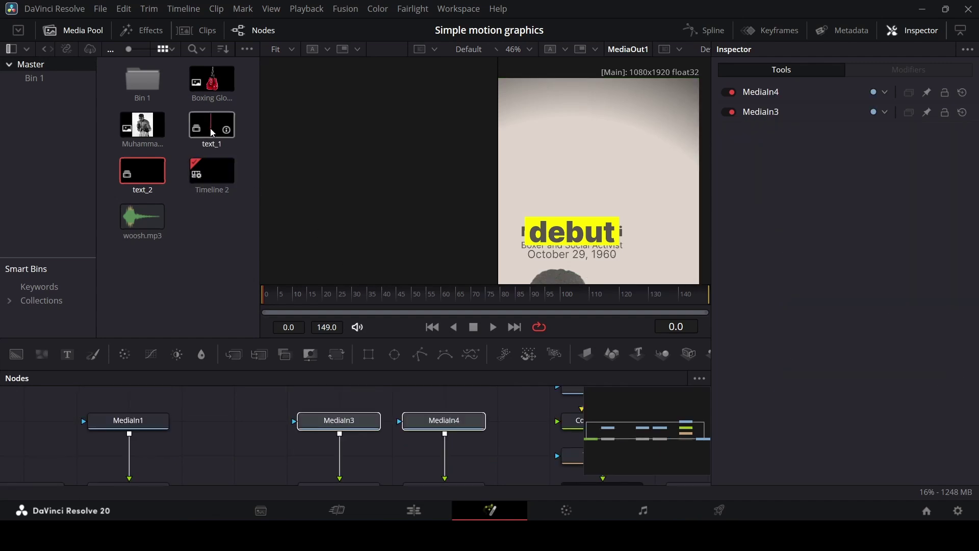
left_click(270, 432)
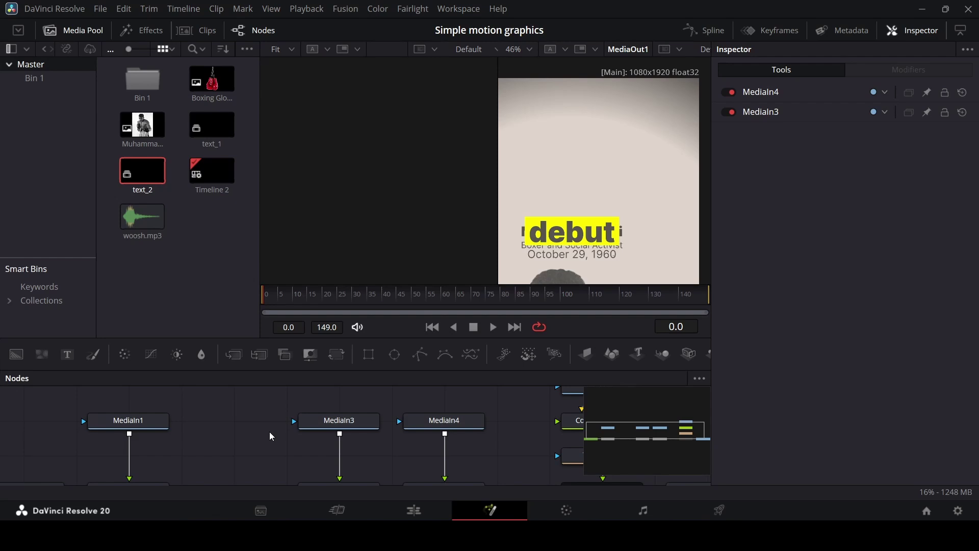
scroll(276, 432, "down", 2)
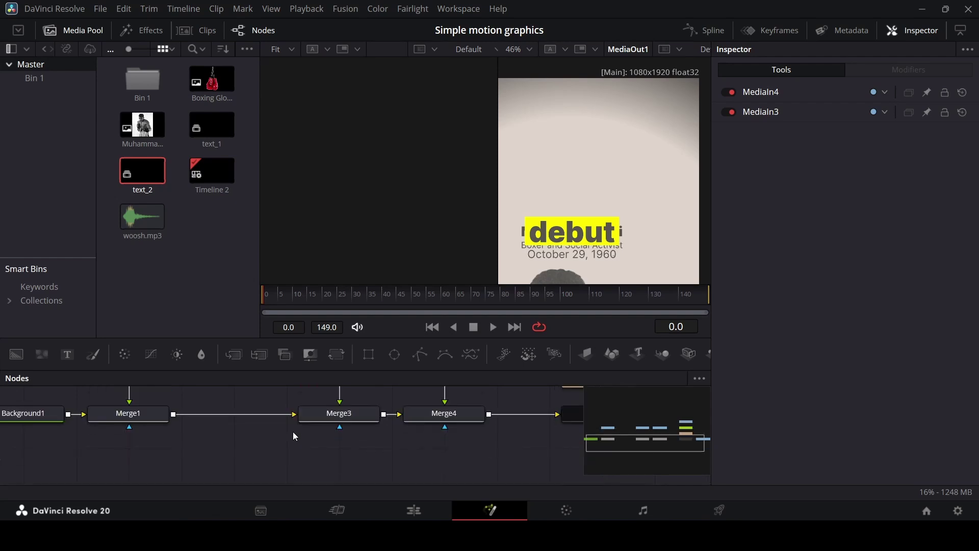
left_click_drag(371, 355, 359, 429)
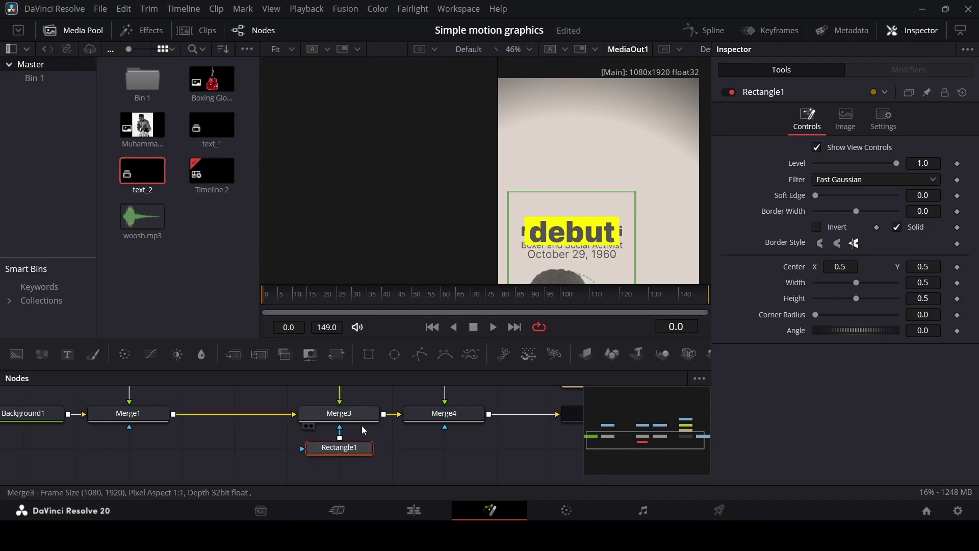
left_click_drag(368, 355, 457, 418)
left_click(457, 418)
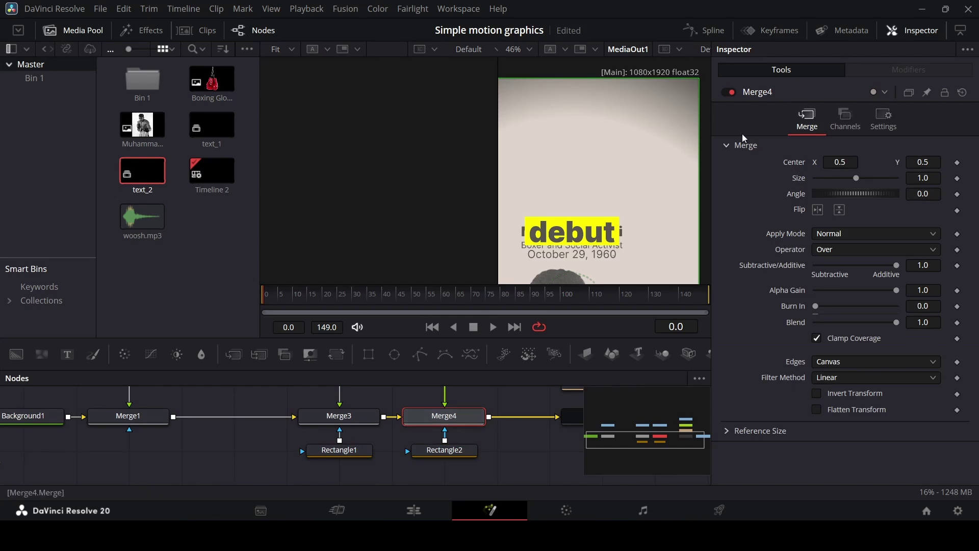
left_click(733, 92)
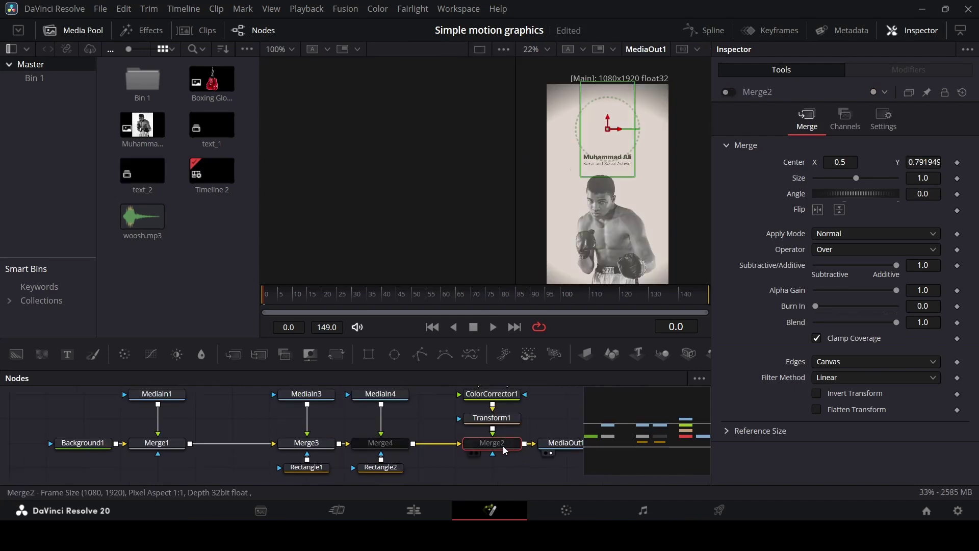
Show the boxing gloves again and keyframe Transform1's Angle at -40 degrees on frame 0.
left_click(729, 93)
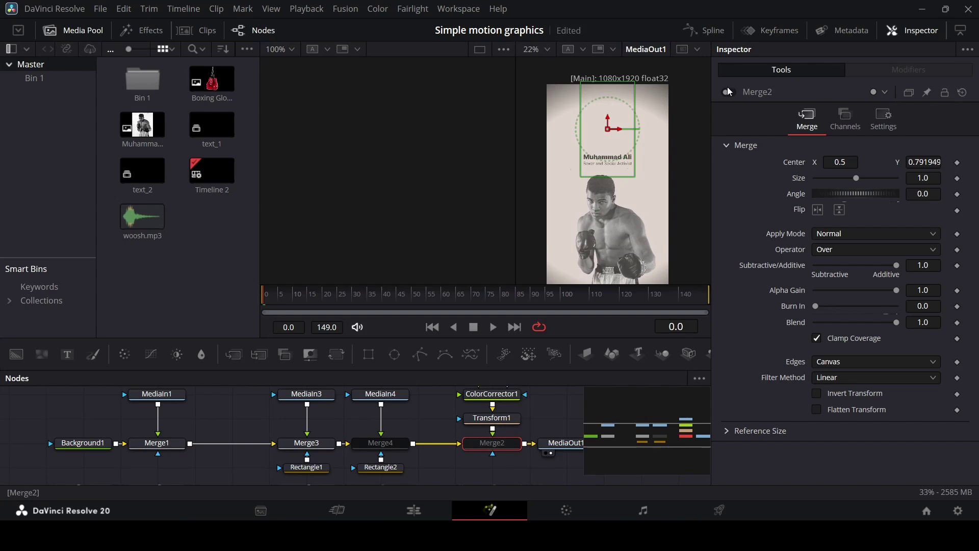
scroll(612, 163, "up", 2)
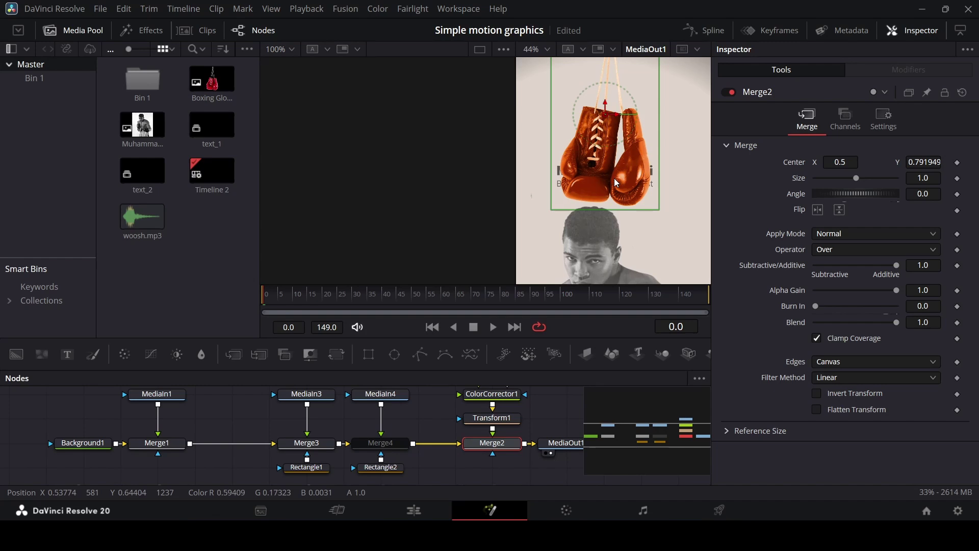
scroll(616, 182, "down", 1)
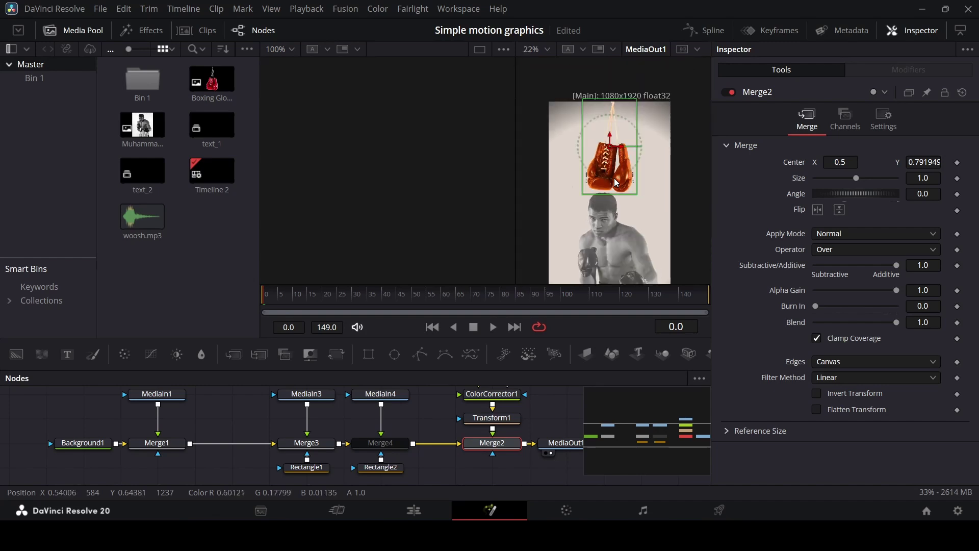
left_click(509, 419)
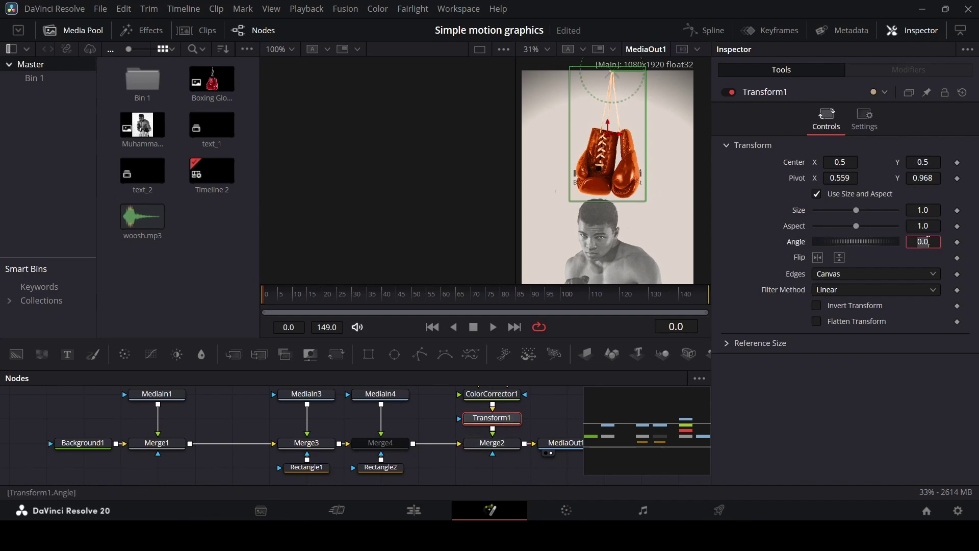
key("Return")
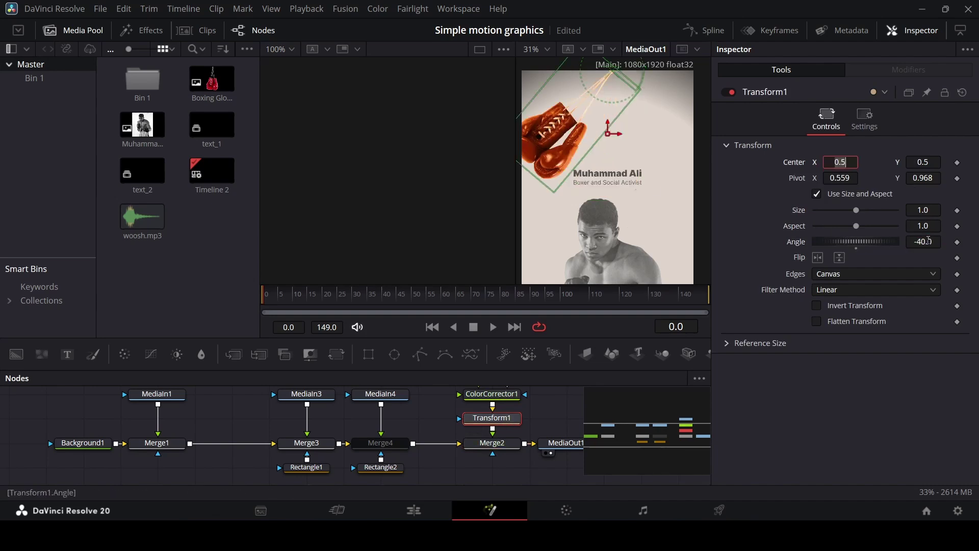
scroll(669, 158, "up", 1)
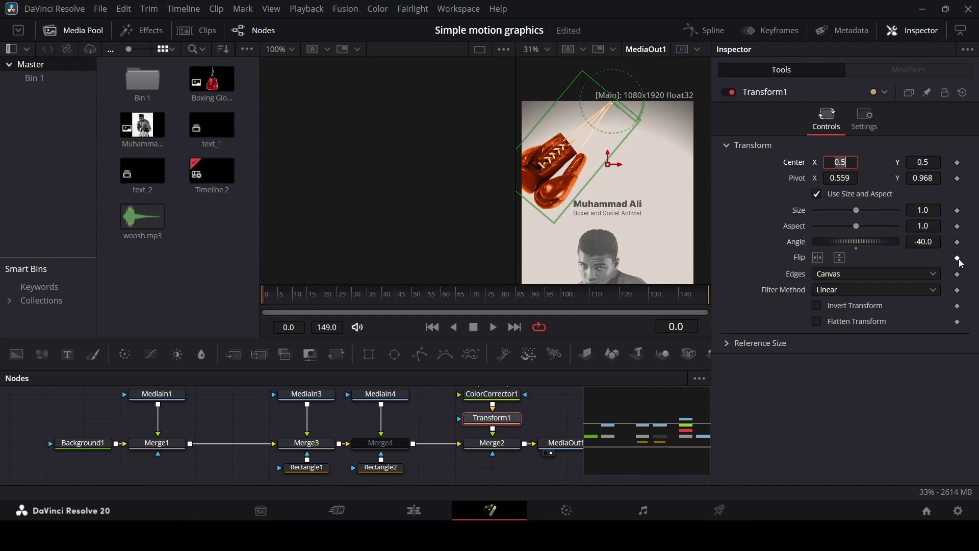
left_click(957, 242)
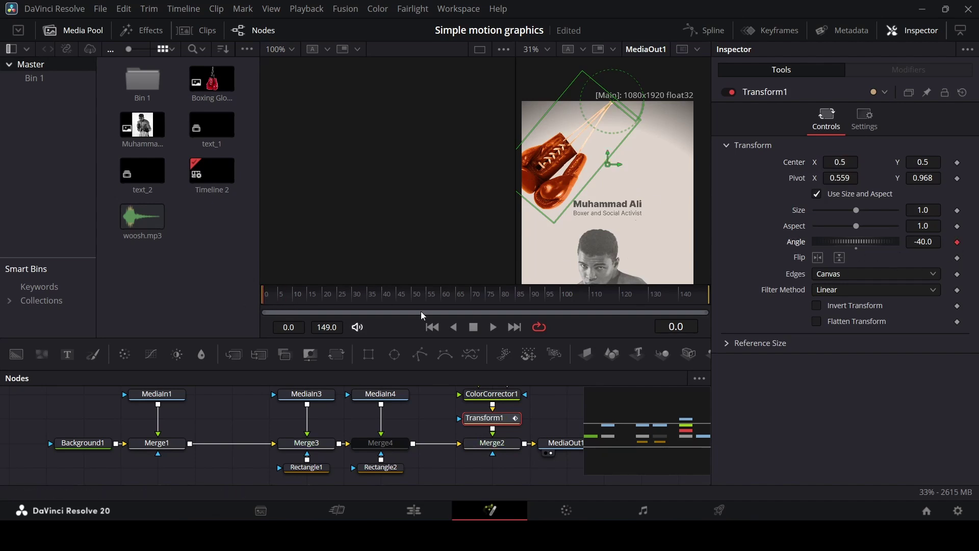
Keyframe the gloves' Angle at 50 degrees on frame 30 and -40 degrees on frame 60.
left_click(356, 305)
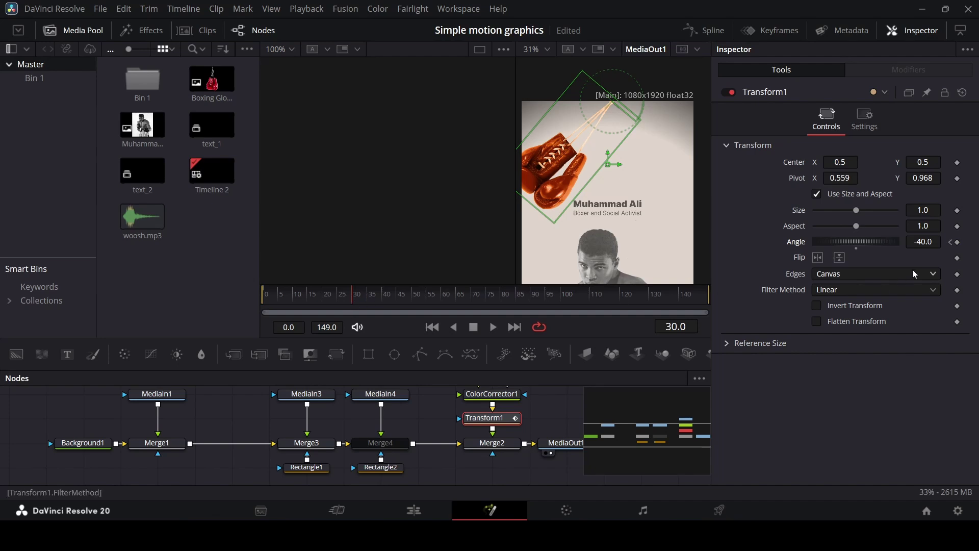
left_click(931, 242)
type("50")
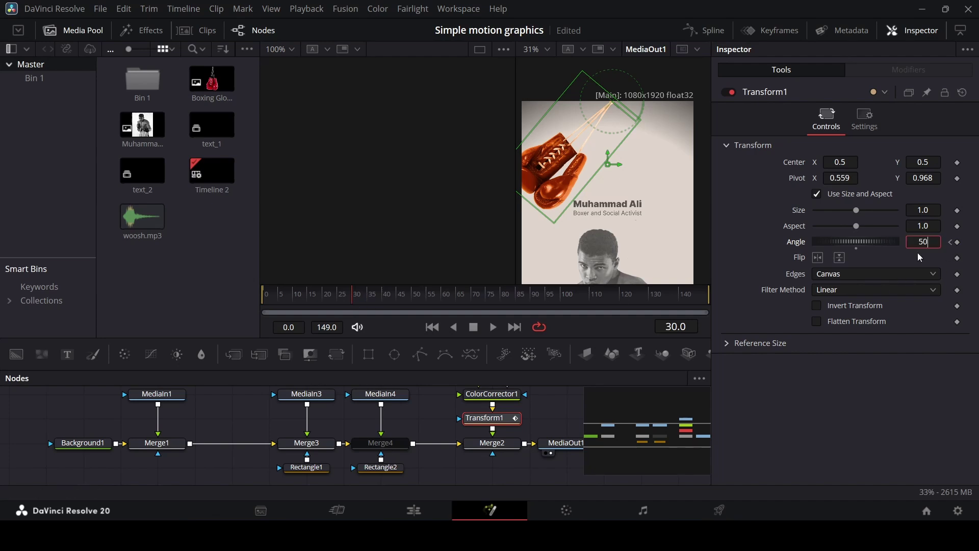
key("Tab")
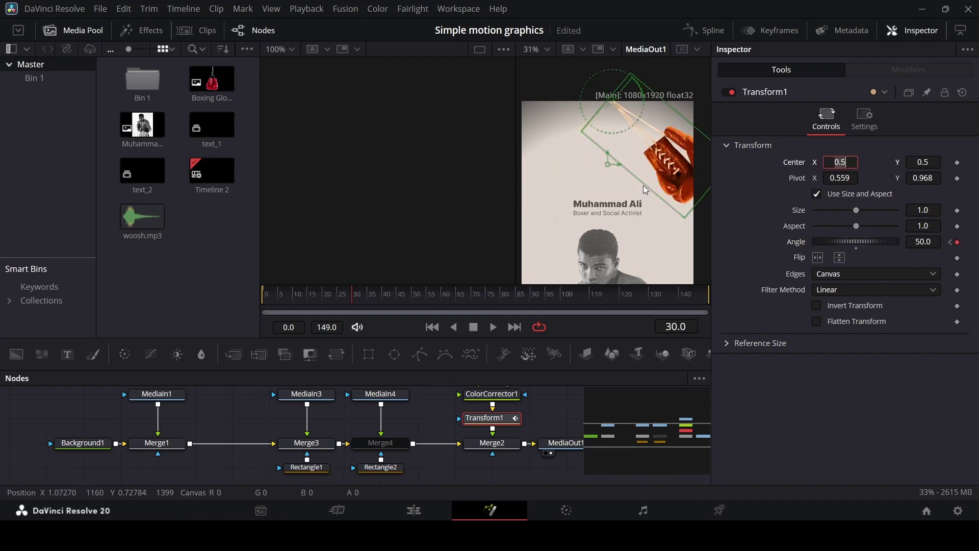
left_click_drag(276, 296, 446, 298)
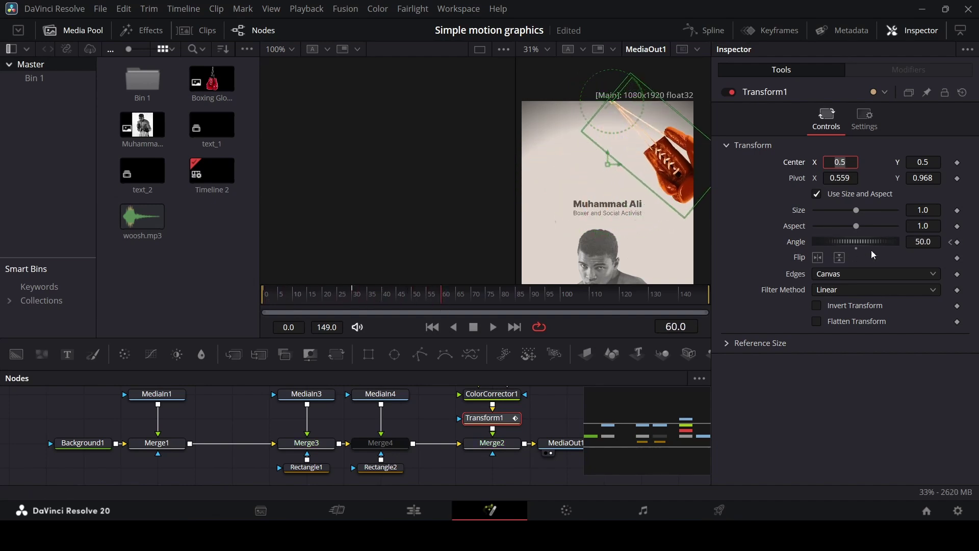
left_click(921, 242)
type("-40")
key("Tab")
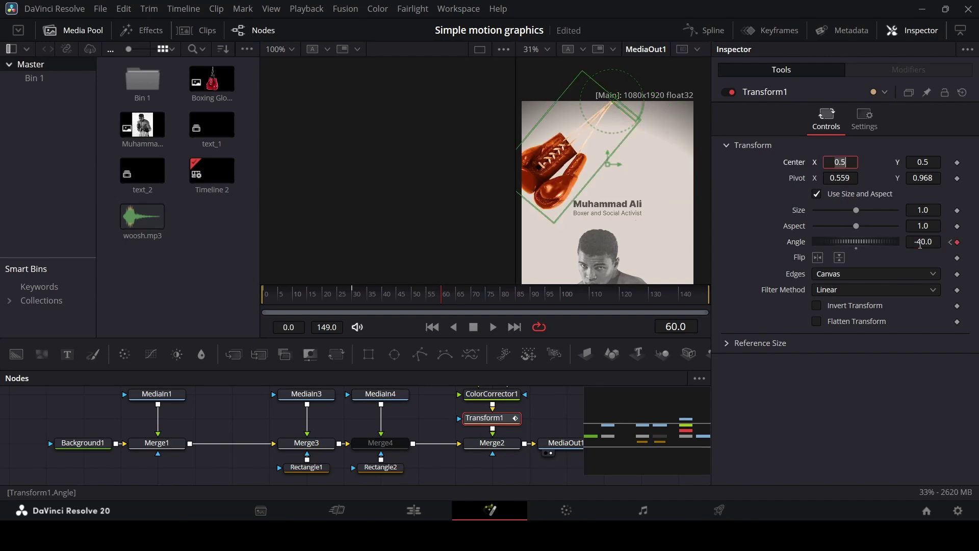
Keyframe the Angle at 50 degrees on frame 90 and -40 degrees on frame 120.
left_click(533, 302)
left_click(913, 242)
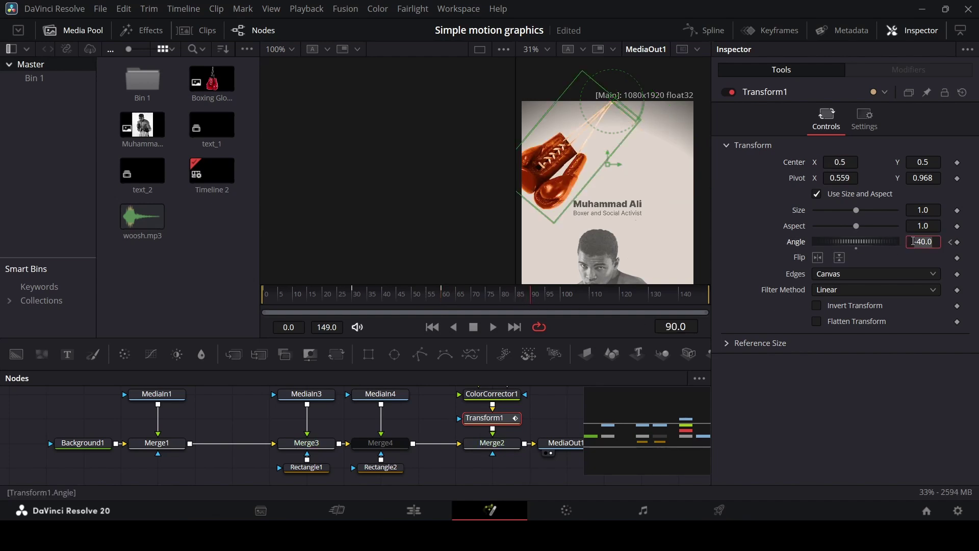
type("50")
key("Tab")
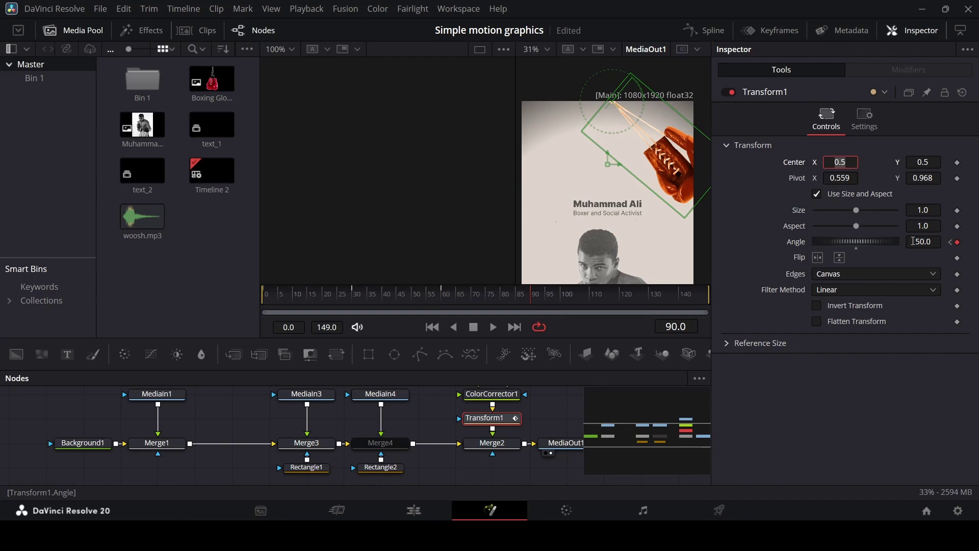
left_click_drag(486, 298, 623, 305)
left_click(925, 243)
type("-40")
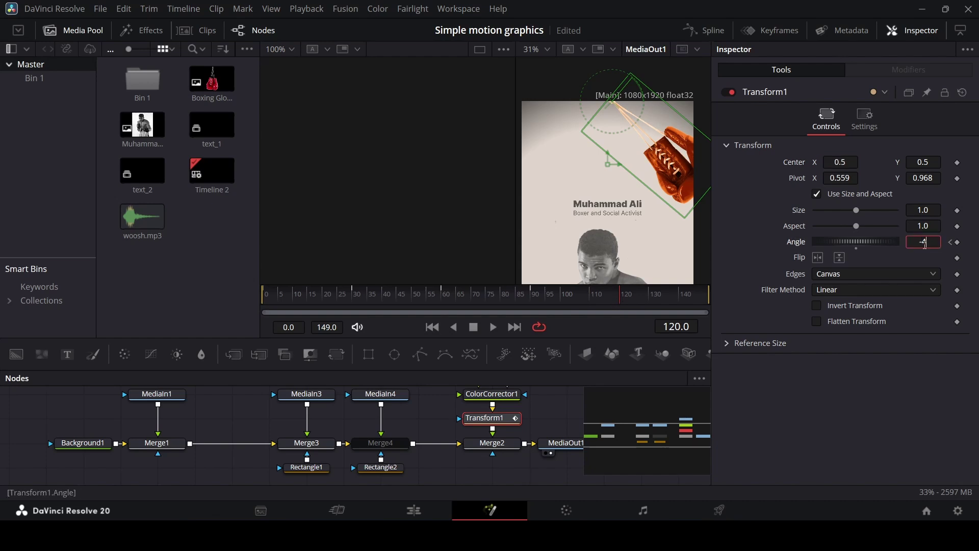
key("Tab")
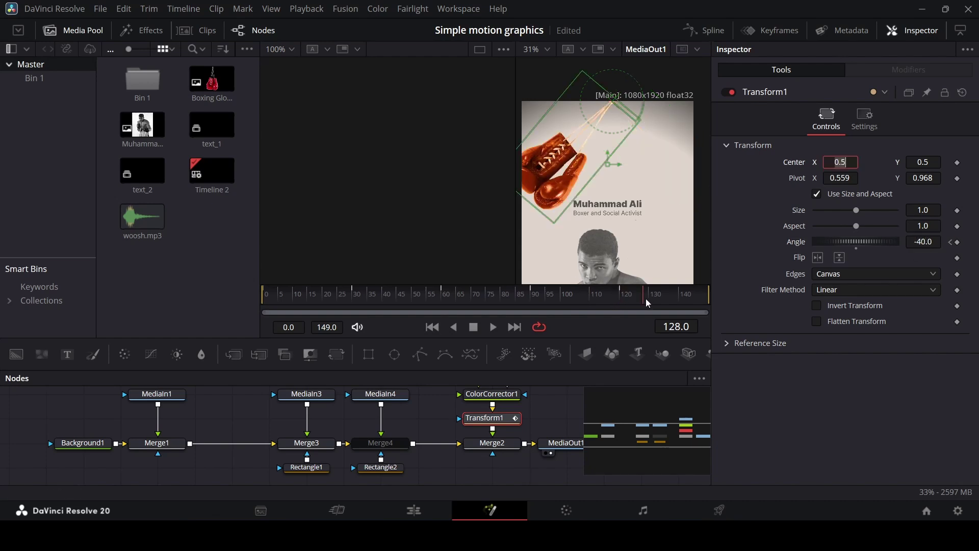
Set the final Angle keyframe to 50 degrees at frame 149.
left_click_drag(646, 302, 728, 307)
left_click(918, 242)
type("-50")
key("Tab")
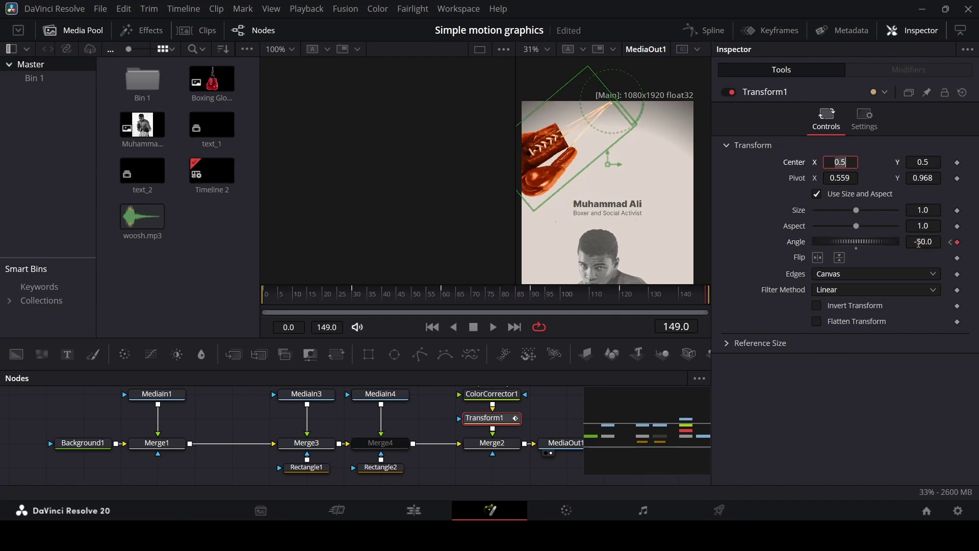
left_click(918, 243)
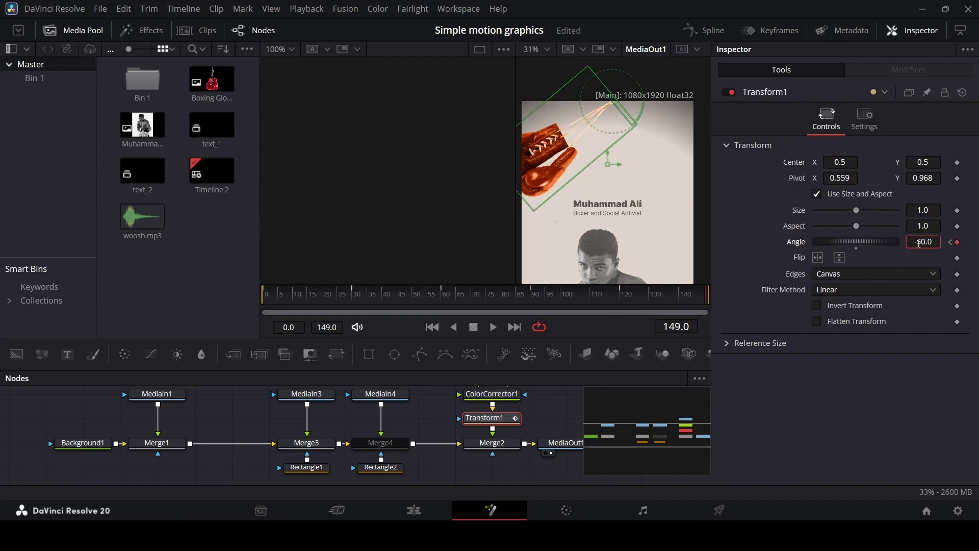
type("50")
key("Tab")
Preview the glove swing and display Transform1's Angle curve fitted in the Spline editor.
left_click(415, 417)
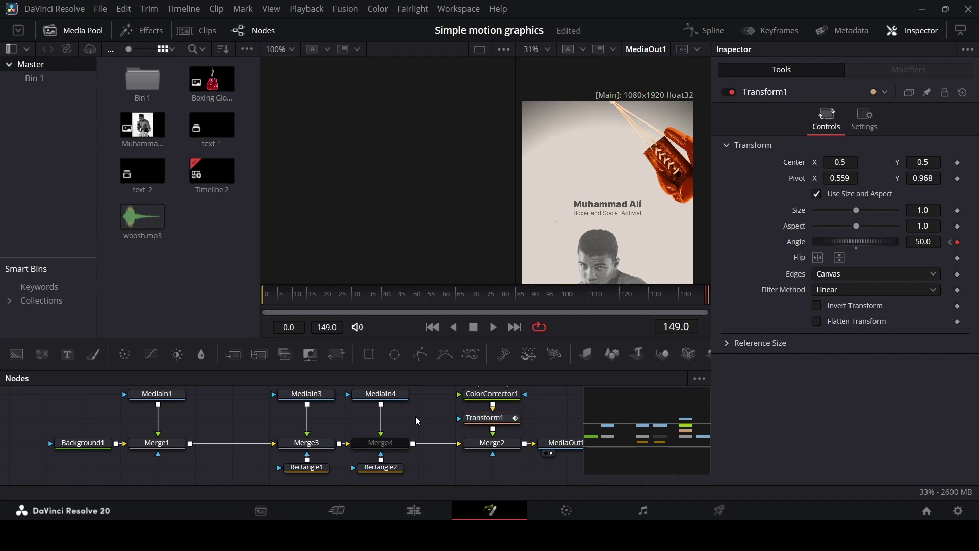
key("space")
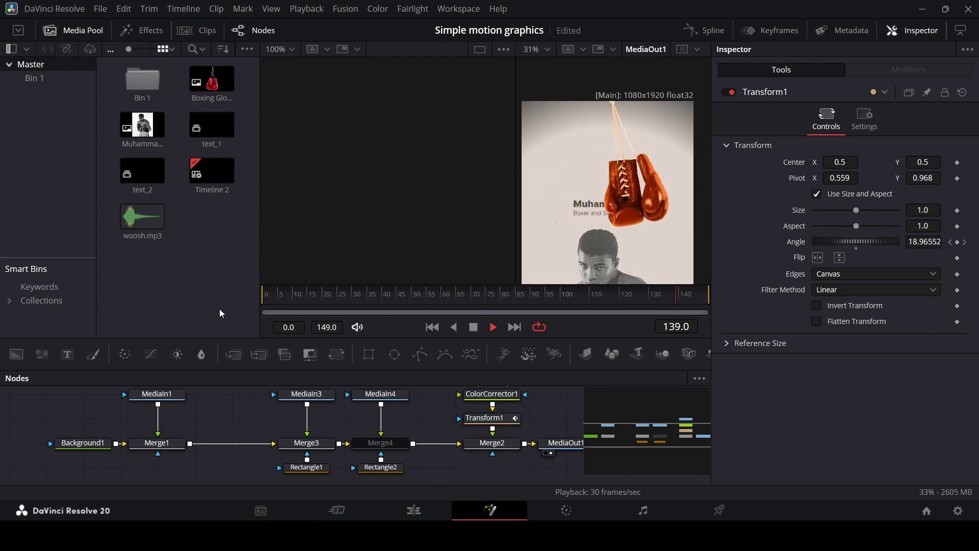
key("space")
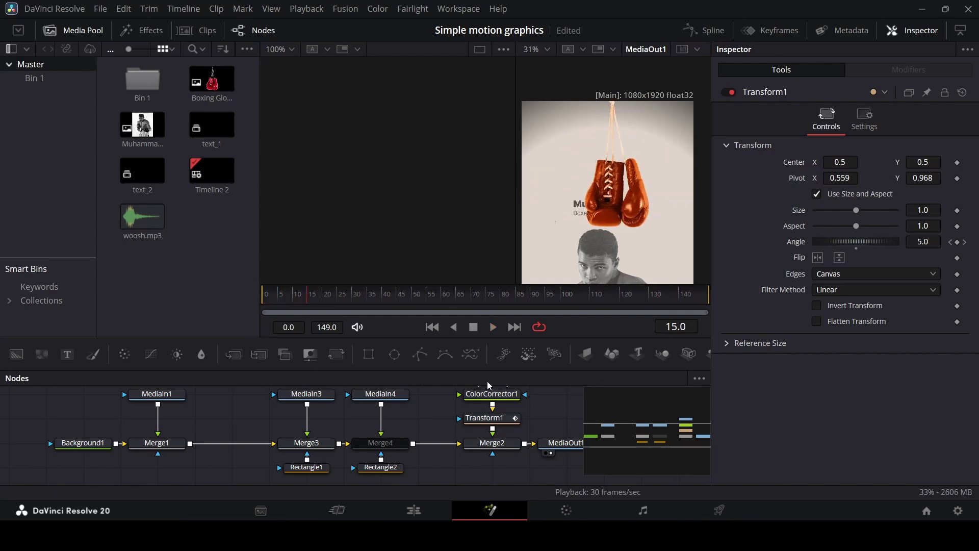
left_click(704, 30)
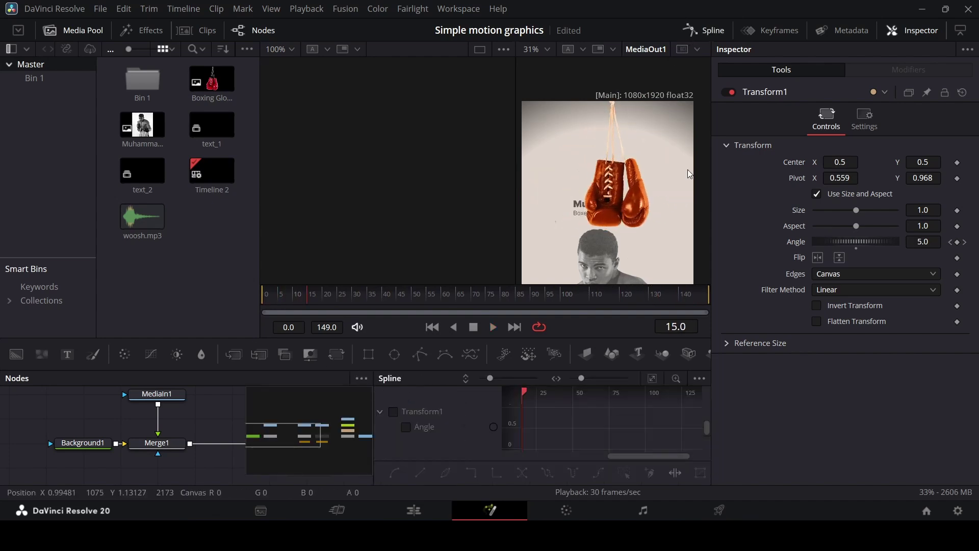
left_click(406, 427)
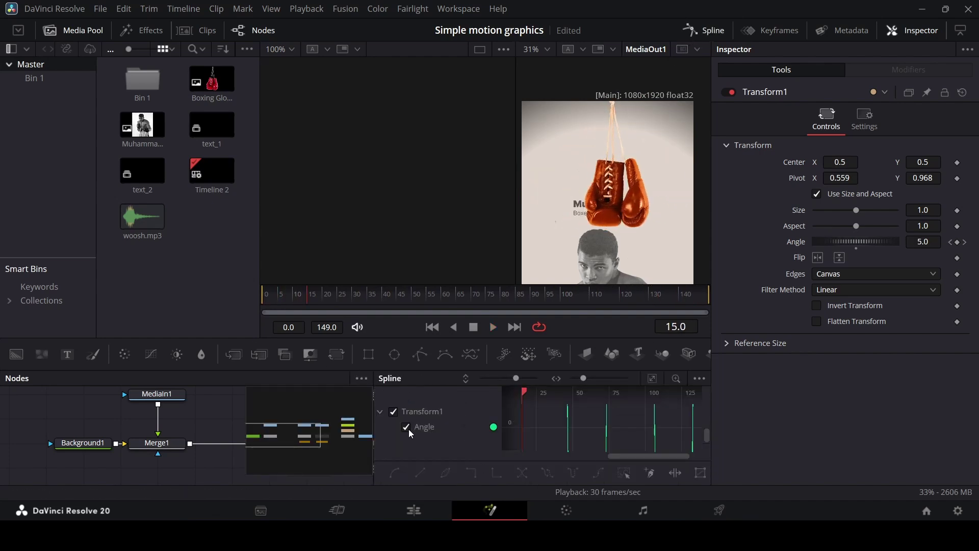
left_click(652, 379)
left_click_drag(658, 390, 705, 384)
Smooth all Angle keyframes and replay the eased swing from frame 0.
key("f")
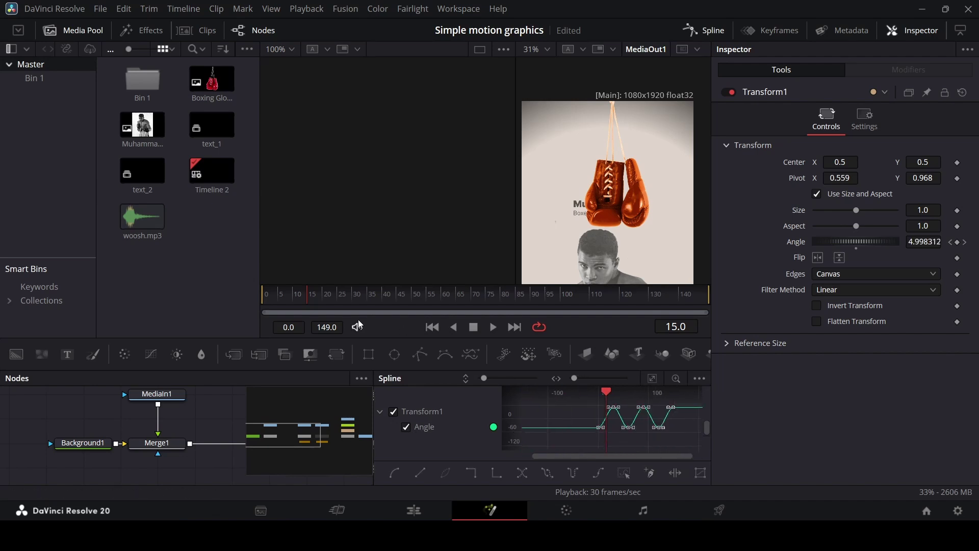
left_click_drag(293, 302, 240, 303)
key("space")
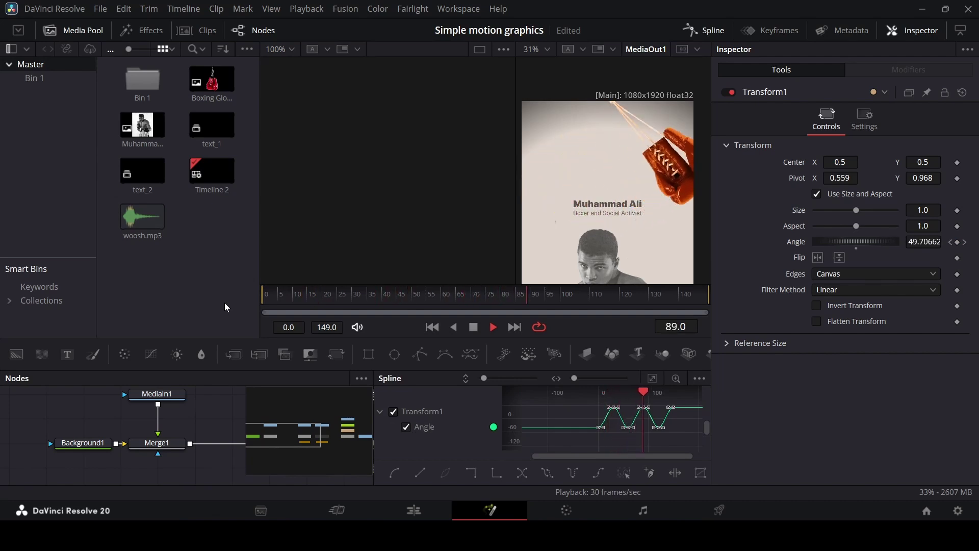
key("space")
left_click(685, 32)
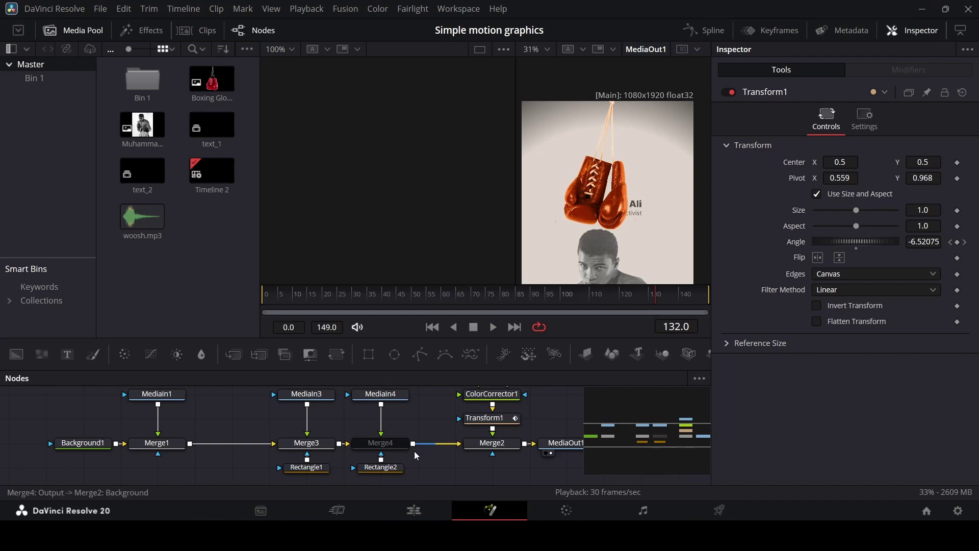
Resize Rectangle1 to width 0.433, height 0.11 and raise it to Y 0.652591 over the title.
left_click(325, 470)
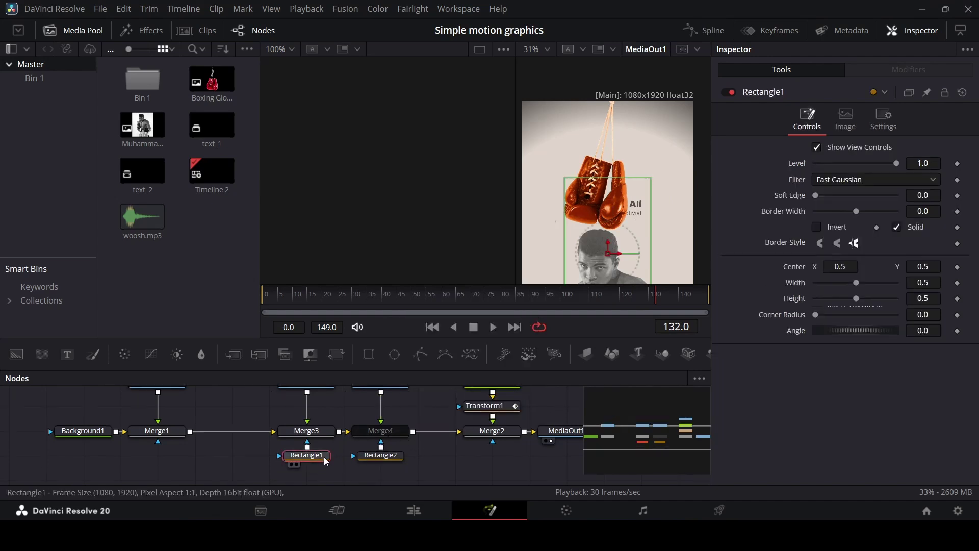
left_click(337, 298)
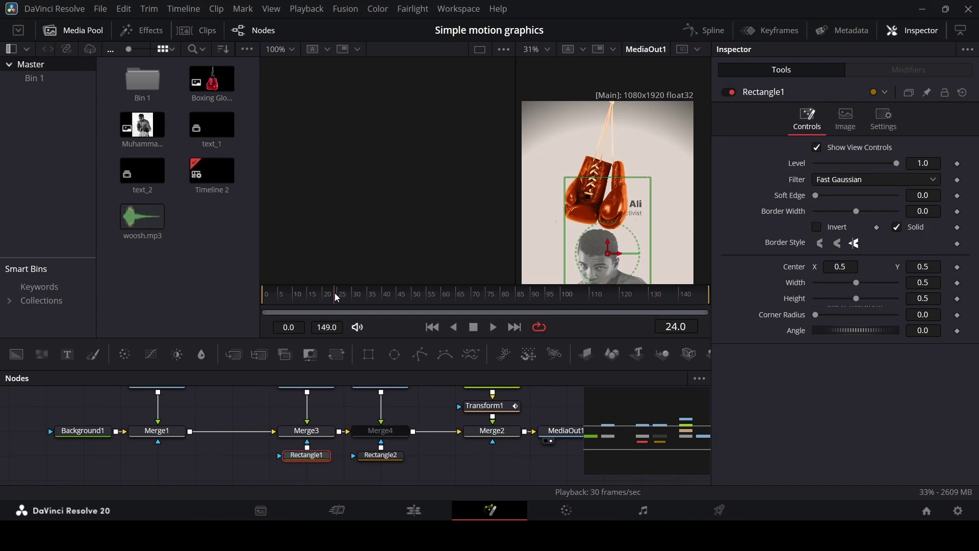
left_click_drag(337, 297, 237, 309)
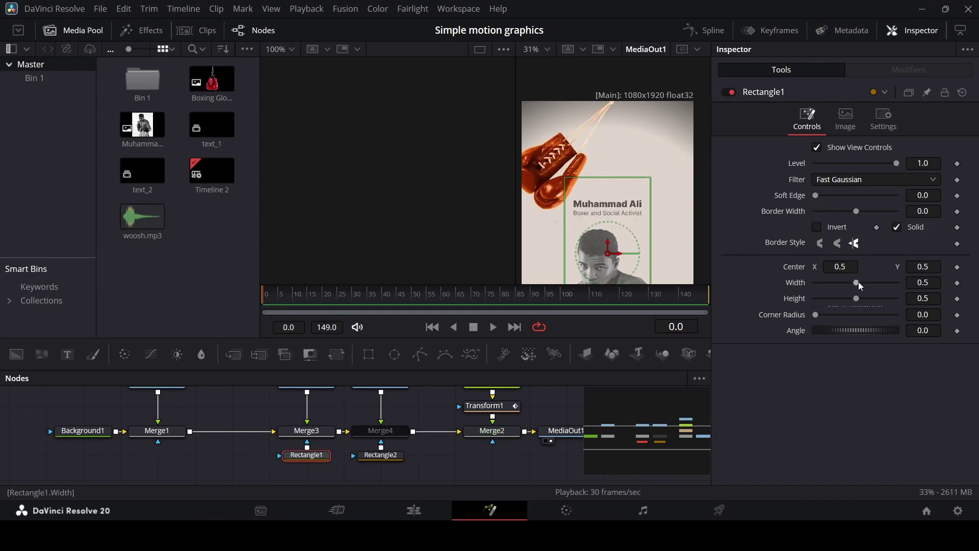
left_click_drag(861, 286, 824, 302)
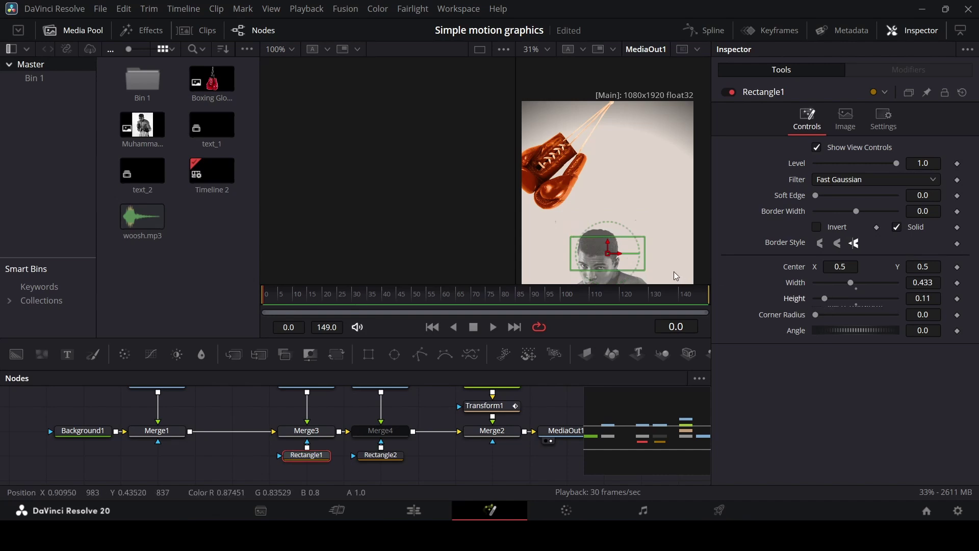
left_click_drag(609, 251, 609, 202)
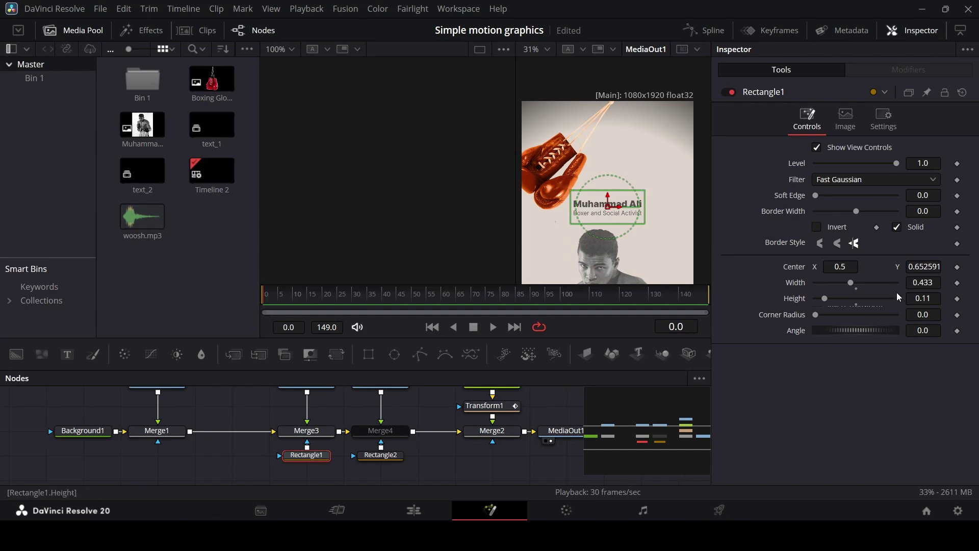
Keyframe Rectangle1's Center at frame 0, then slide X to 0.652, 0.88 and 1.004 at frames 15, 20, 25.
left_click(958, 267)
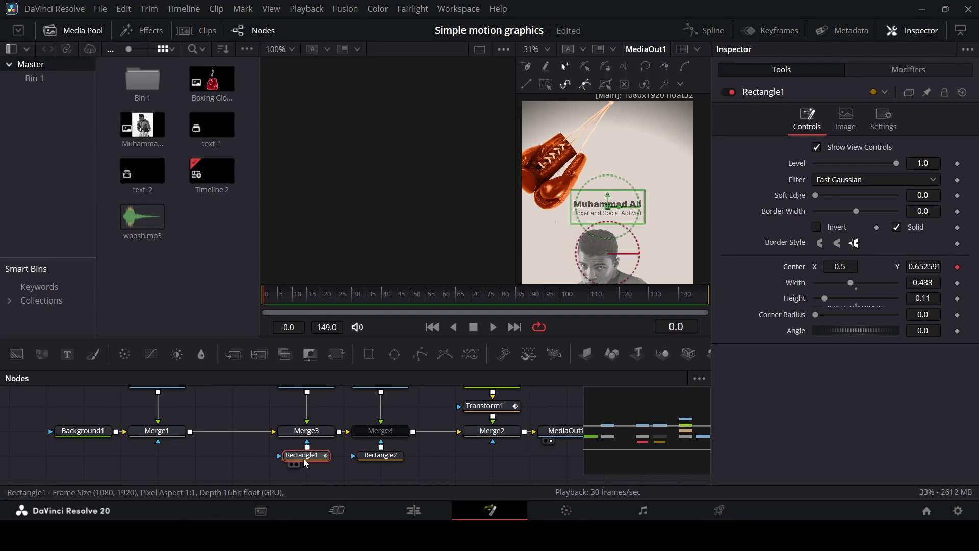
mouse_move(300, 299)
left_mouse_down()
mouse_move(283, 298)
mouse_move(311, 310)
left_mouse_up()
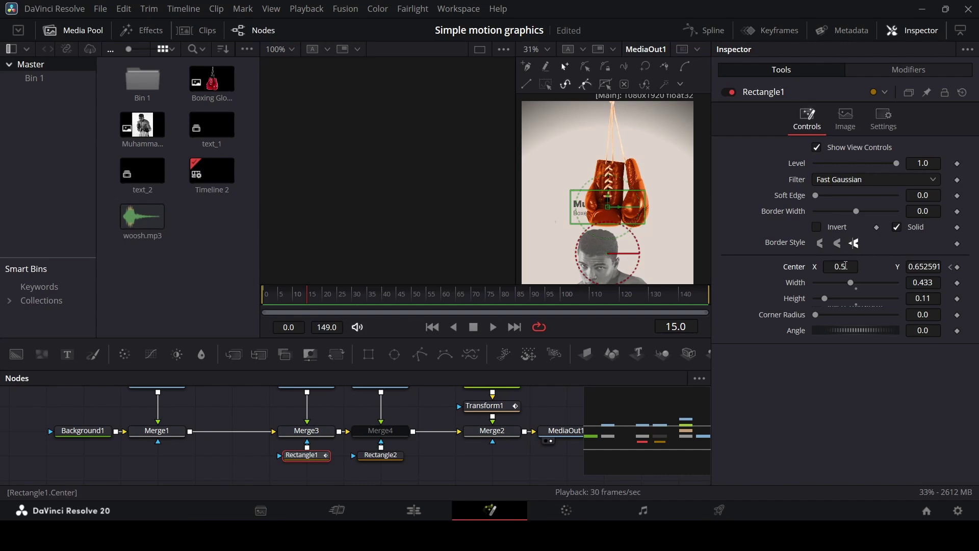
left_click_drag(840, 267, 873, 267)
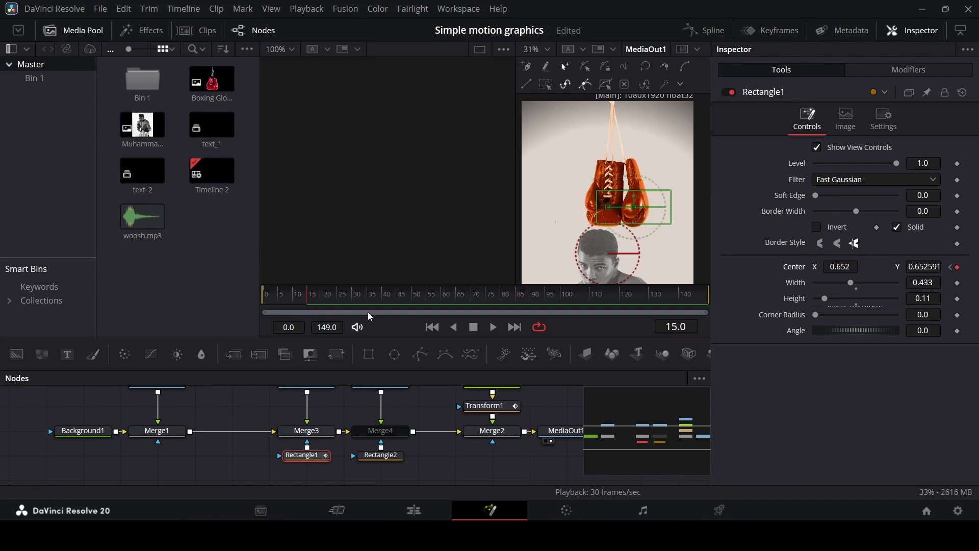
left_click_drag(322, 301, 326, 303)
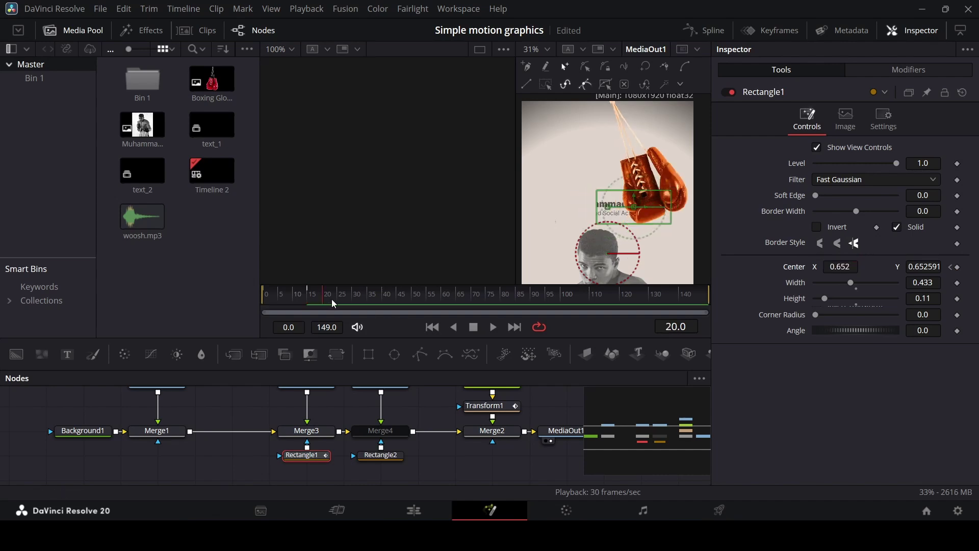
left_click_drag(841, 267, 888, 267)
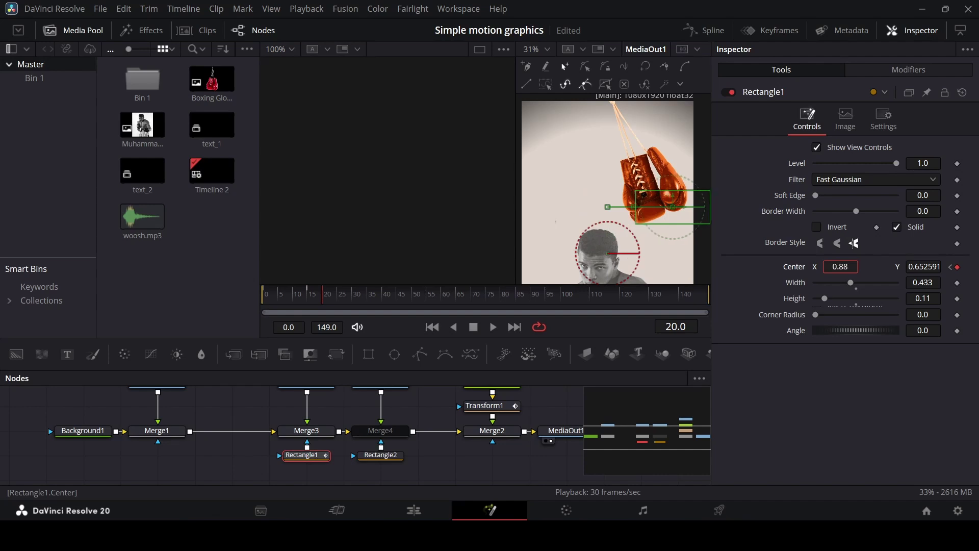
left_click_drag(329, 305, 341, 304)
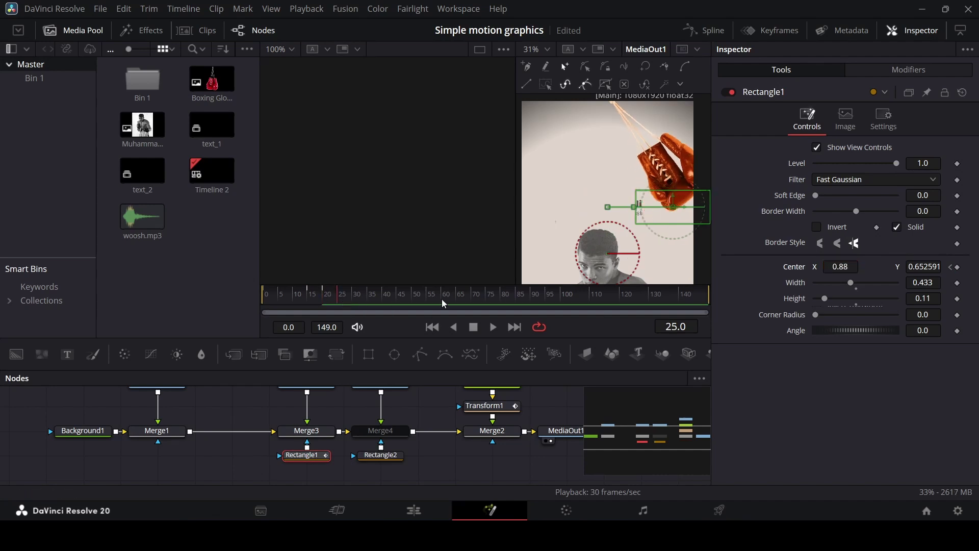
left_click_drag(844, 267, 877, 267)
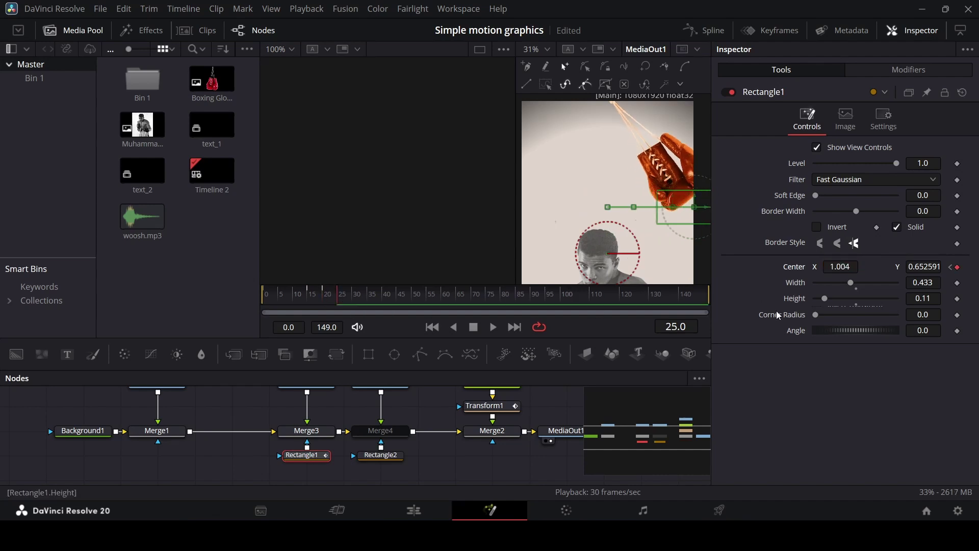
left_click_drag(303, 294, 254, 382)
key("space")
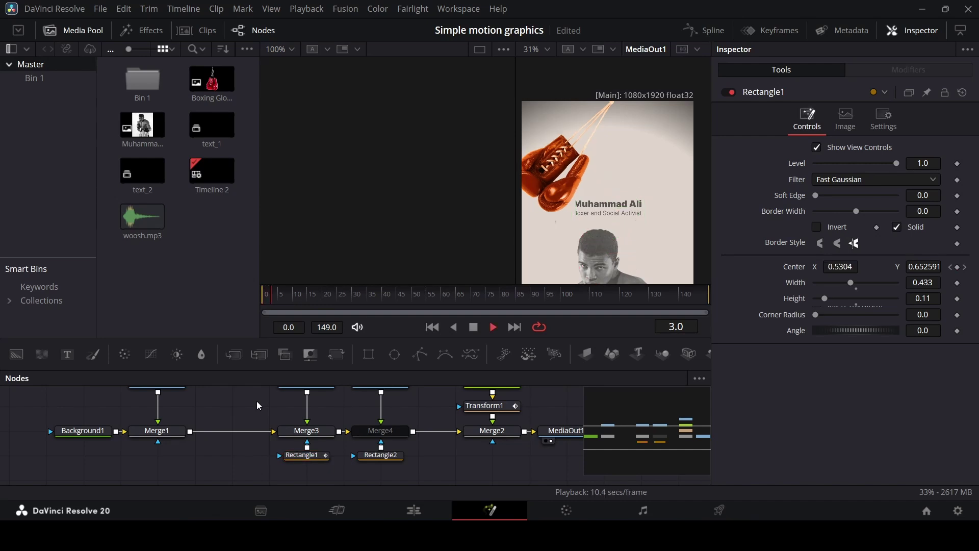
Review the mask slide and nudge Rectangle1's horizontal position near frame 5.
key("space")
left_click(274, 298)
left_click_drag(272, 295, 273, 302)
scroll(610, 225, "up", 5)
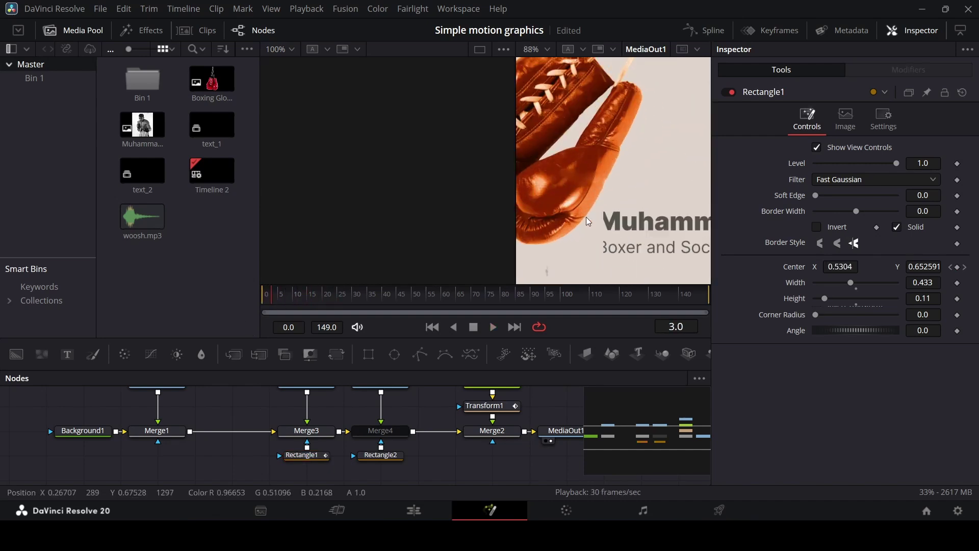
left_click_drag(273, 300, 281, 321)
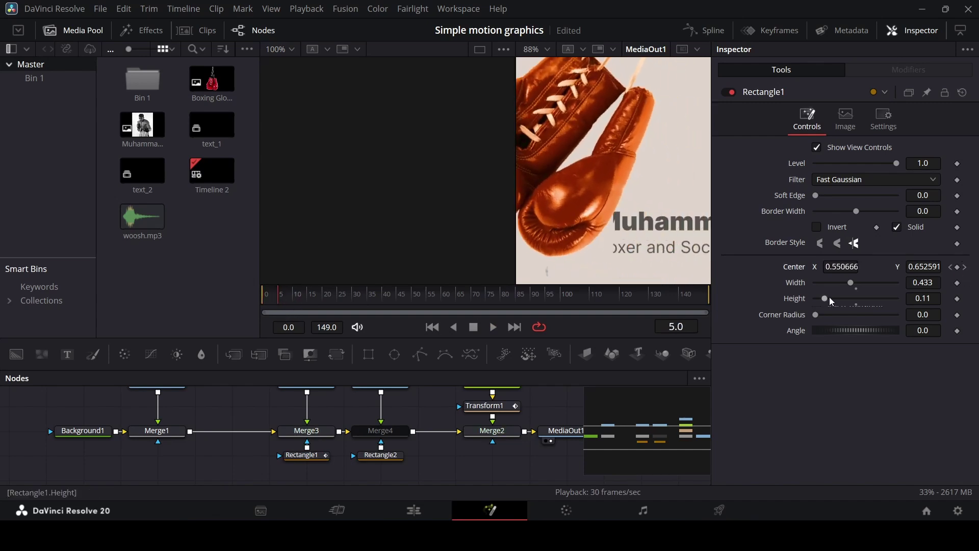
left_click_drag(848, 267, 841, 266)
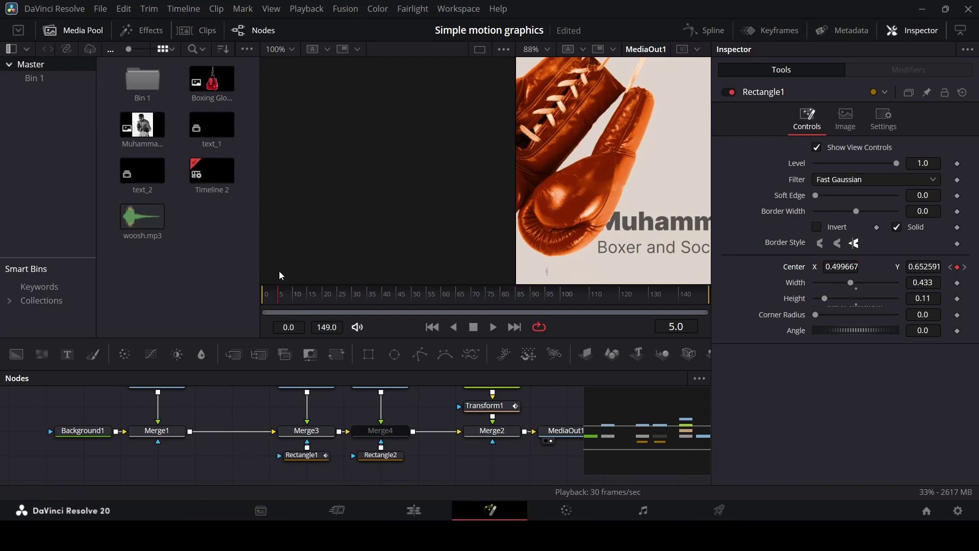
left_click_drag(279, 298, 249, 304)
key("space")
key("space")
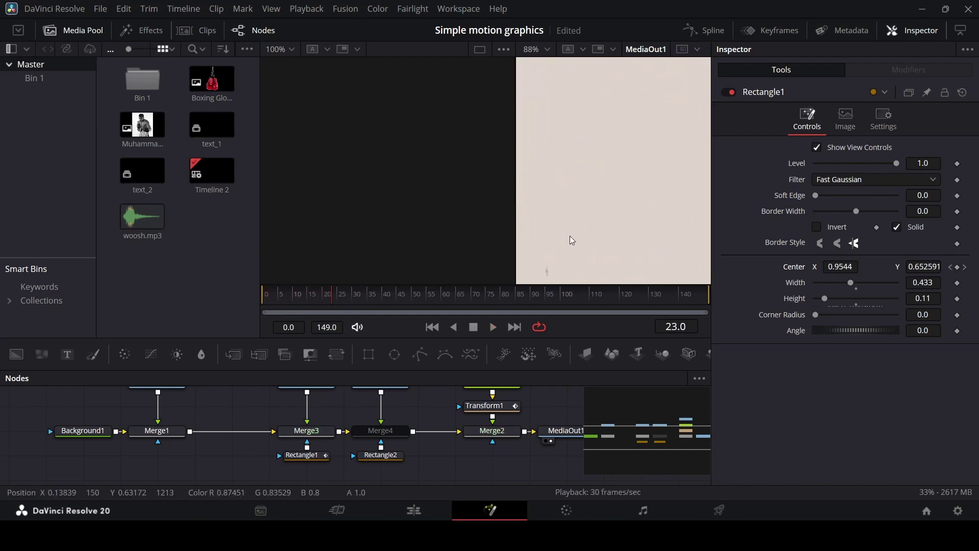
scroll(575, 232, "down", 5)
scroll(575, 233, "up", 3)
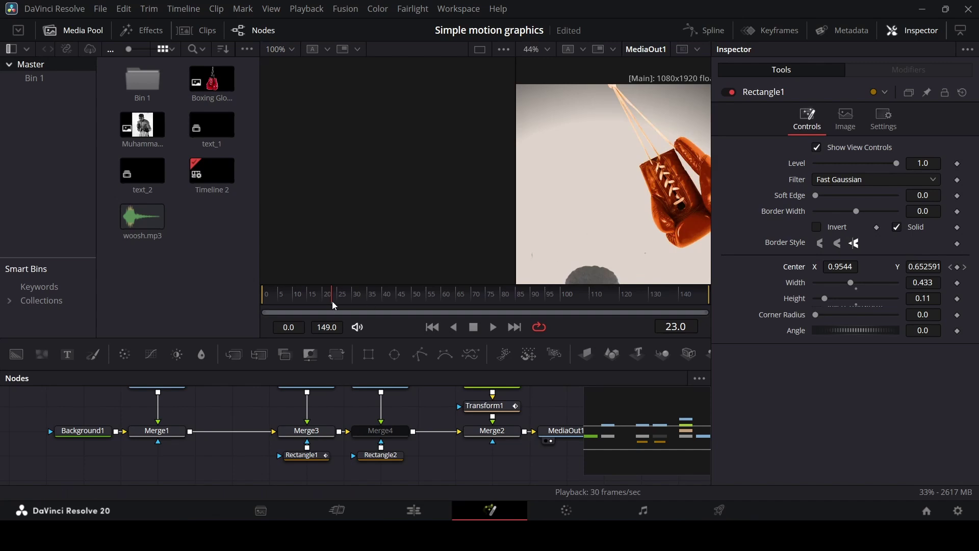
left_click_drag(332, 295, 235, 303)
key("space")
key("space")
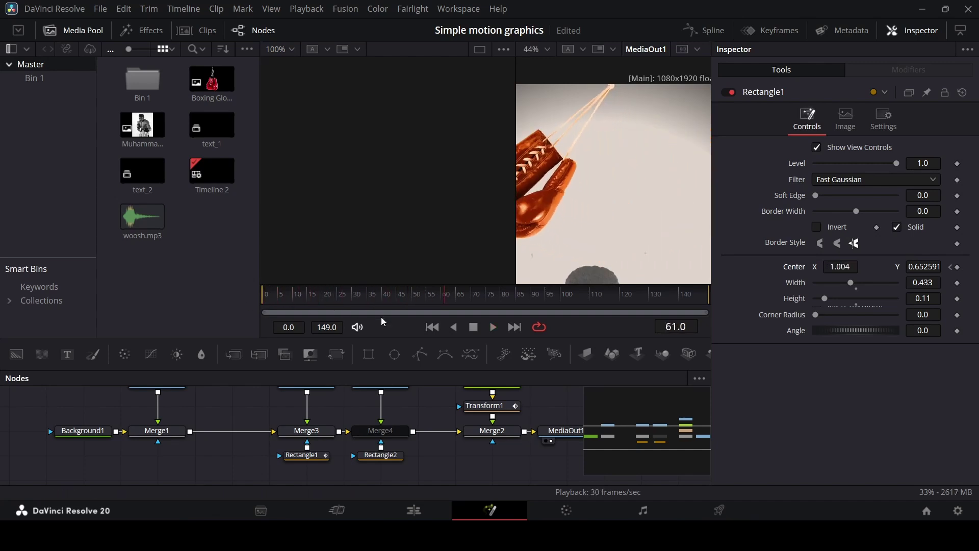
Add a Center keyframe at frame 40 holding Rectangle1 off-frame at X 1.004.
left_click(308, 455)
left_click(335, 303)
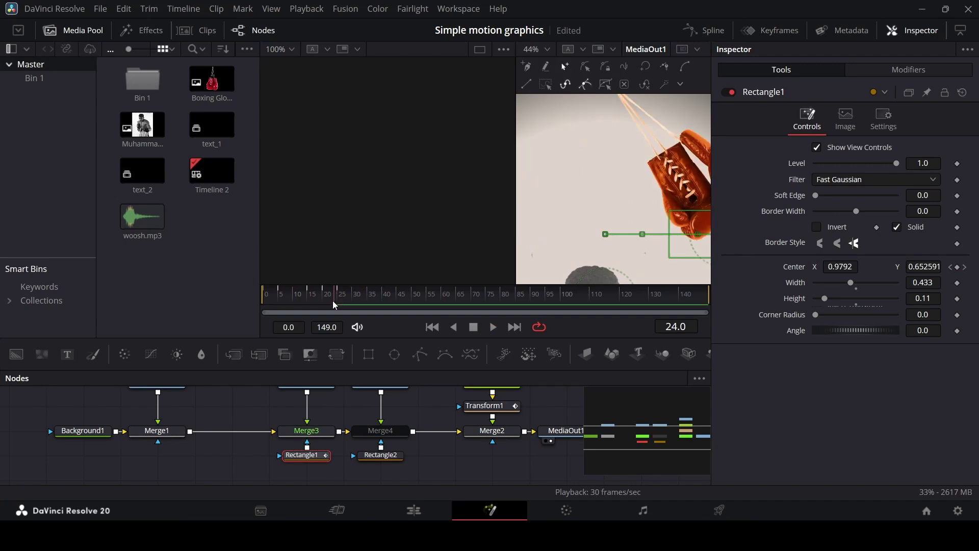
left_click_drag(334, 304, 385, 319)
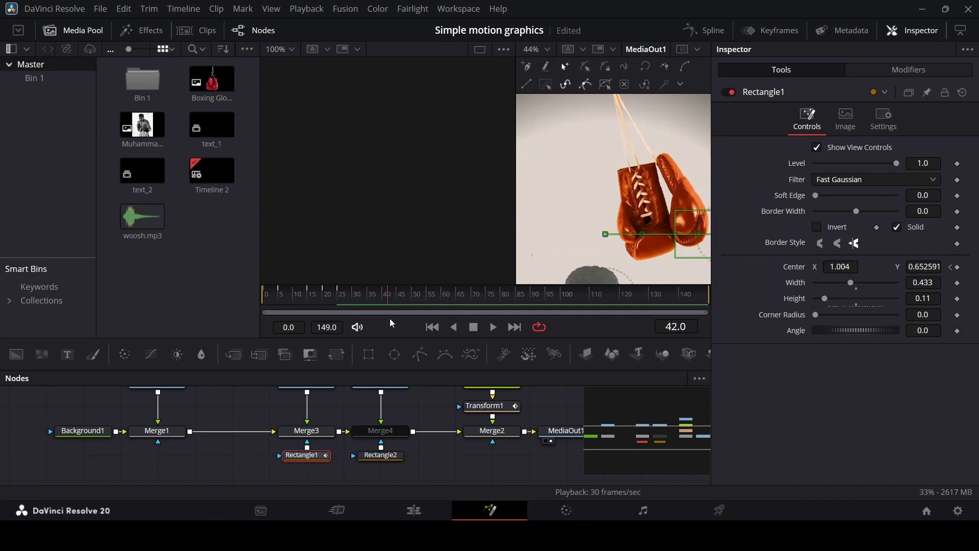
left_click_drag(410, 317, 384, 329)
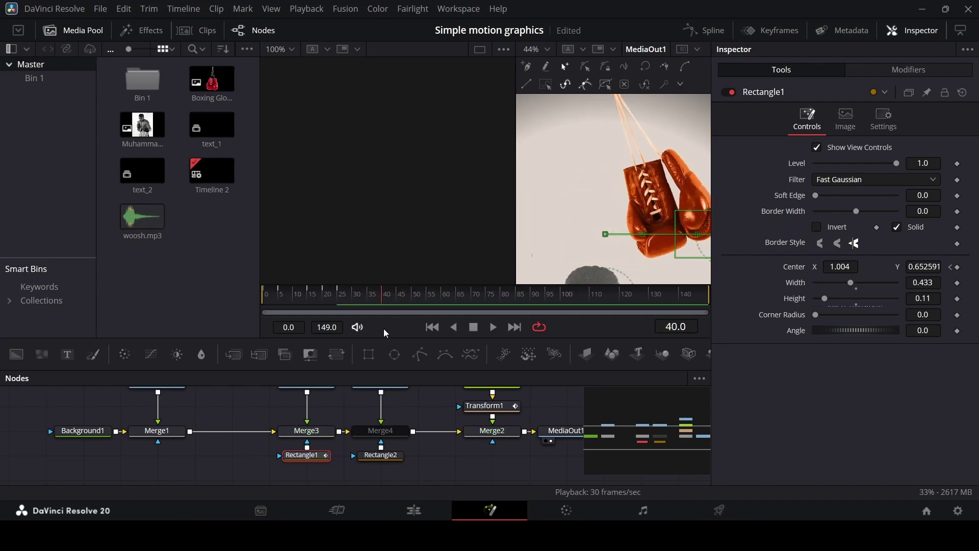
left_click(957, 267)
scroll(550, 243, "down", 2)
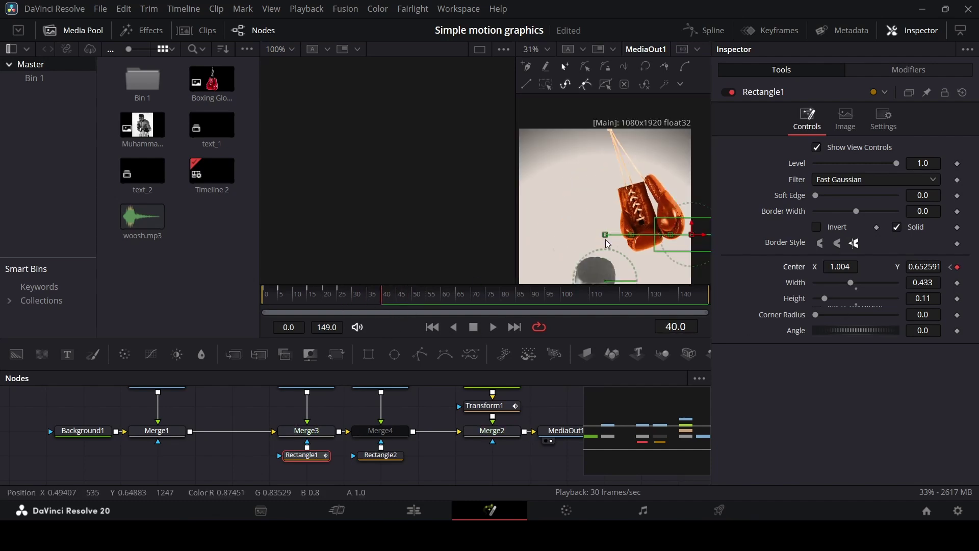
left_click_drag(274, 485, 328, 375)
scroll(337, 425, "down", 2)
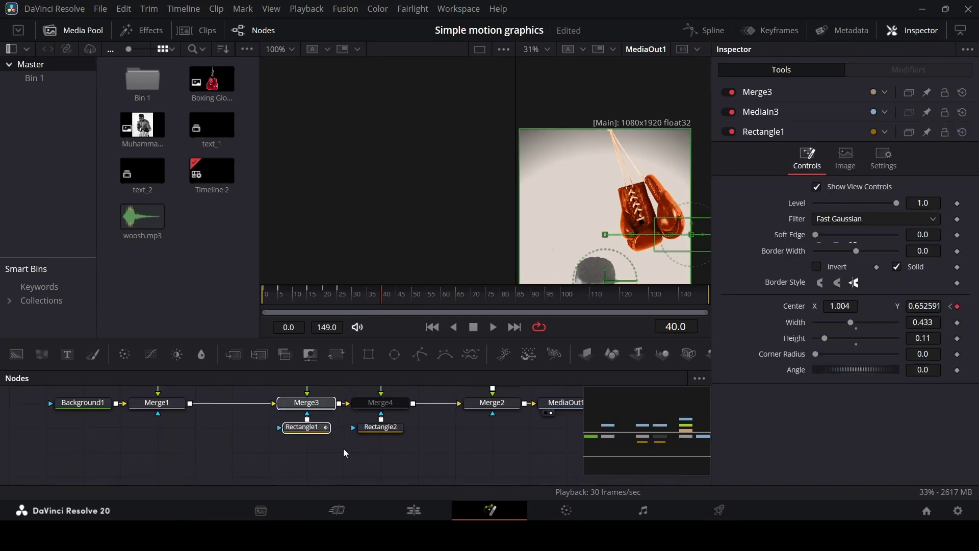
Slide Rectangle1's Center X left at frames 45, 50 (0.602) and 55 (0.503) to reveal the name.
left_click(309, 429)
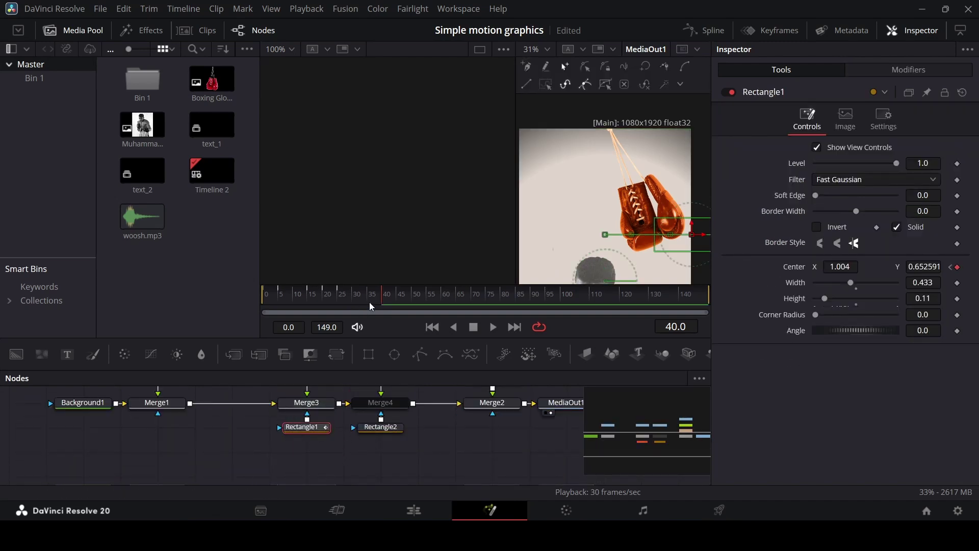
left_click_drag(371, 305, 400, 311)
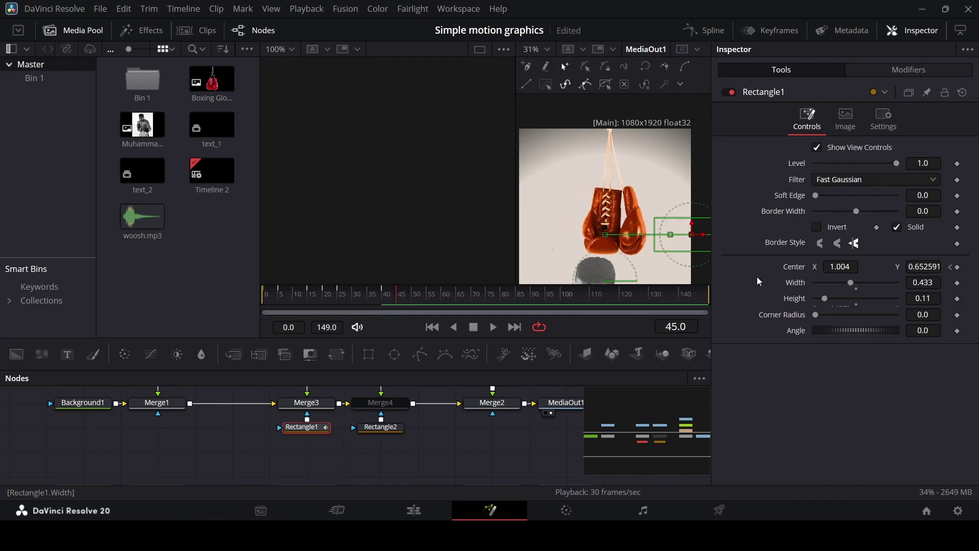
mouse_move(853, 268)
left_mouse_down()
mouse_move(809, 268)
mouse_move(853, 268)
left_mouse_up()
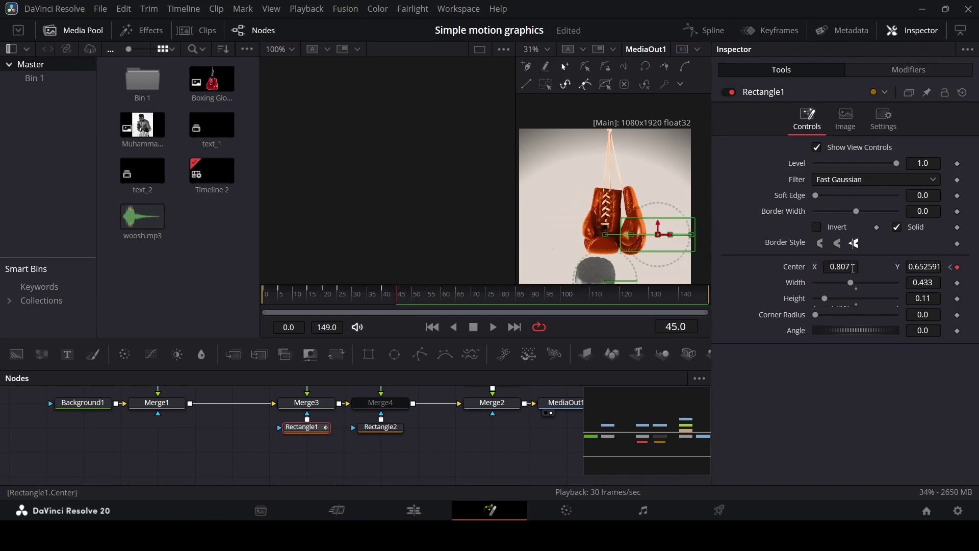
left_click_drag(409, 299, 412, 301)
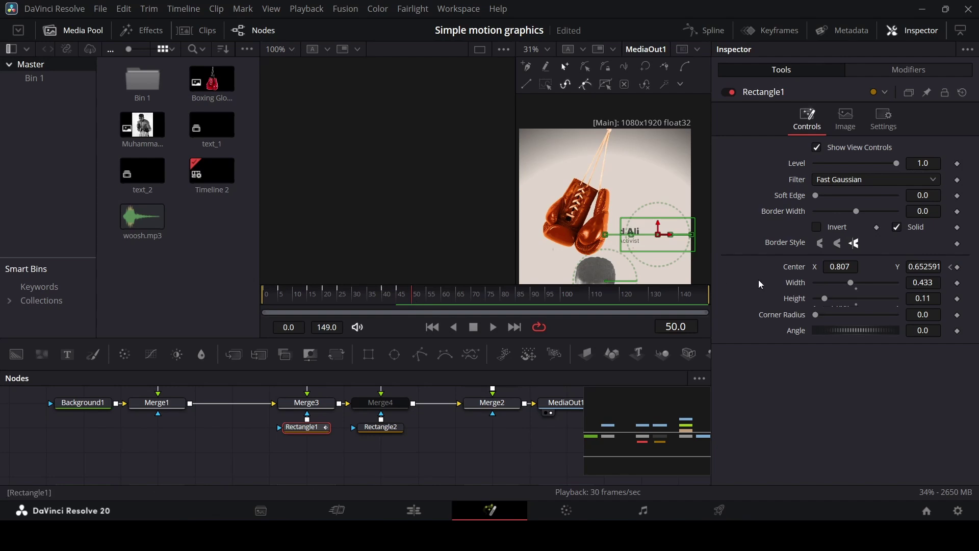
left_click_drag(842, 272, 721, 296)
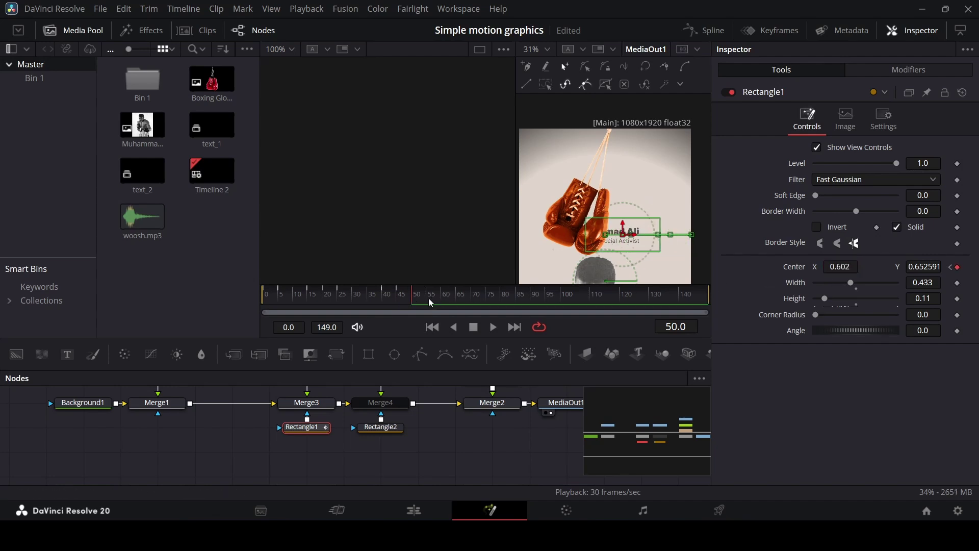
left_click_drag(431, 301, 429, 306)
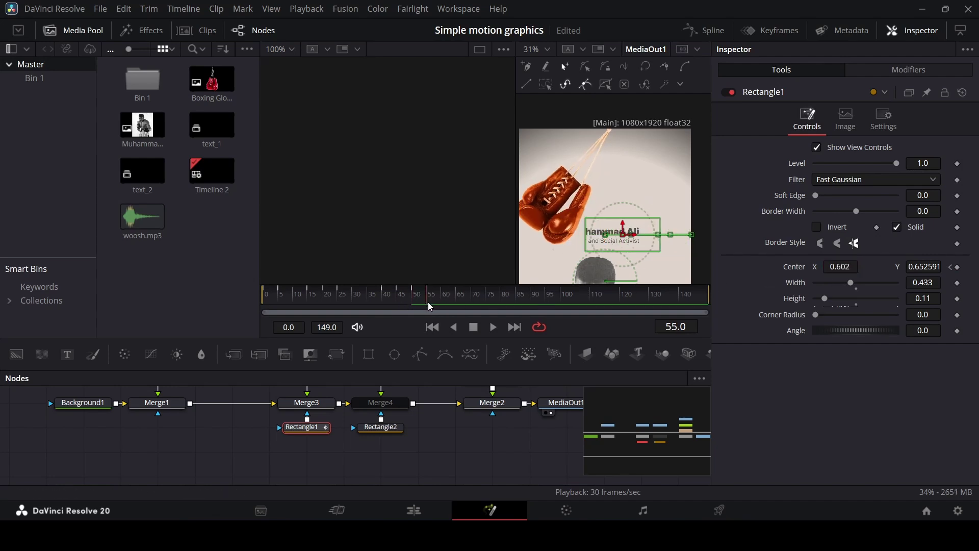
left_click_drag(835, 269, 714, 273)
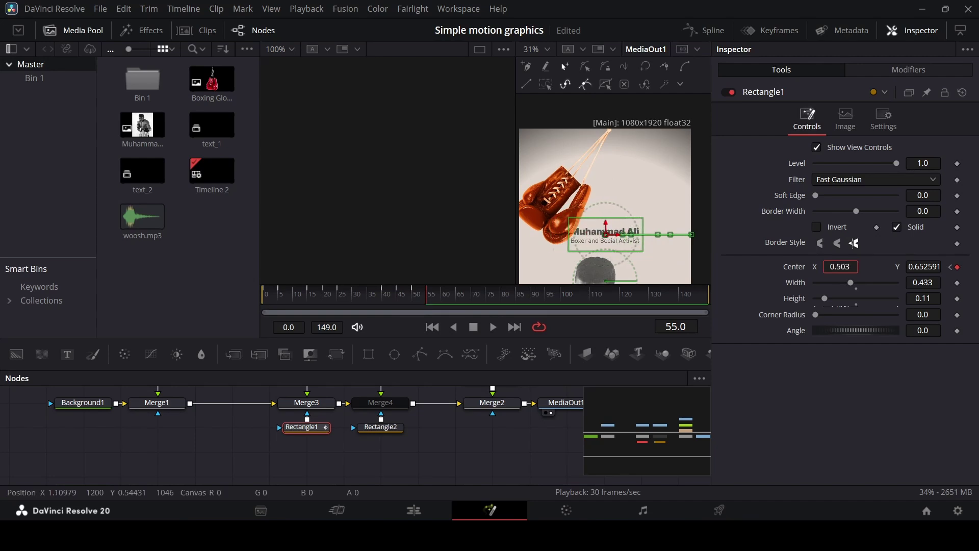
left_click(536, 432)
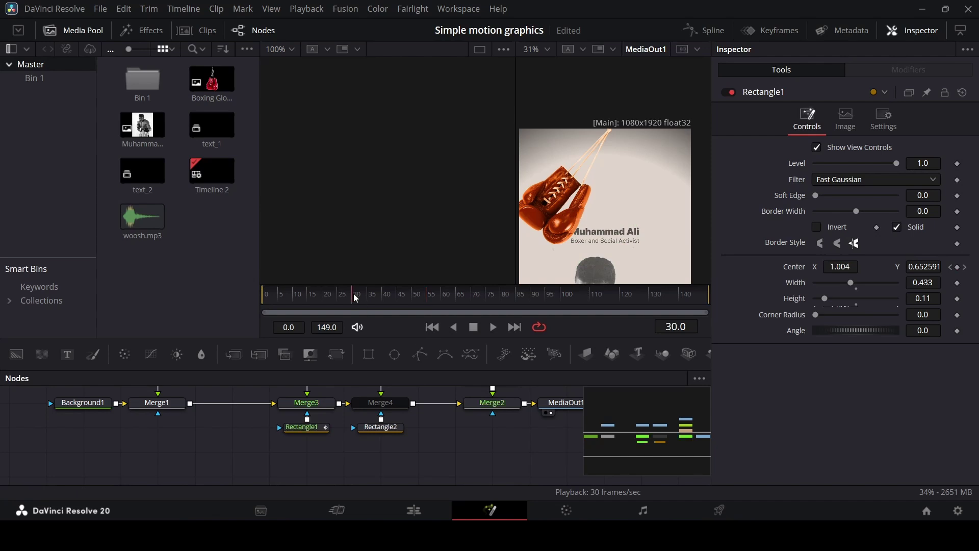
Replay the name reveal, then select Rectangle1 and move the playhead toward frame 70.
key("space")
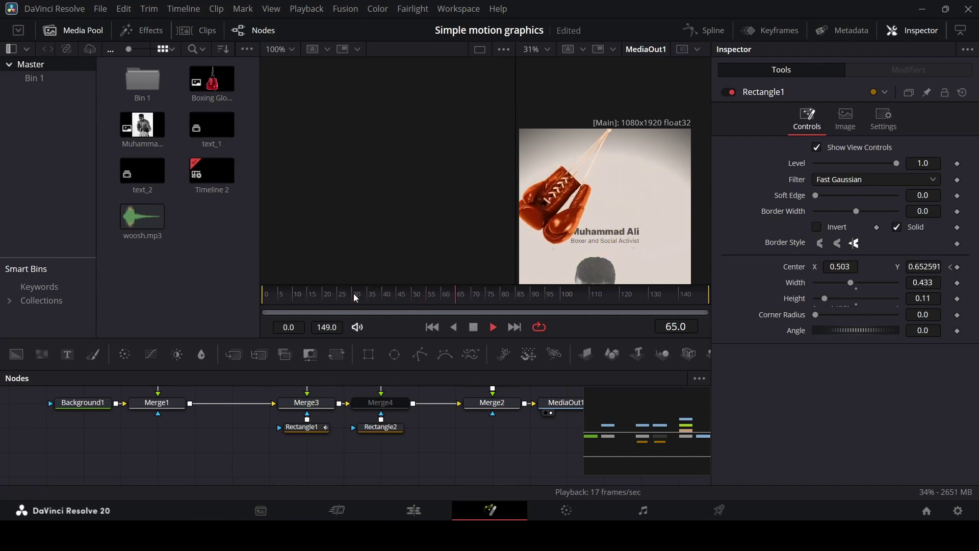
key("space")
left_click_drag(357, 298, 211, 307)
key("space")
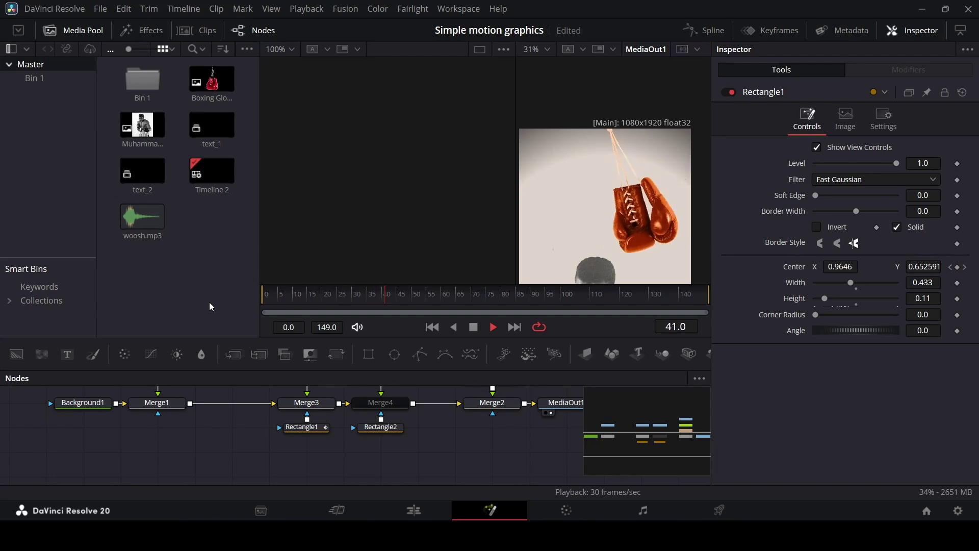
key("space")
left_click_drag(315, 305, 474, 314)
left_click(320, 431)
left_click(458, 301)
Keyframe Rectangle1's Center X at frame 70, then slide it right at frames 75 and 85 to about 1.014.
left_click(958, 267)
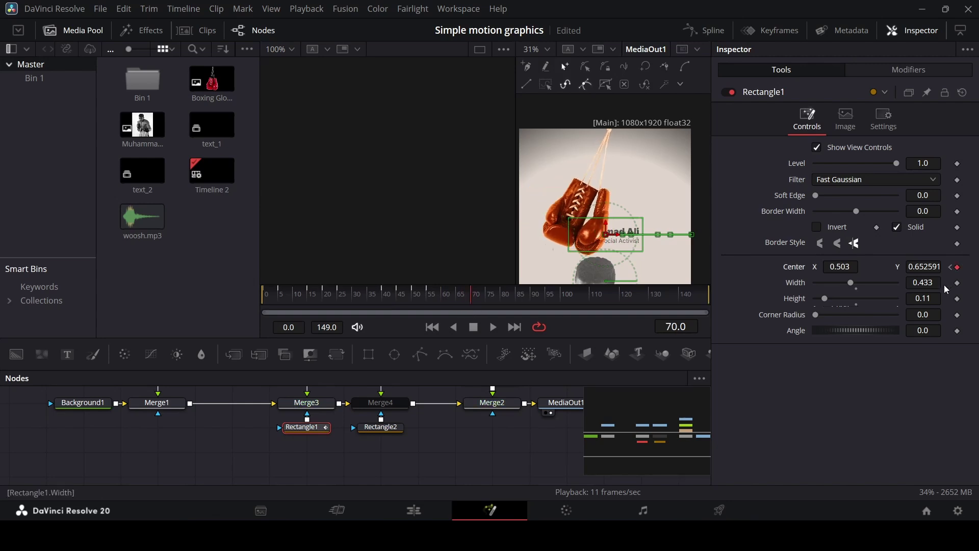
left_click(500, 301)
left_click_drag(501, 303, 490, 308)
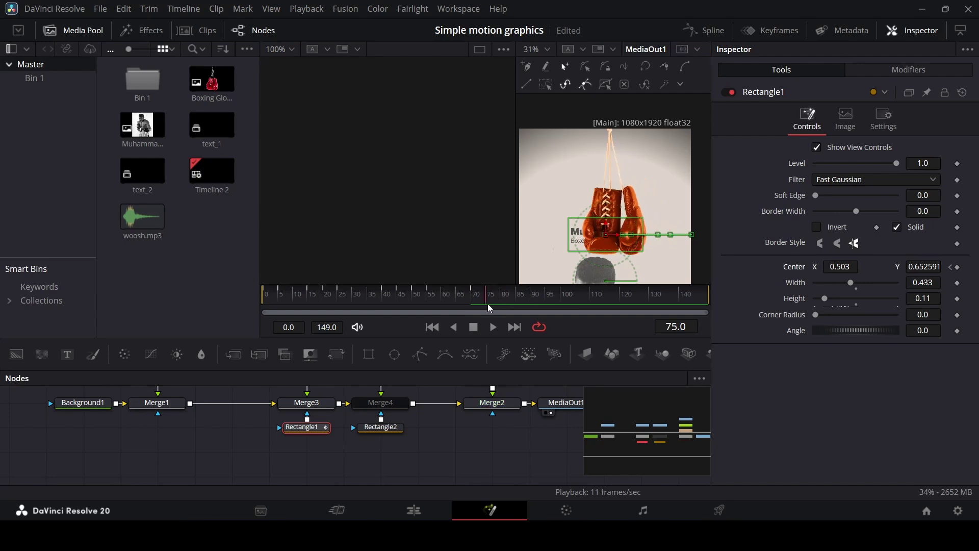
left_click_drag(836, 269, 941, 270)
left_click(504, 303)
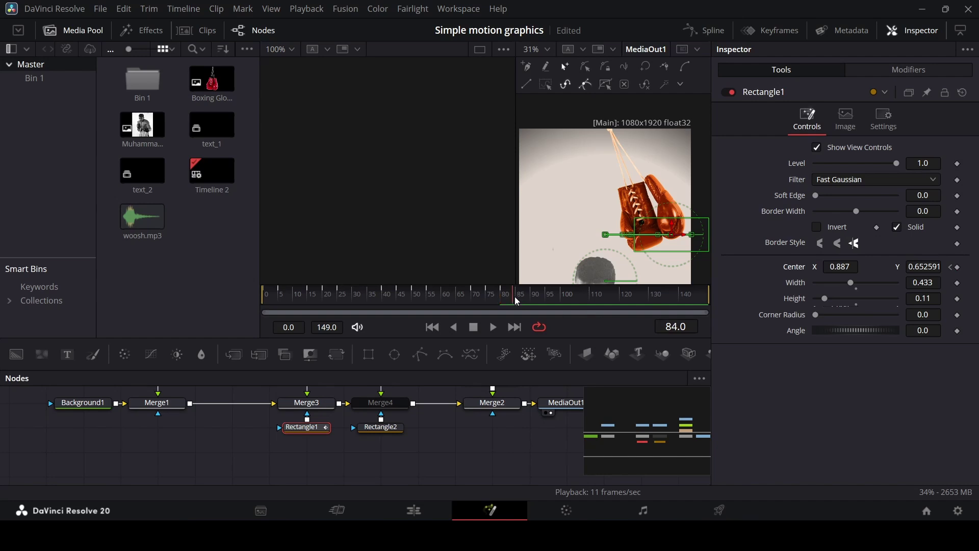
left_click_drag(517, 301, 520, 304)
left_click_drag(840, 267, 872, 267)
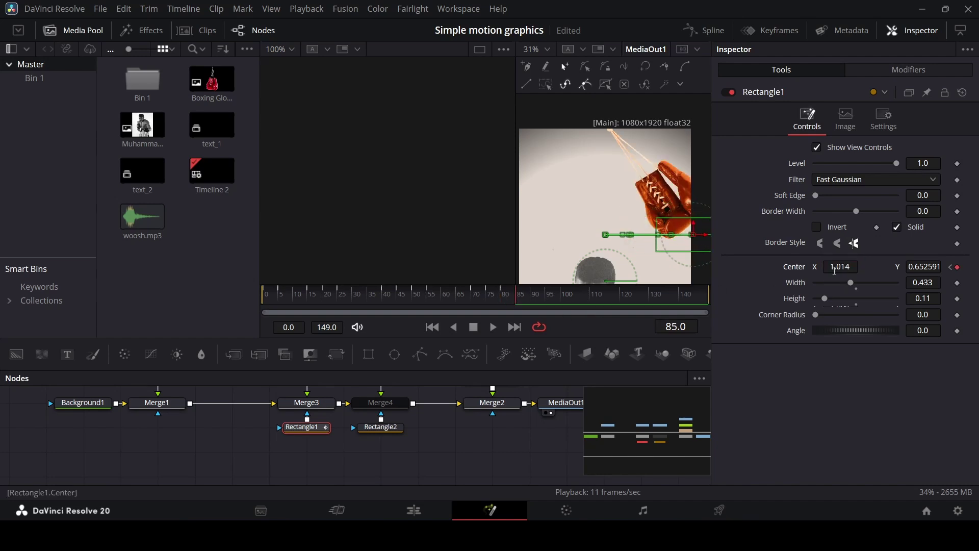
Play back and scrub the mask animation to confirm the name title hides.
left_click_drag(514, 297, 445, 299)
key("space")
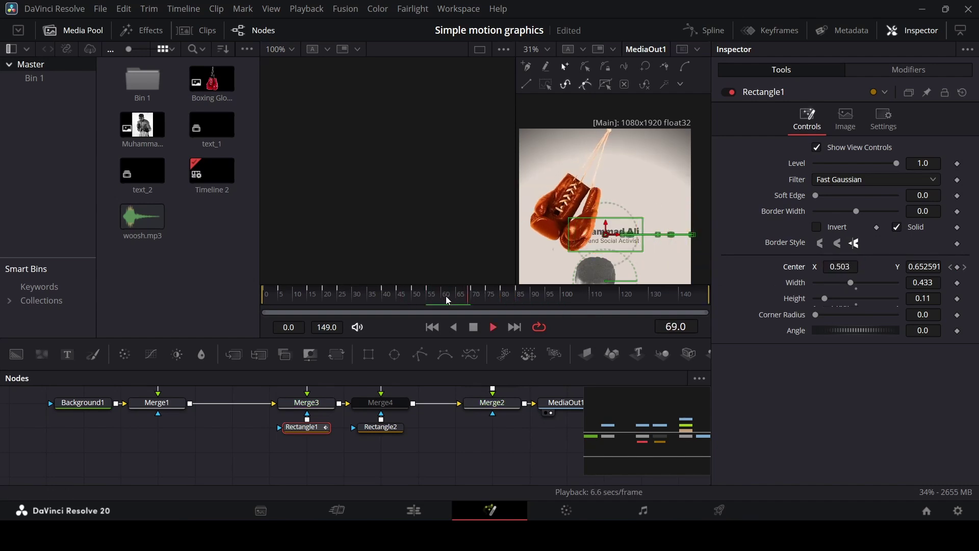
key("space")
left_click(465, 441)
key("space")
key("space")
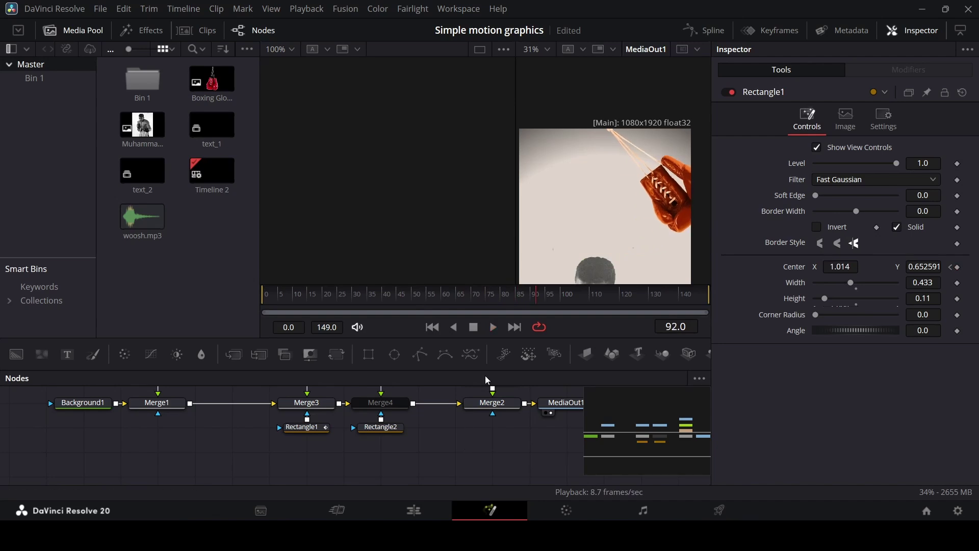
left_click_drag(456, 303, 565, 308)
left_click(329, 427)
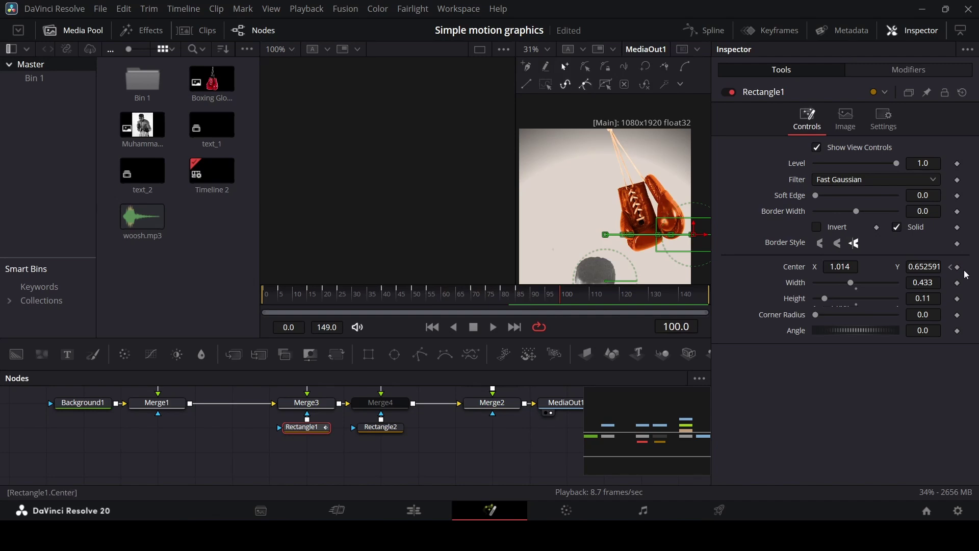
At frame 110, slide Rectangle1's Center X back left to 0.502 and play back the name reveal.
left_click(582, 308)
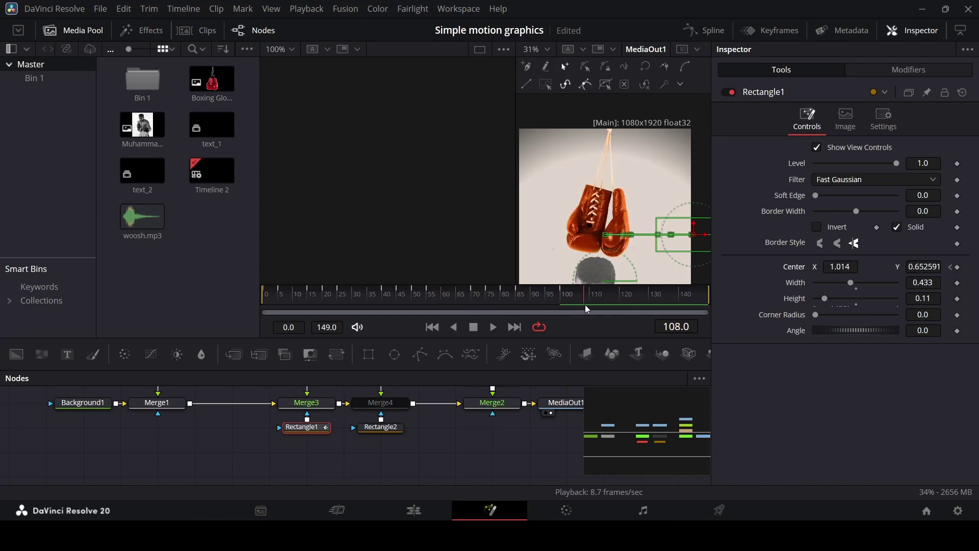
left_click_drag(587, 309, 592, 310)
left_click_drag(835, 272, 555, 271)
left_click_drag(606, 235, 608, 235)
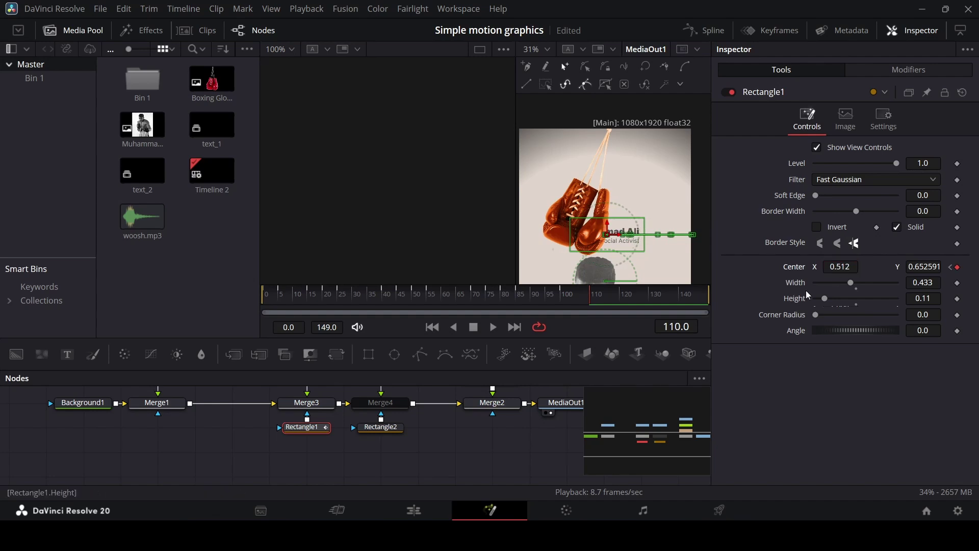
mouse_move(600, 305)
left_mouse_down()
mouse_move(626, 309)
mouse_move(594, 308)
left_mouse_up()
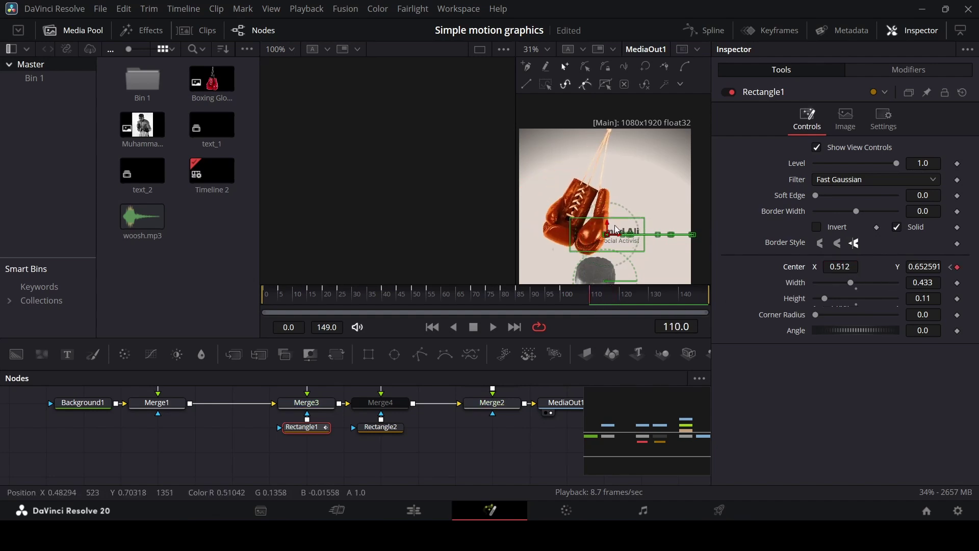
scroll(614, 226, "up", 1)
left_click_drag(841, 267, 816, 270)
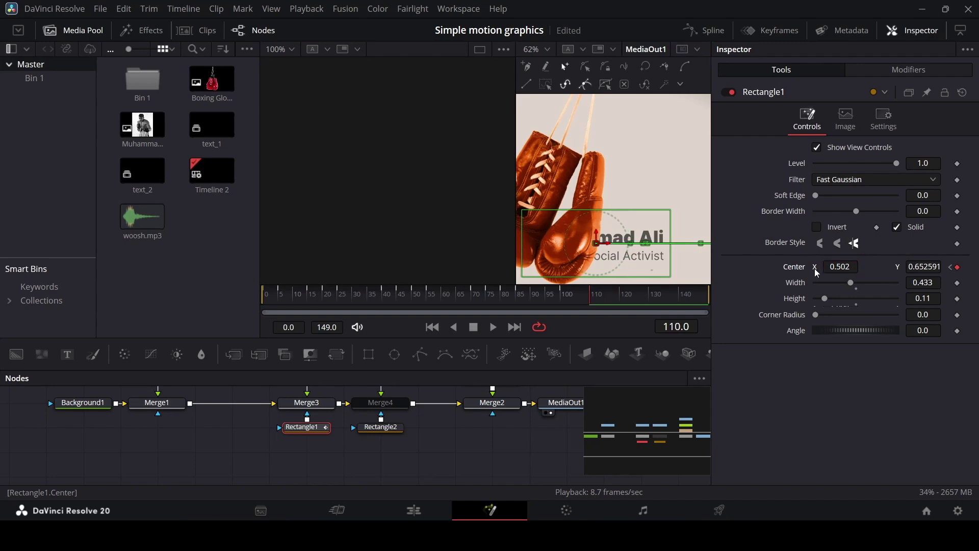
scroll(586, 248, "down", 1)
key("space")
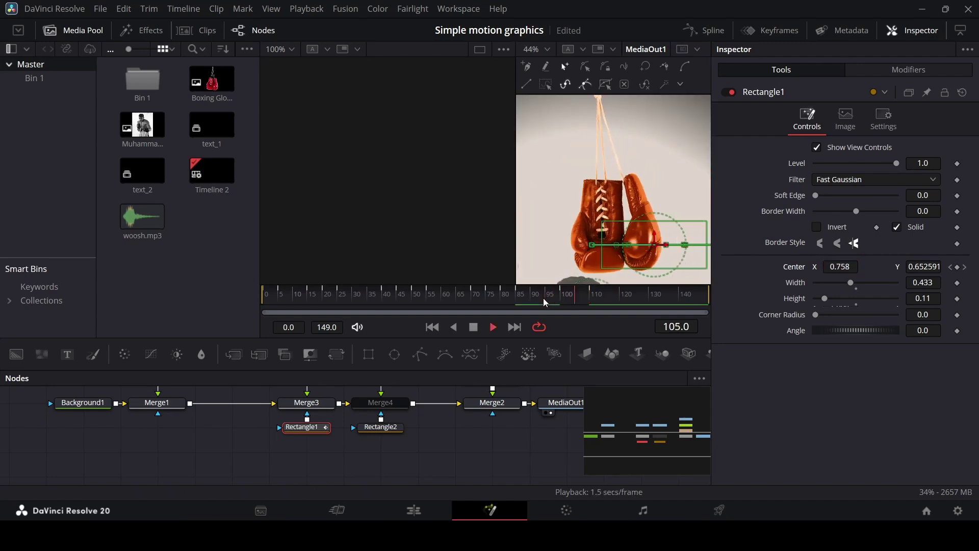
left_click_drag(552, 301, 653, 329)
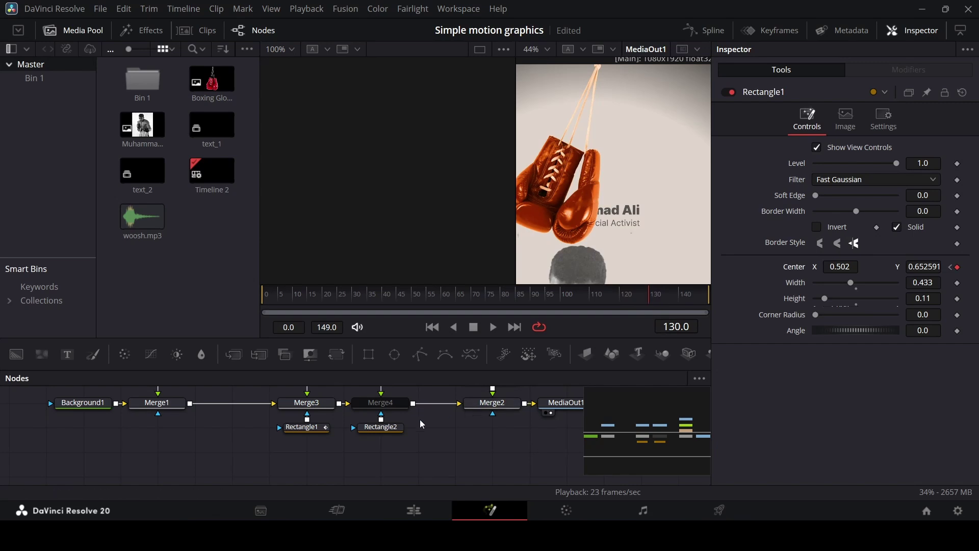
At frame 140, drag Rectangle1's Center X right to about 1.02.
left_click(303, 427)
left_click_drag(637, 299, 684, 314)
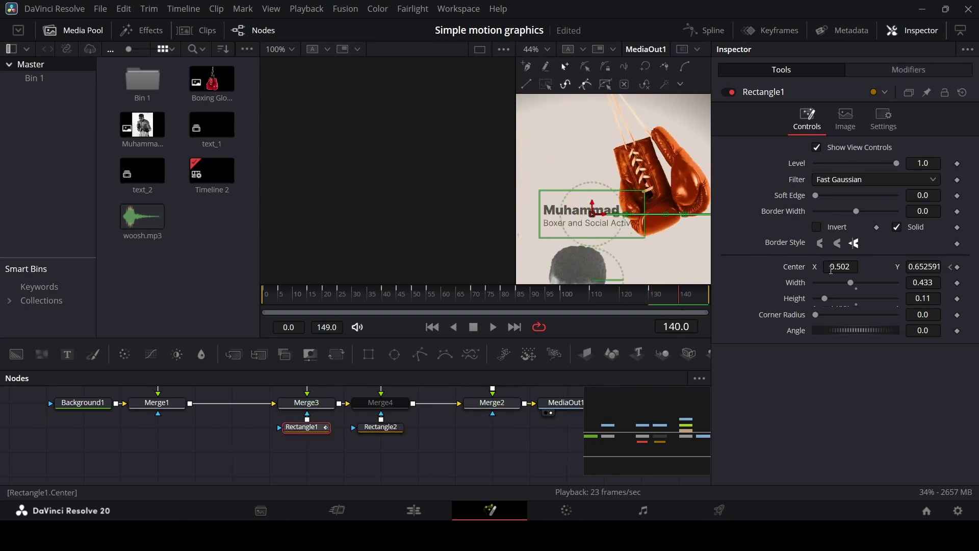
left_click_drag(831, 271, 919, 271)
Preview the name mask animation, then return the playhead to frame 0.
left_click(525, 295)
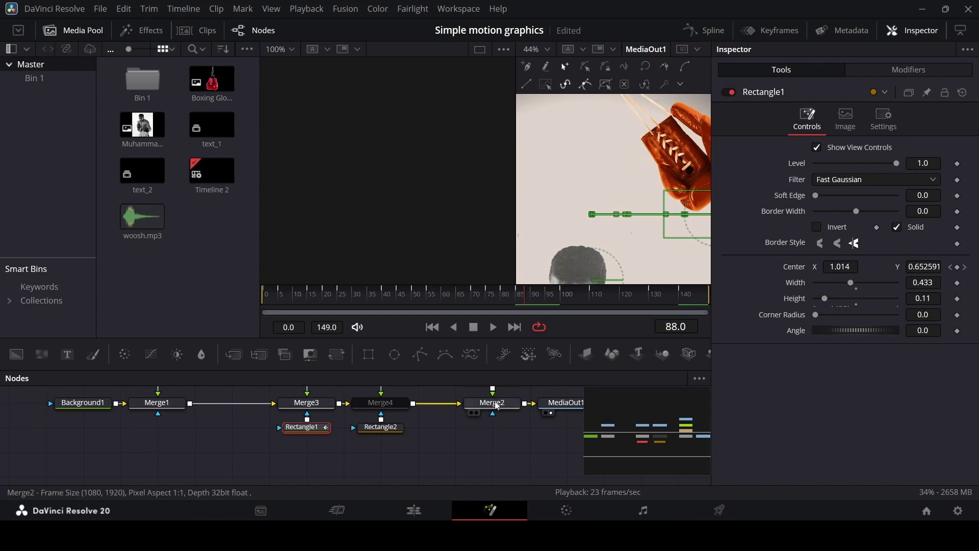
left_click(496, 446)
key("space")
scroll(617, 243, "down", 3)
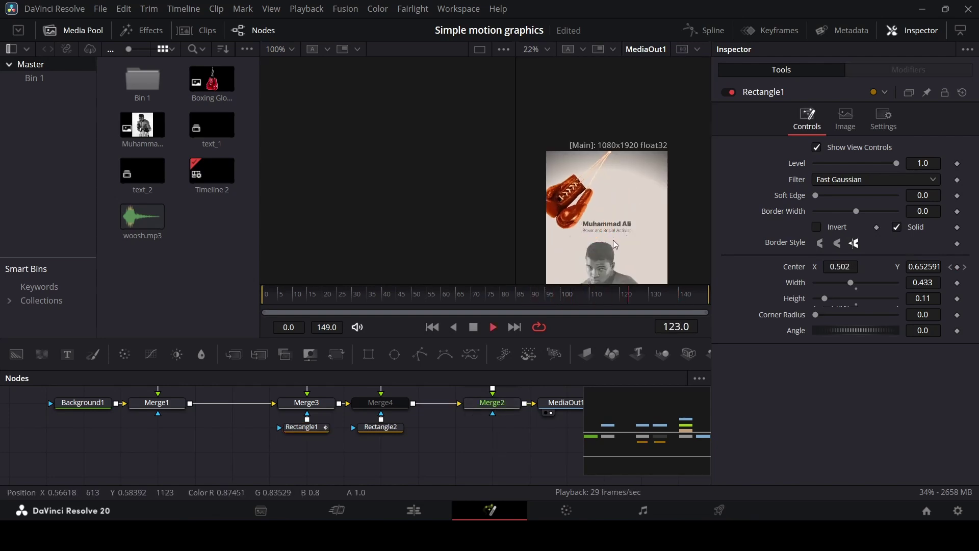
scroll(608, 239, "up", 2)
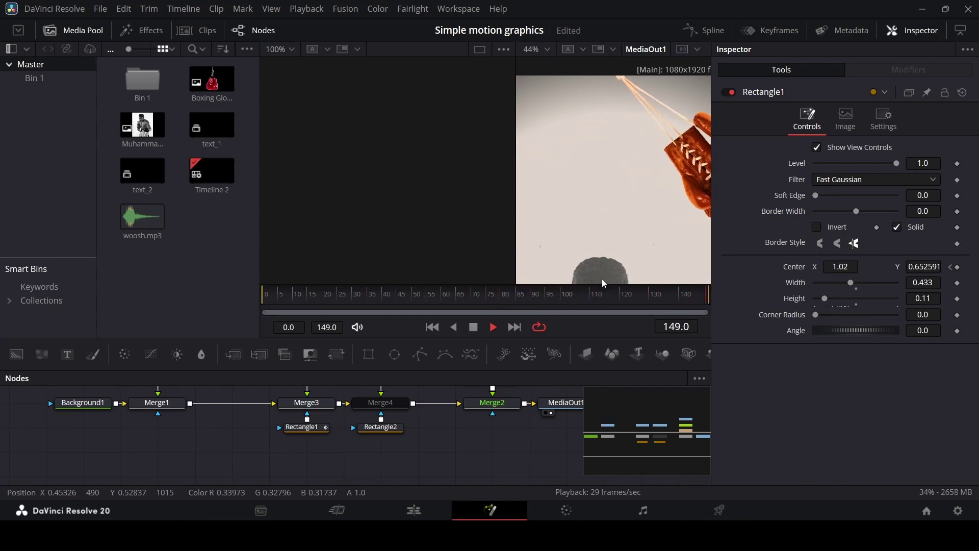
key("space")
left_click_drag(331, 296, 238, 301)
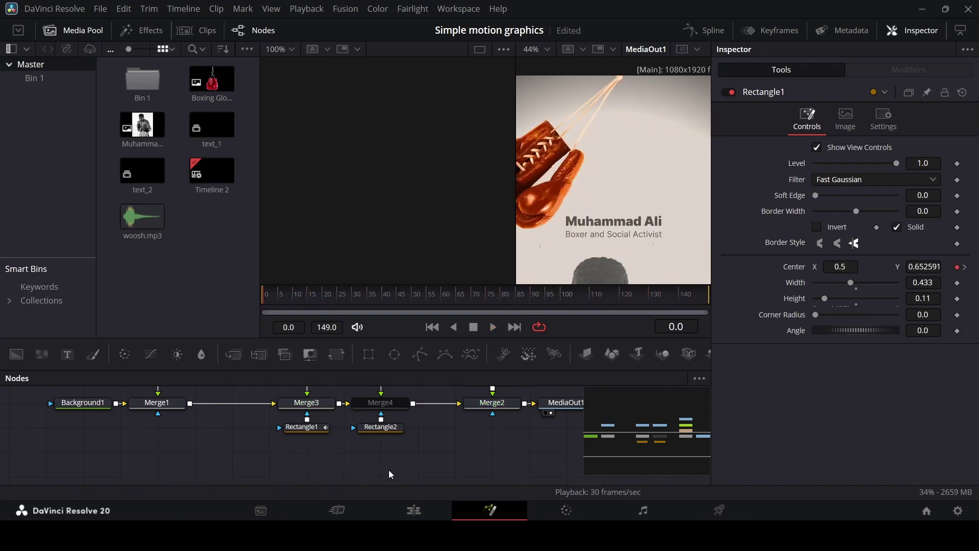
left_click(380, 403)
scroll(381, 414, "up", 1)
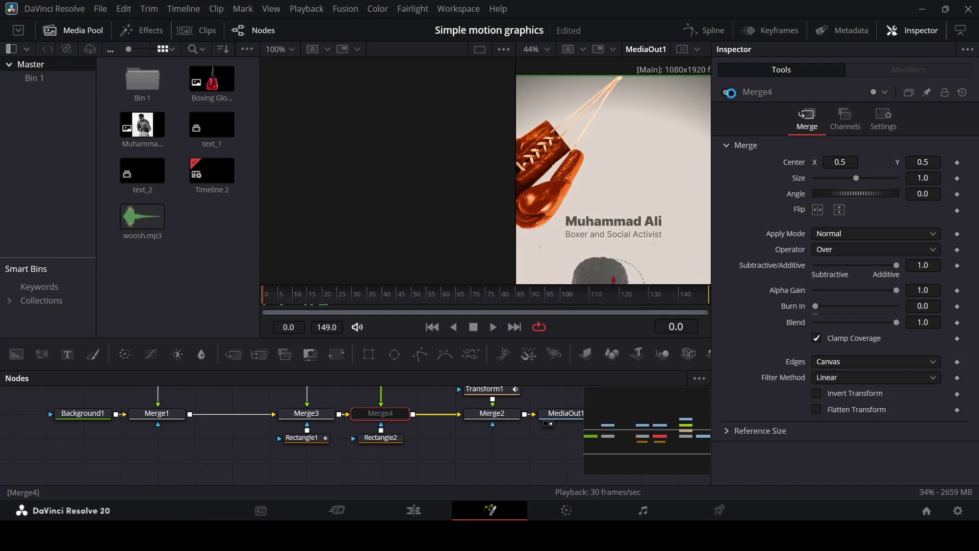
Re-enable Merge4 with Ctrl+P and set Rectangle2's Center X to 0.003.
key("ctrl+p")
left_click(390, 439)
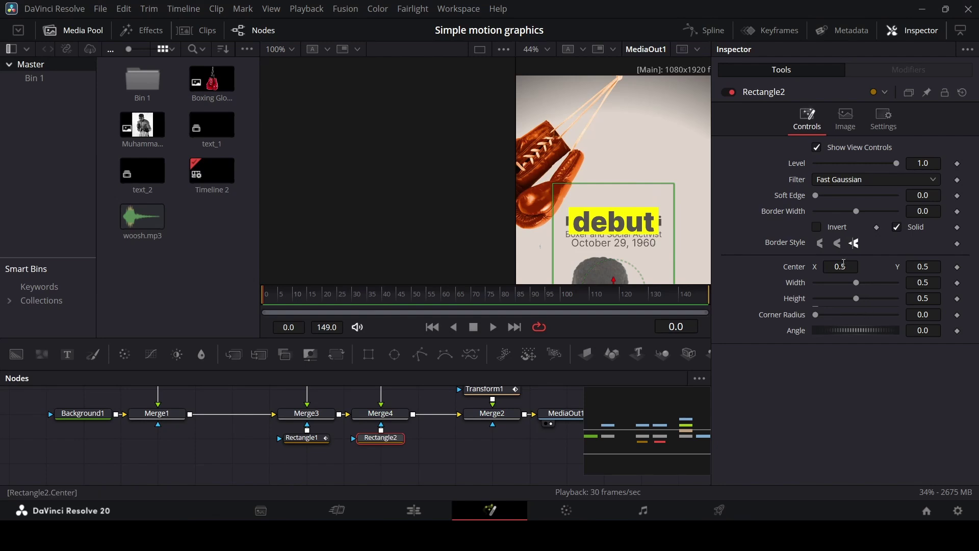
left_click_drag(844, 263, 798, 264)
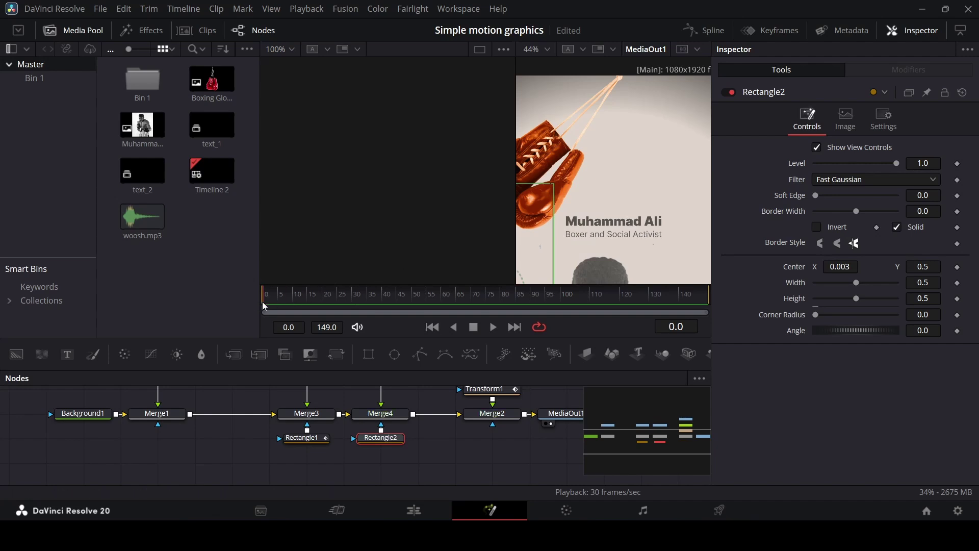
Keyframe Rectangle2's Center X at 0.003 on frame 0, sliding right through frames 12 and 20.
left_click(958, 267)
left_click_drag(283, 300, 311, 308)
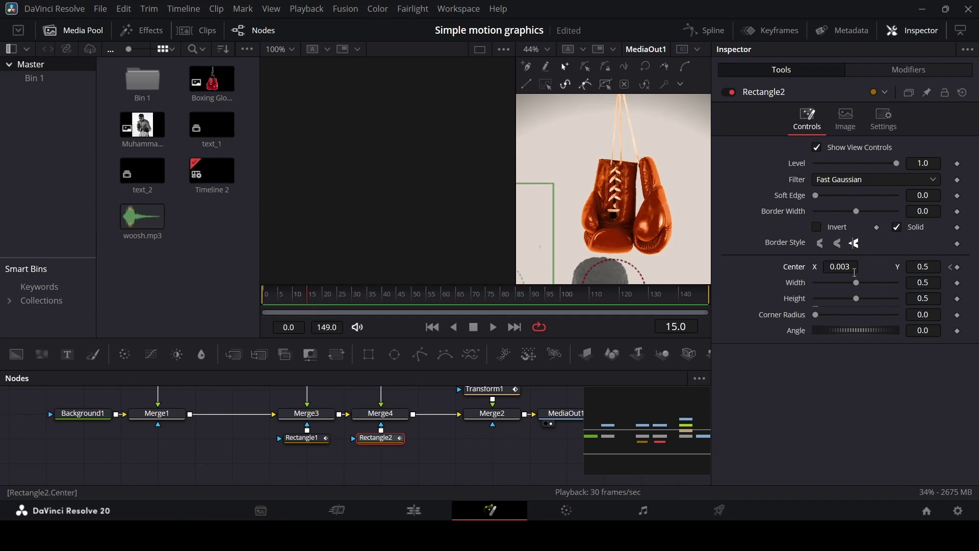
left_click_drag(843, 269, 968, 269)
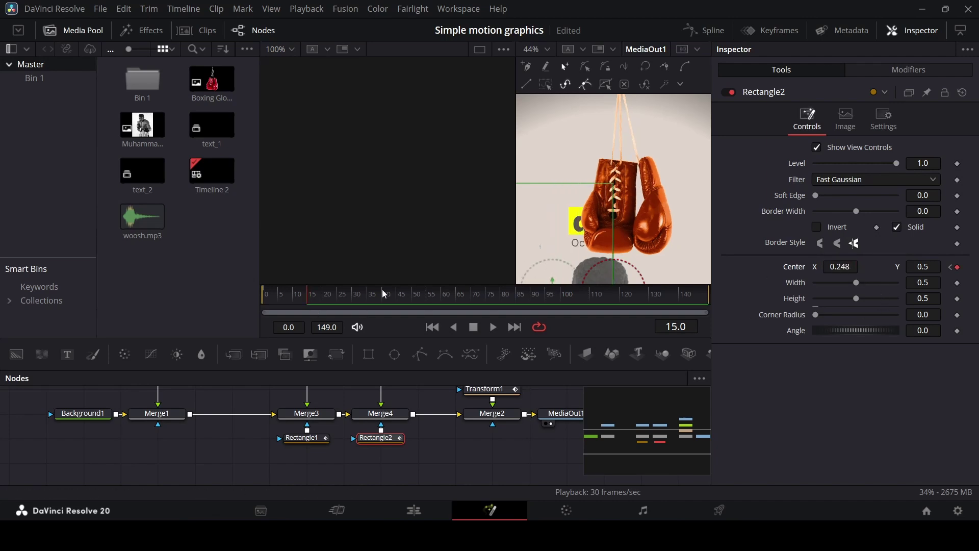
left_click_drag(323, 300, 325, 301)
left_click_drag(864, 272, 846, 267)
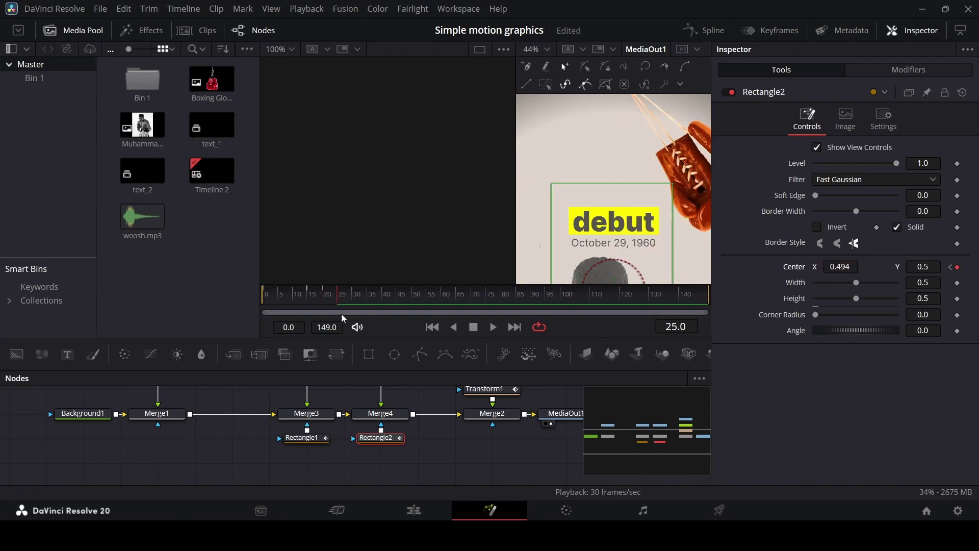
Hold the mask at about 0.494 from frames 32–40, then return it to 0.012 by frame 55.
left_click(362, 300)
left_click(384, 301)
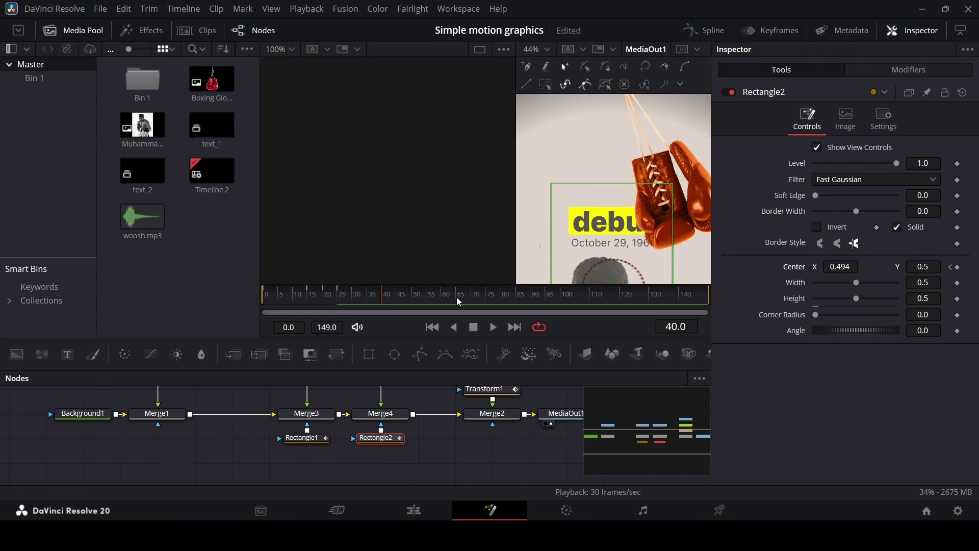
left_click(957, 267)
left_click_drag(395, 296, 412, 301)
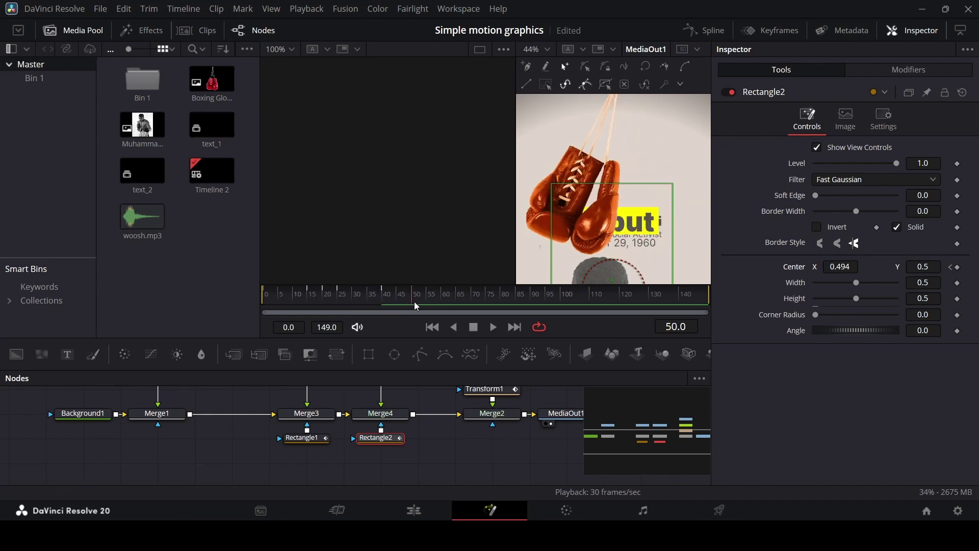
left_click_drag(844, 267, 825, 276)
left_click_drag(418, 305, 430, 304)
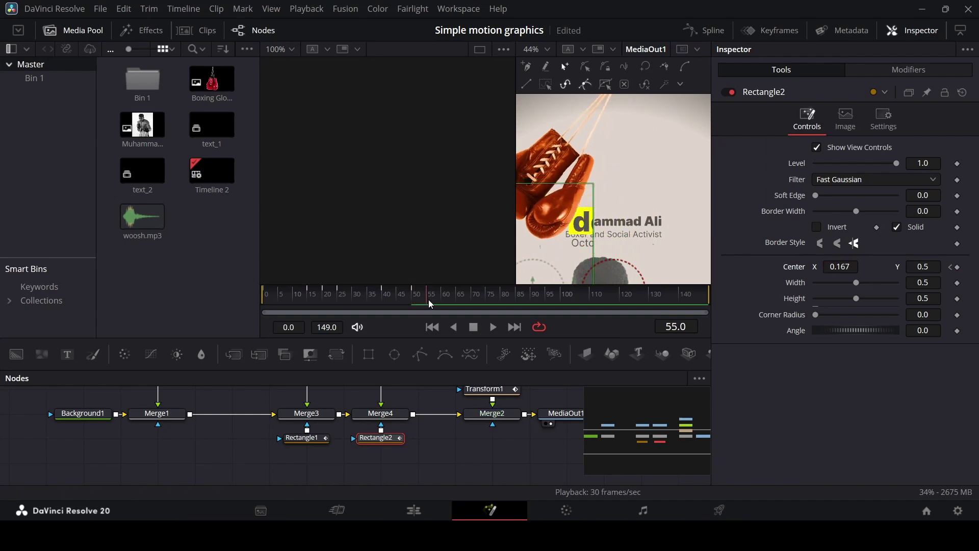
left_click_drag(840, 267, 811, 267)
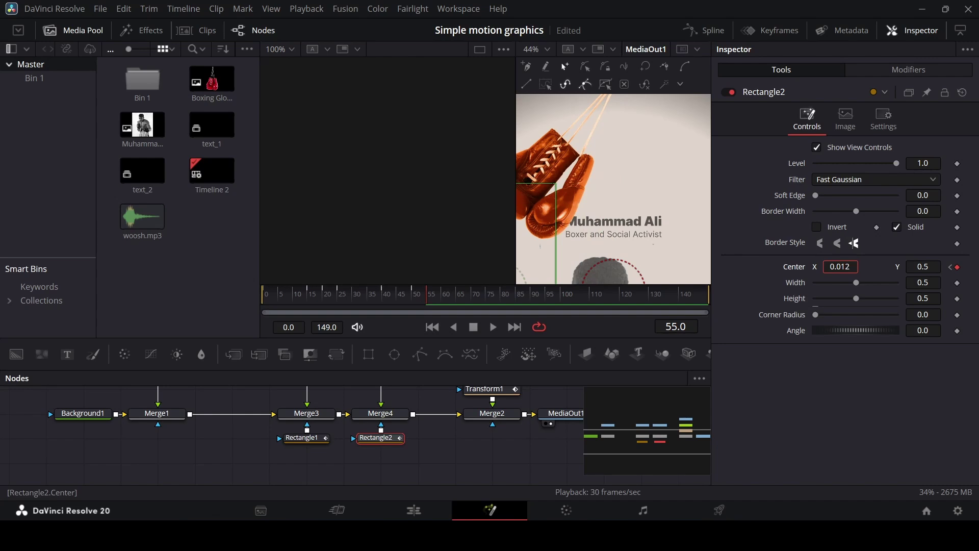
Play the debut wipe from the start several times to review it.
key("space")
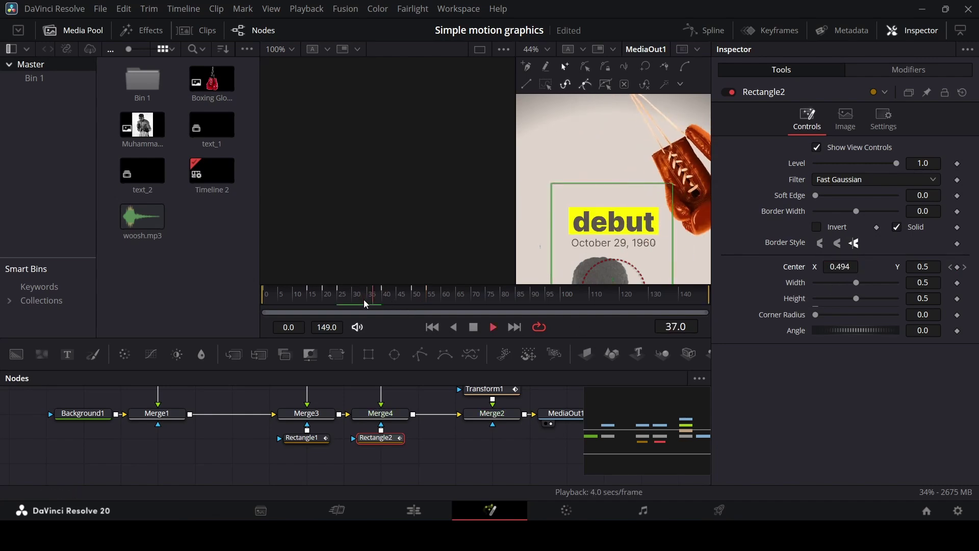
key("space")
left_click_drag(284, 299, 238, 301)
key("space")
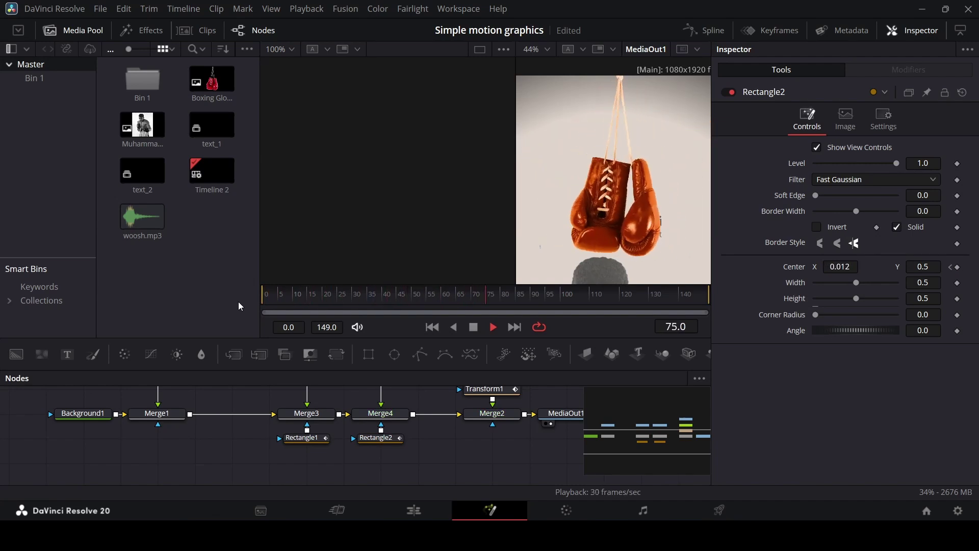
key("space")
left_click_drag(288, 299, 214, 301)
key("space")
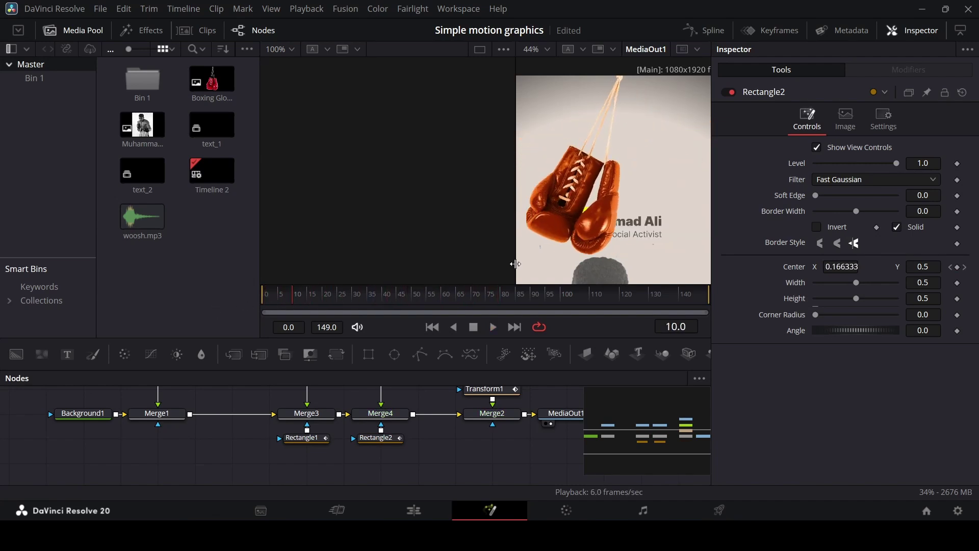
scroll(601, 244, "up", 2)
left_click_drag(326, 301, 279, 310)
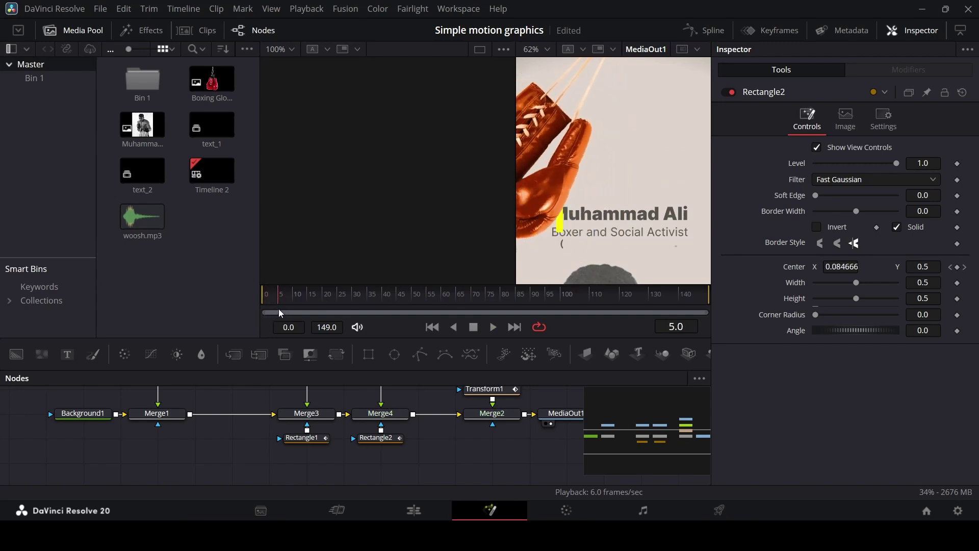
With Rectangle2 selected, replay and step through the debut reveal frame by frame.
left_click(380, 438)
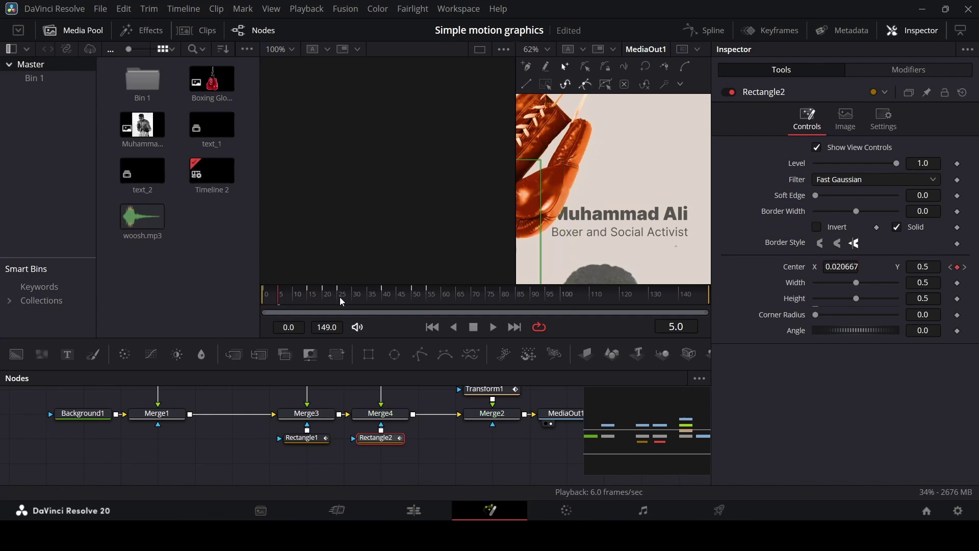
left_click_drag(304, 298, 239, 303)
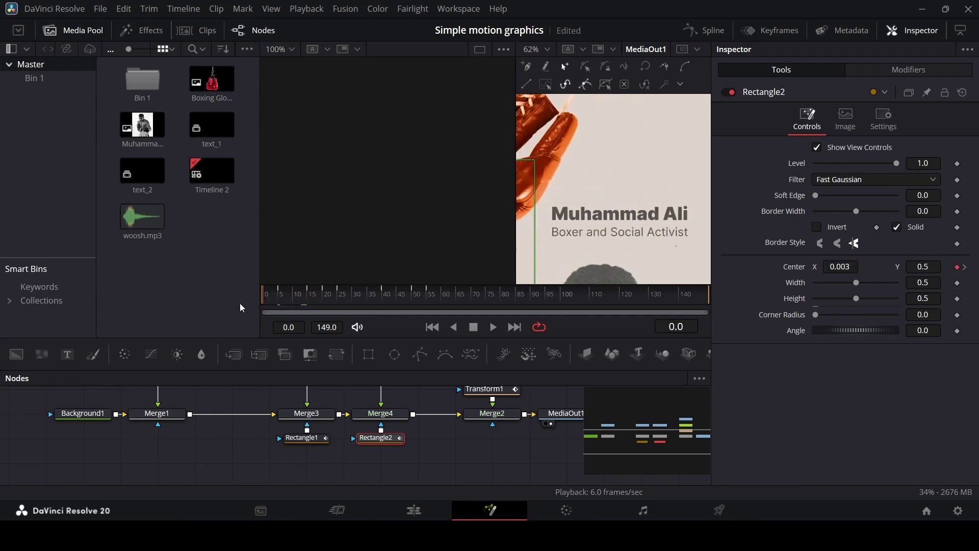
key("space")
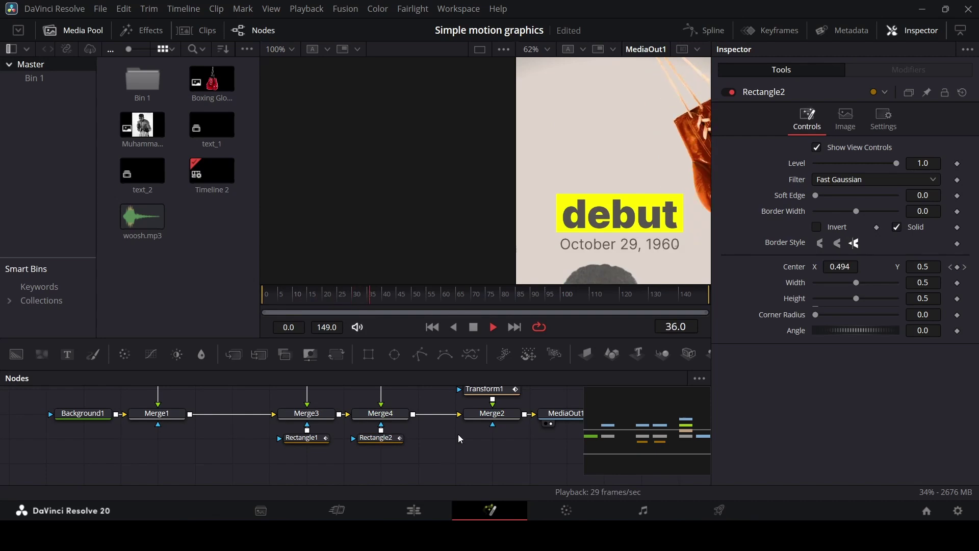
scroll(593, 239, "down", 3)
scroll(600, 249, "up", 2)
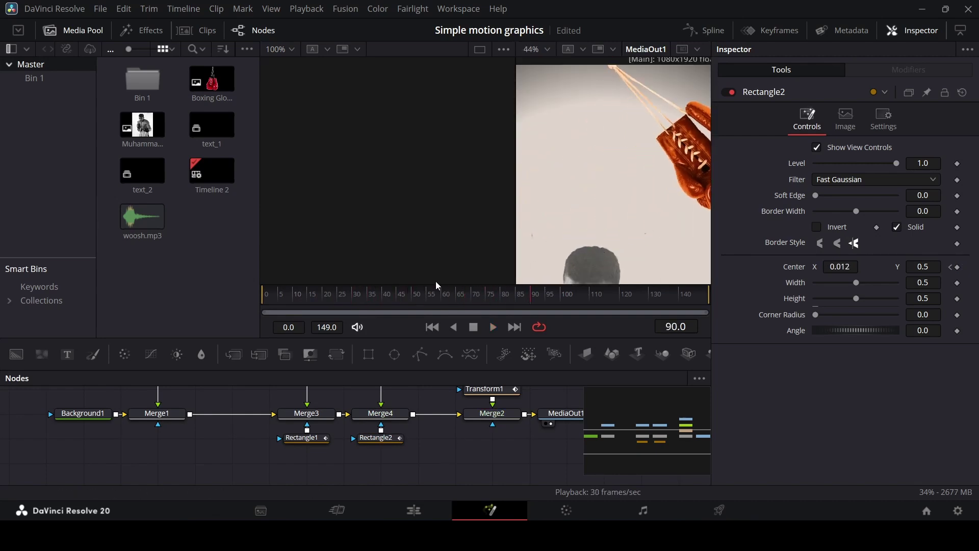
key("space")
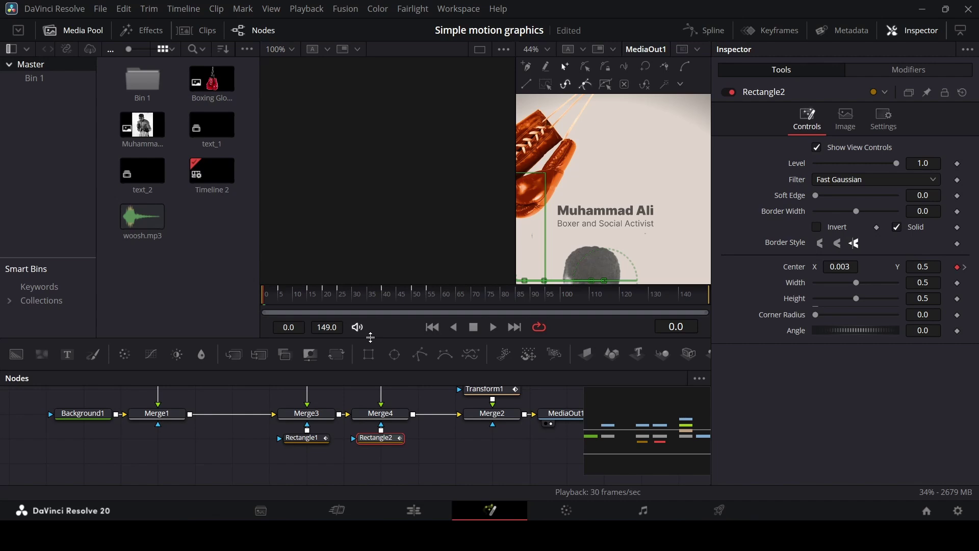
left_click_drag(356, 299, 412, 313)
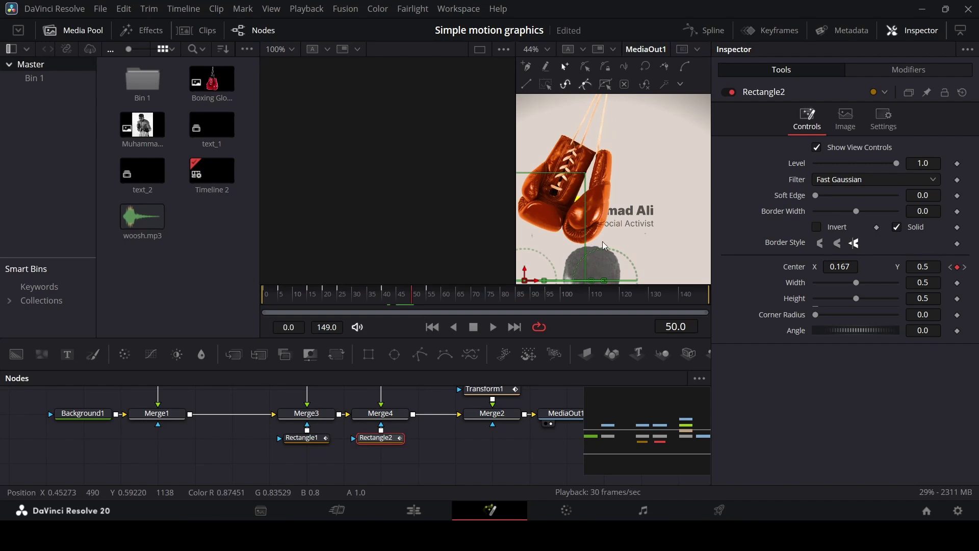
Delete Rectangle2's frame-55 keyframe and push the mask further left past the frame edge.
scroll(604, 243, "down", 1)
left_click(965, 267)
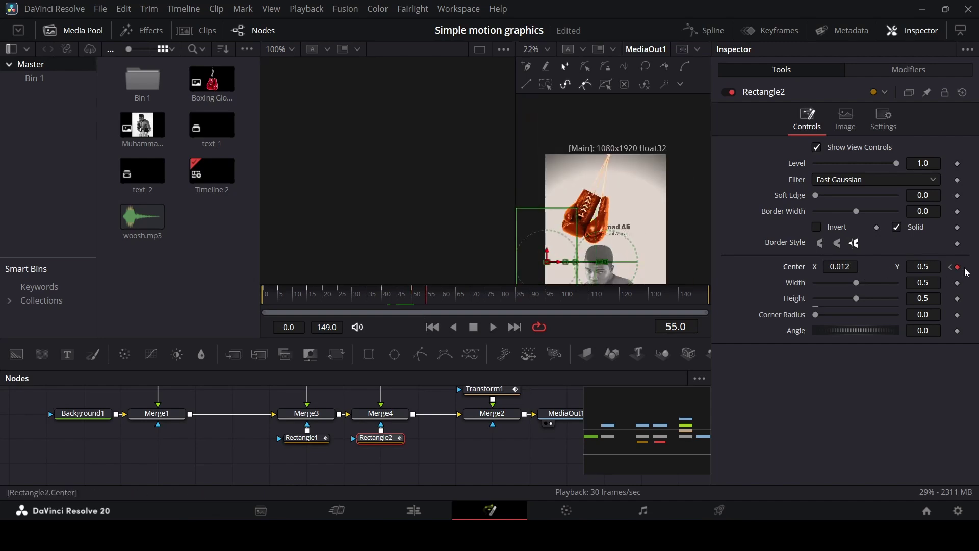
left_click(957, 267)
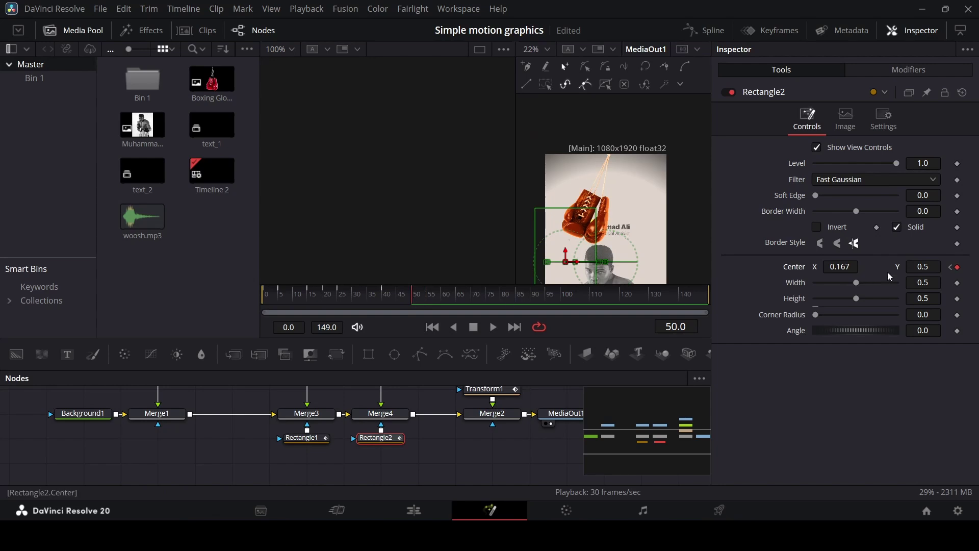
left_click_drag(566, 262, 530, 262)
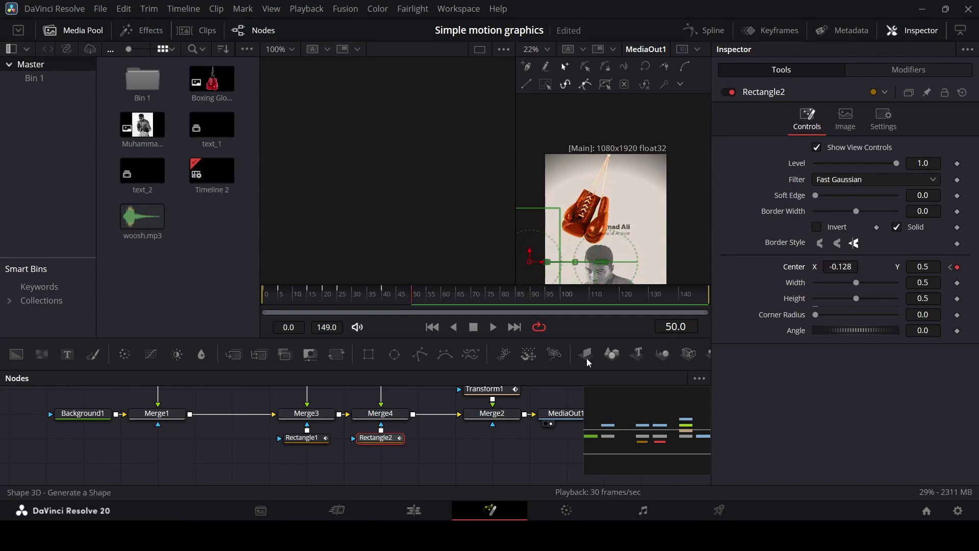
Scrub and play back frames 37–52 to review the debut mask.
left_click_drag(372, 285, 365, 312)
left_click(518, 447)
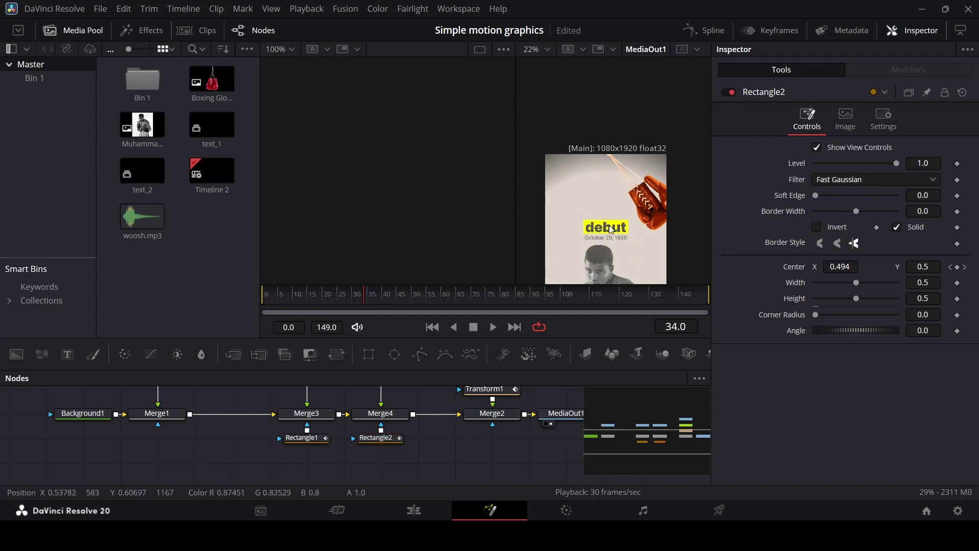
scroll(609, 226, "up", 3)
key("space")
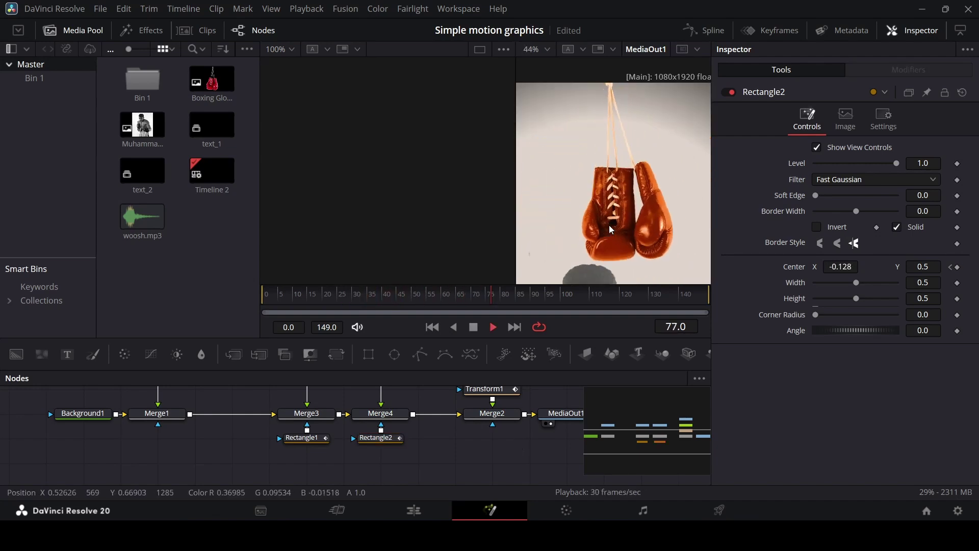
key("space")
Keyframe Rectangle2 at frame 60 and slide it to Center X 0.548, revealing debut, then return to Edit.
left_click(303, 439)
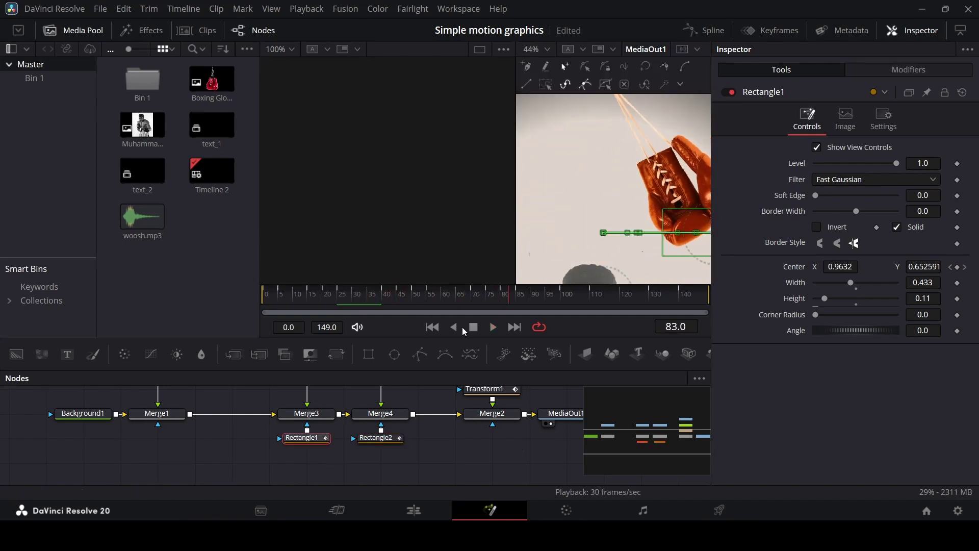
left_click(371, 440)
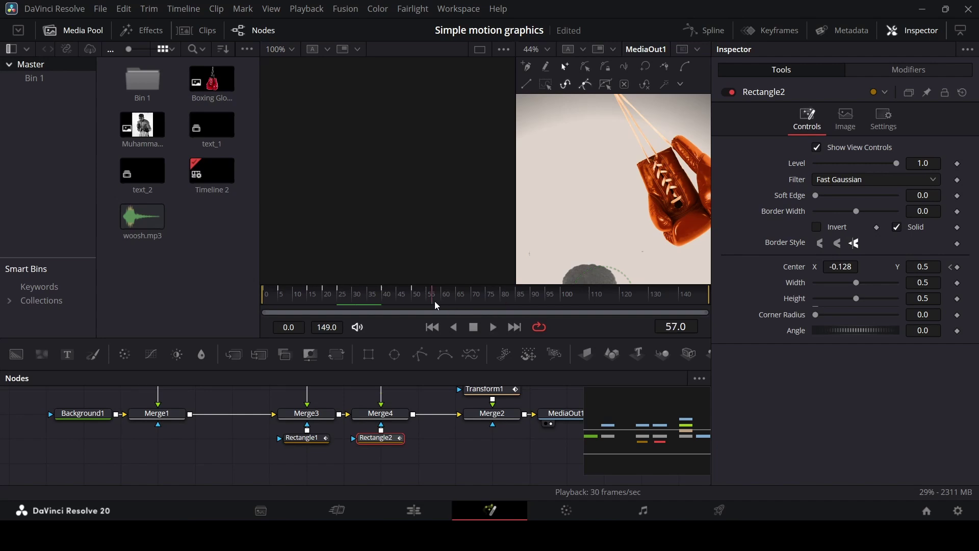
left_click_drag(435, 302, 471, 300)
left_click(957, 267)
mouse_move(471, 301)
left_mouse_down()
mouse_move(494, 300)
mouse_move(486, 300)
left_mouse_up()
left_click_drag(840, 267, 867, 267)
left_click_drag(486, 300, 500, 301)
key("space")
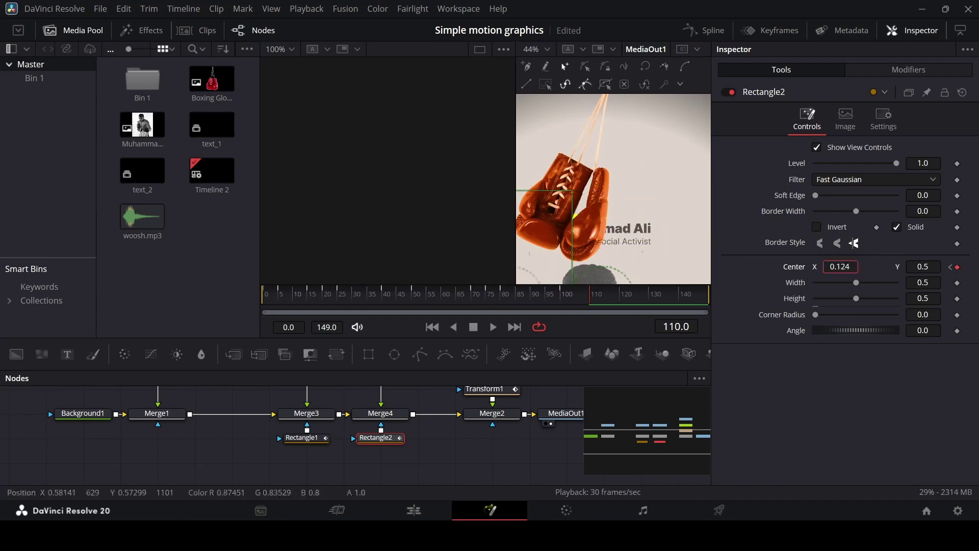
scroll(643, 239, "down", 2)
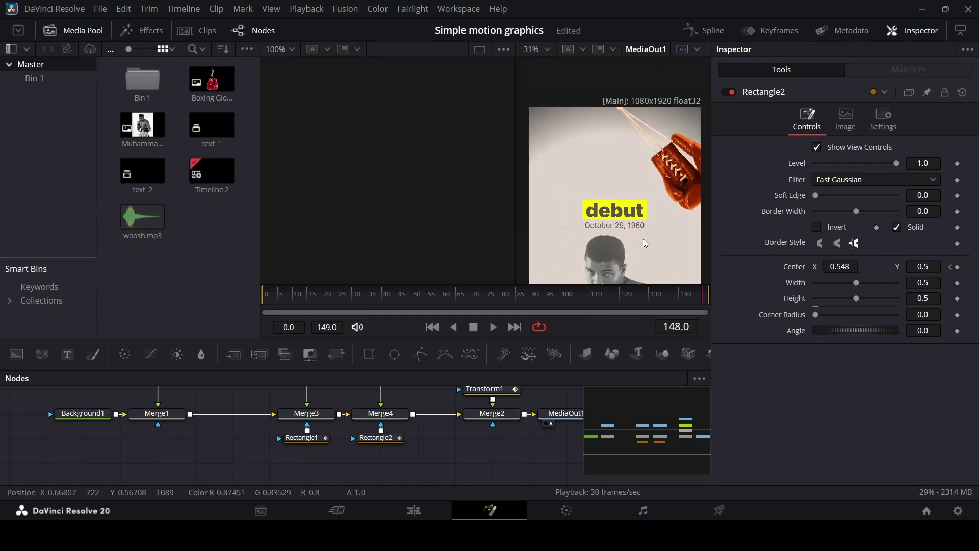
scroll(614, 223, "down", 1)
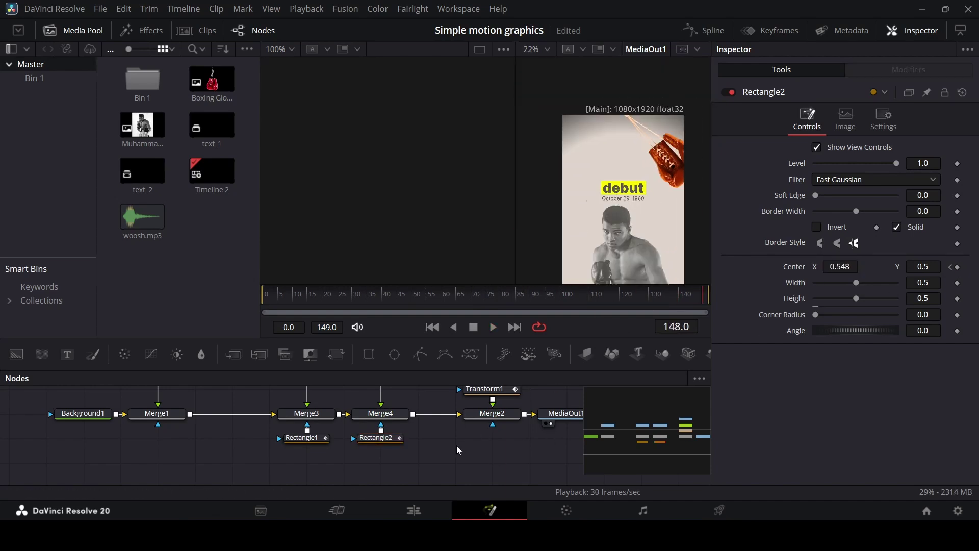
left_click(434, 511)
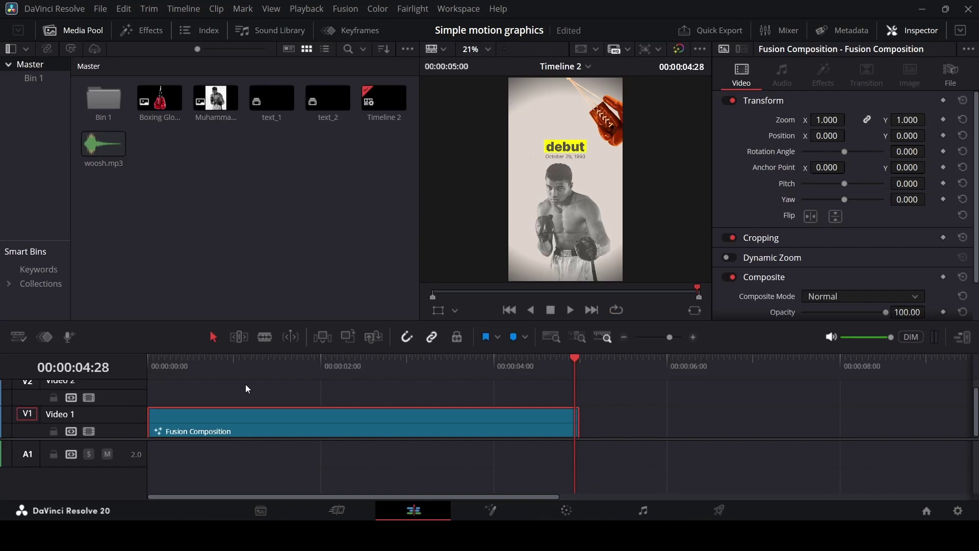
Preview the composition in Cinema Viewer, then drop woosh.mp3 onto track A1 at the timeline start.
left_click_drag(193, 371, 117, 372)
left_click(204, 391)
key("ctrl+f")
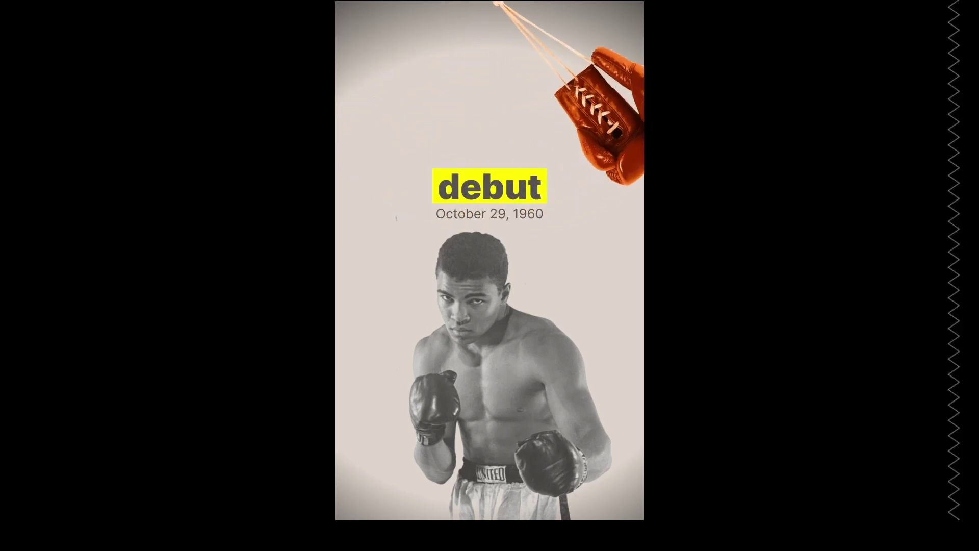
key("Escape")
left_click(295, 408)
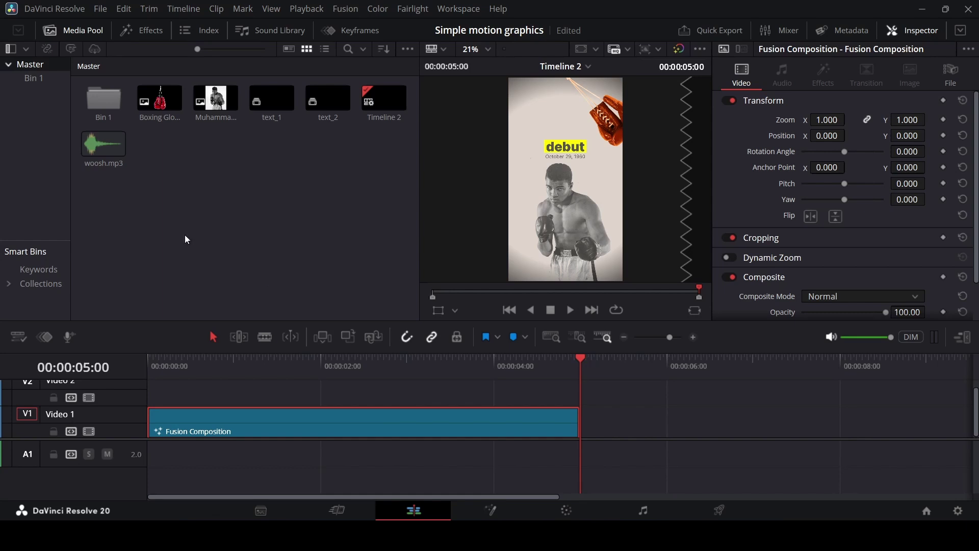
left_click_drag(97, 160, 188, 457)
Set the woosh clip's volume to -15 and trim it shorter.
left_click_drag(177, 368, 160, 375)
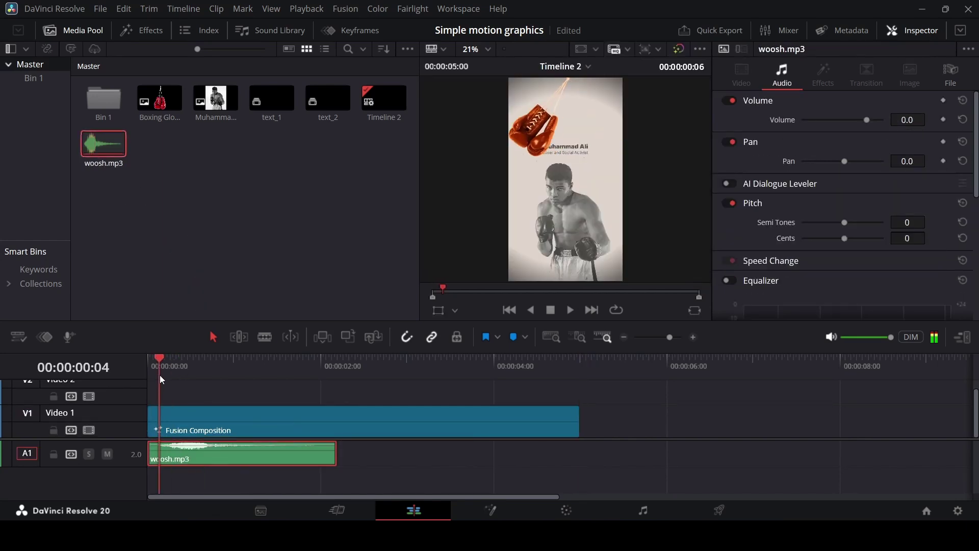
key("space")
key("space")
double_click(908, 122)
type("-")
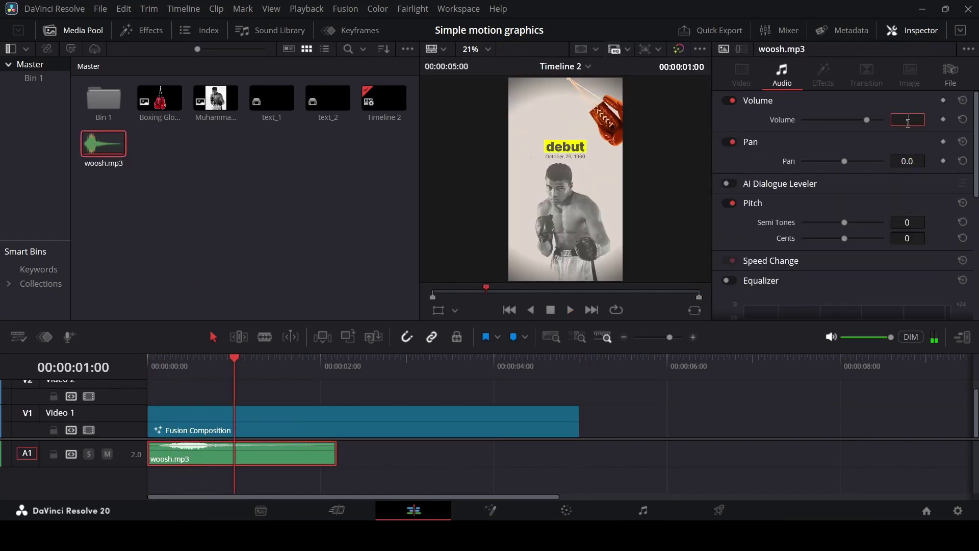
type("15")
key("Return")
left_click_drag(335, 455, 236, 455)
Duplicate the woosh into four clips along A1, moving the last two earlier to 2:11.
left_click_drag(235, 366, 248, 366)
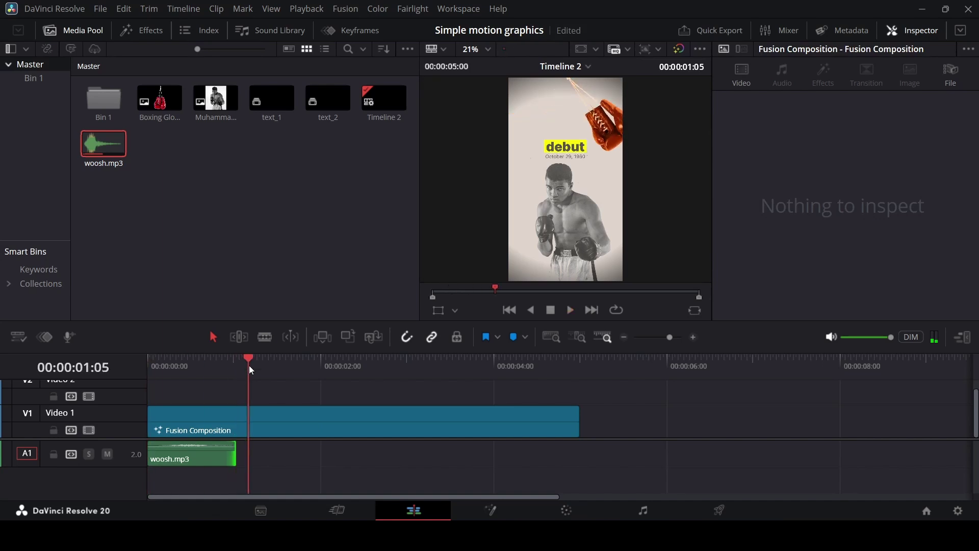
left_click(352, 365)
left_click_drag(191, 455, 515, 455)
left_click(352, 366)
left_click_drag(403, 455, 388, 455)
left_click(389, 470)
Play the timeline from the start to check the woosh timing.
key("space")
key("Home")
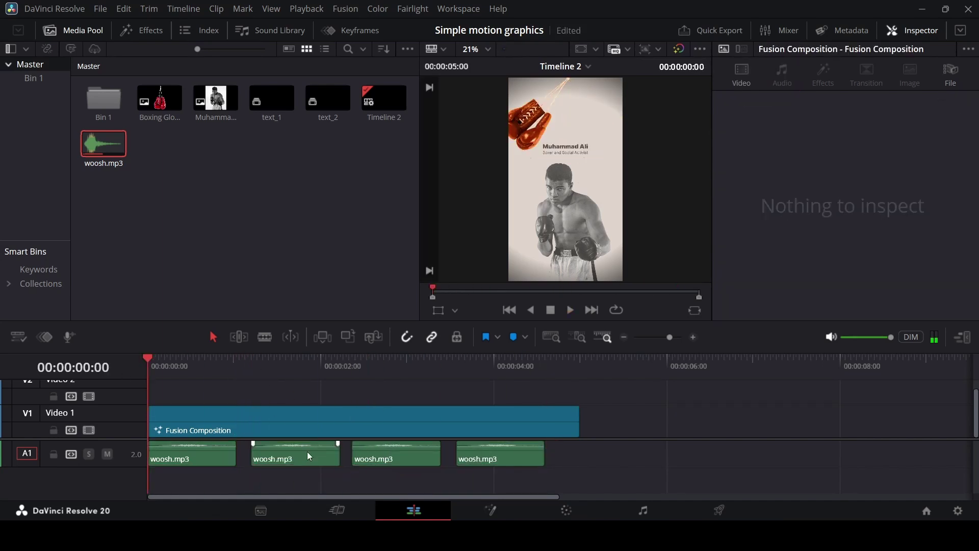
key("space")
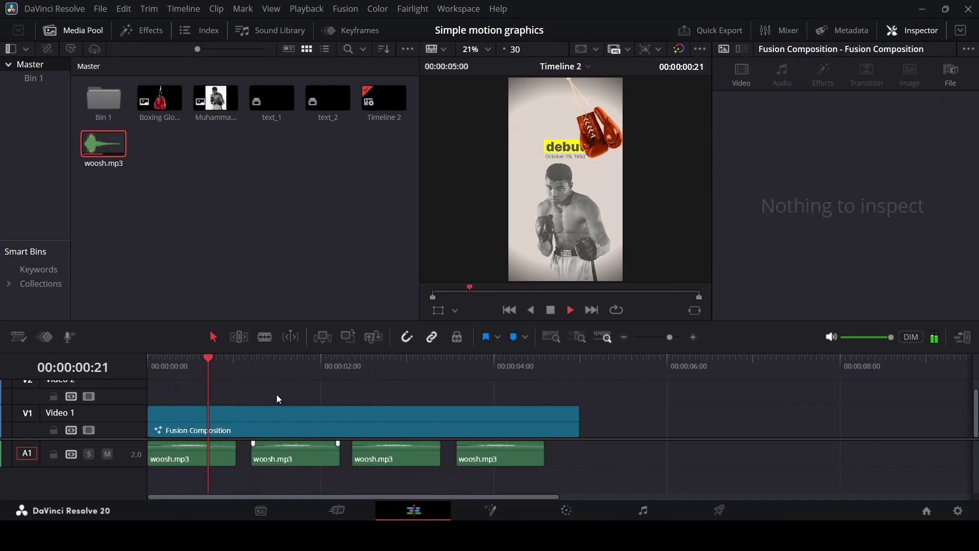
key("space")
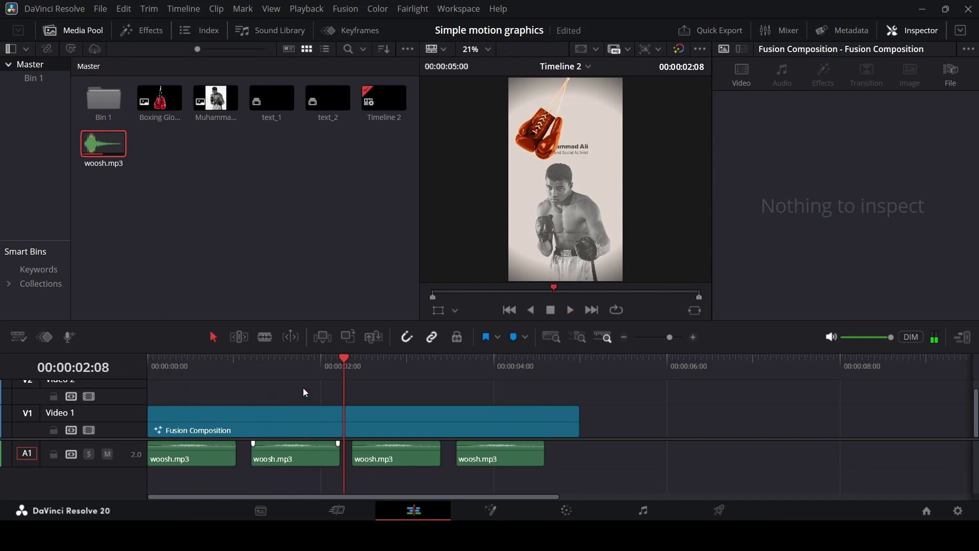
left_click_drag(278, 372, 114, 374)
left_click(268, 426)
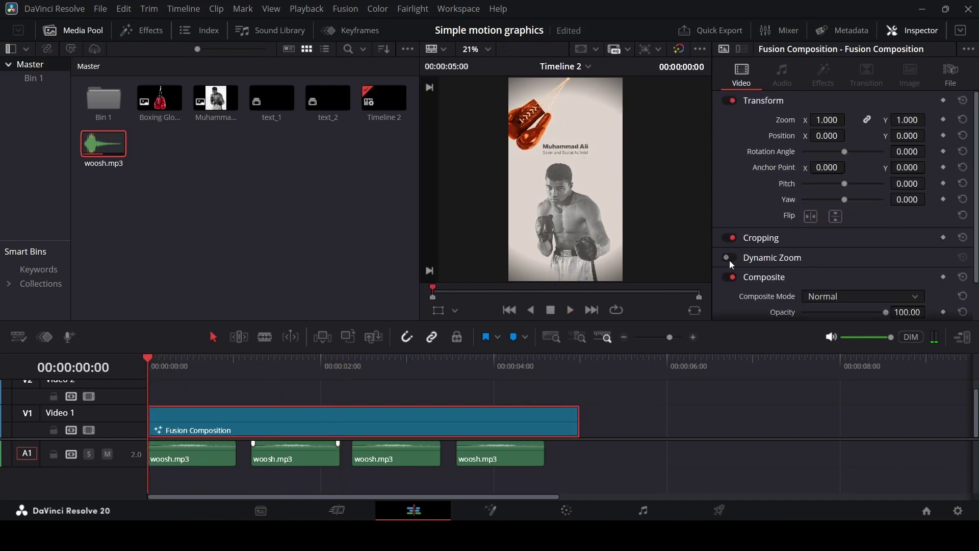
Enable Dynamic Zoom on the Fusion Composition, swap its direction, and preview it.
left_click(730, 258)
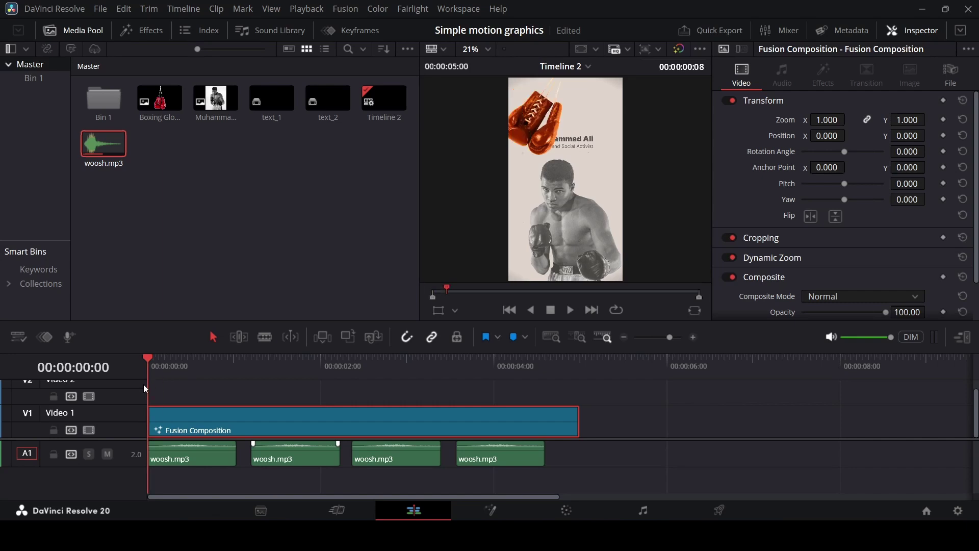
key("space")
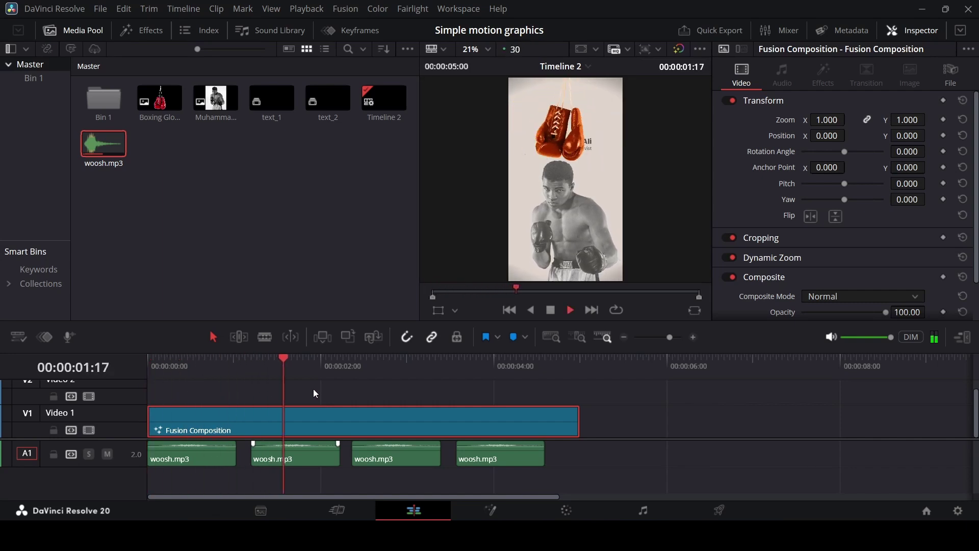
key("space")
left_click(799, 258)
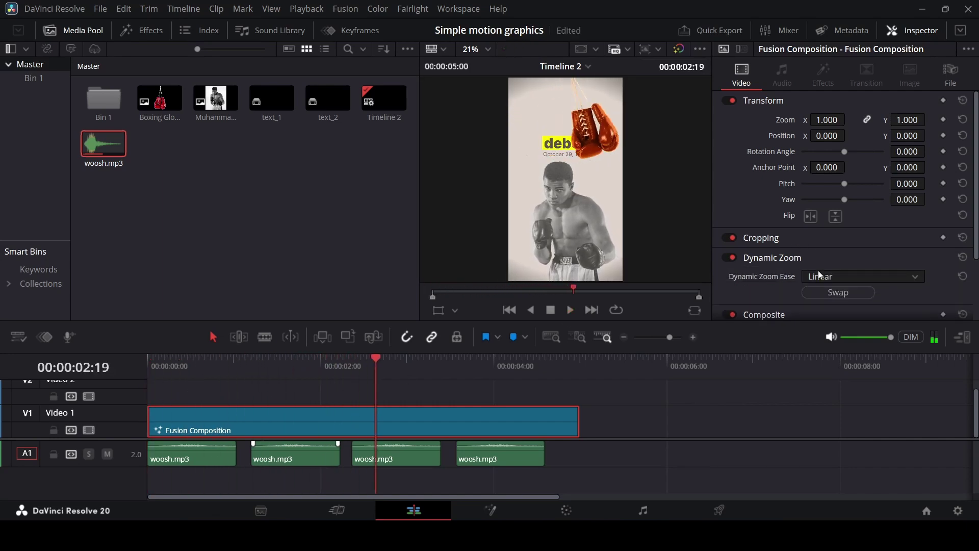
left_click(840, 292)
key("Home")
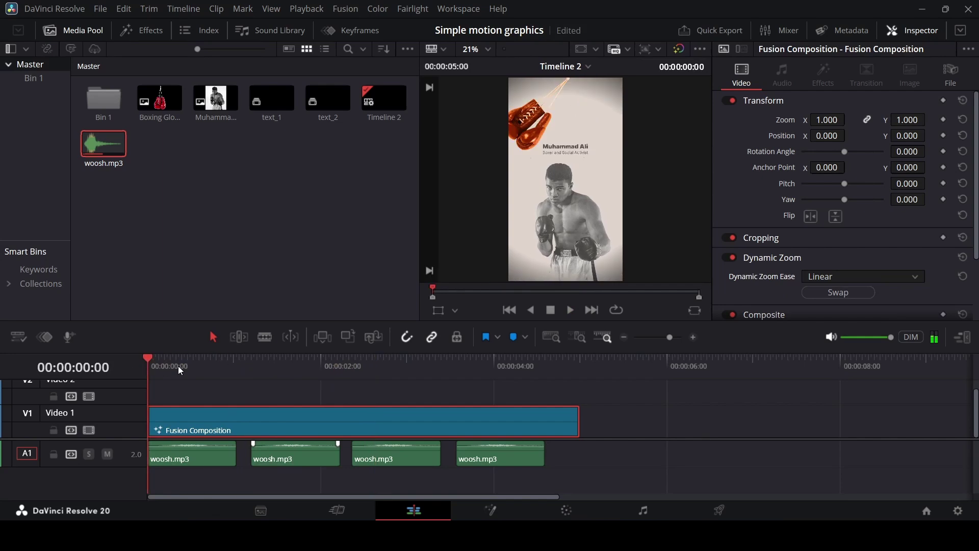
key("space")
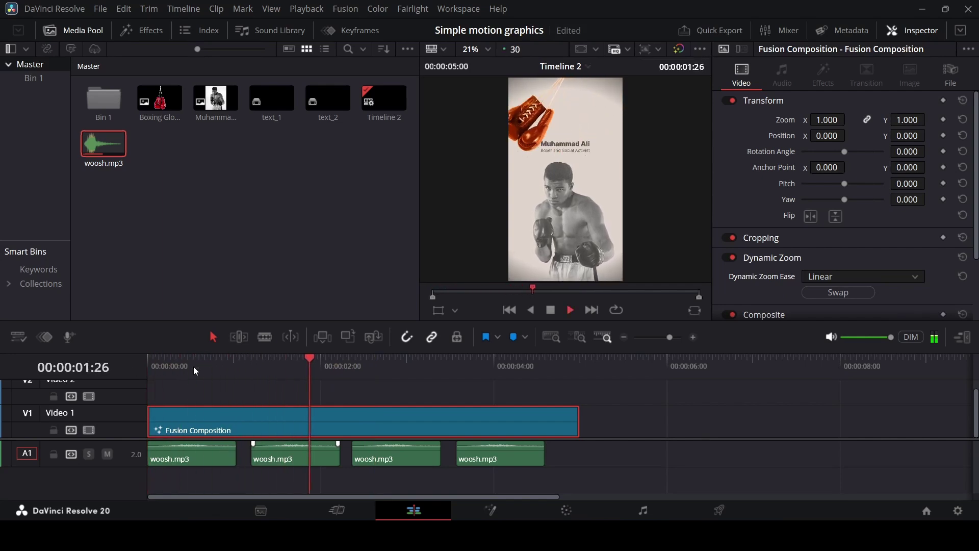
key("space")
Set the zoom ease to Ease In and Out, preview, then disable Dynamic Zoom and save.
left_click(836, 275)
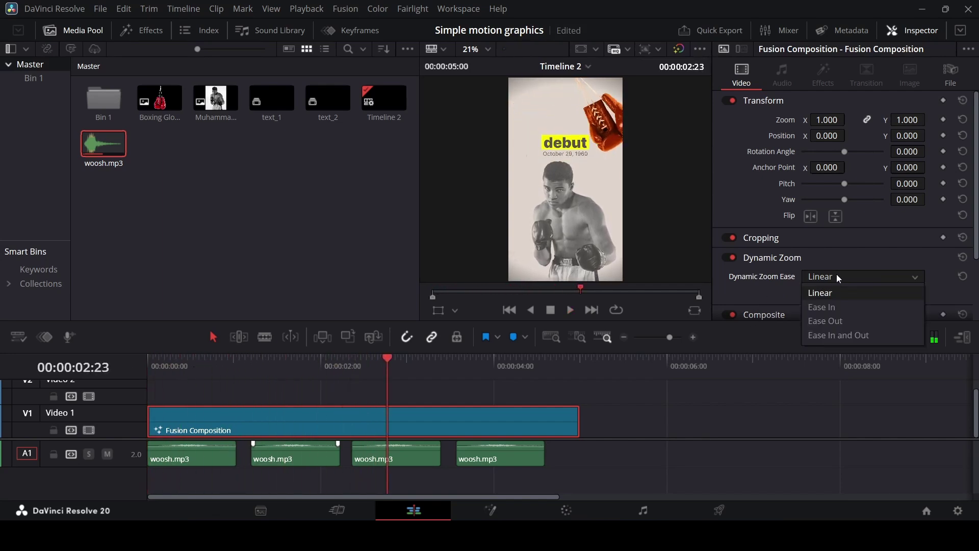
left_click(849, 337)
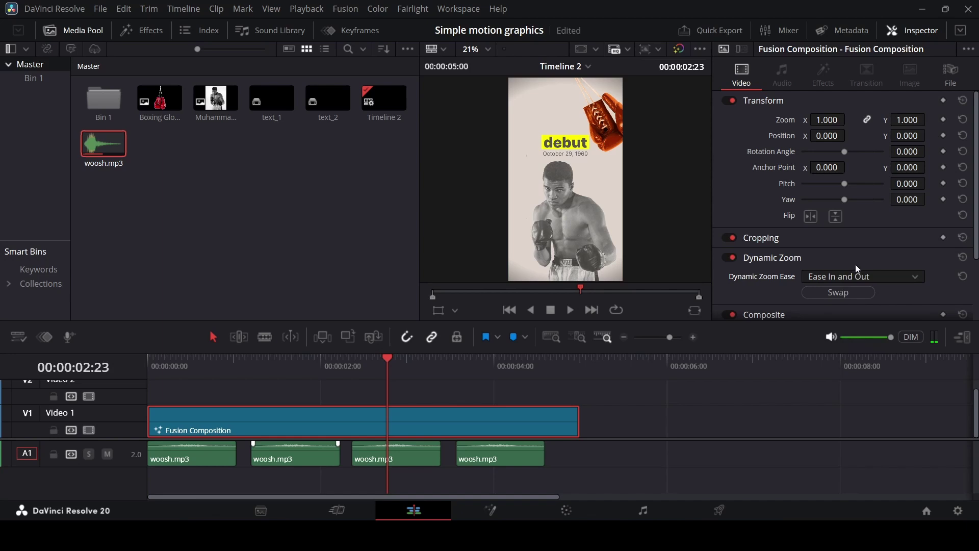
key("Home")
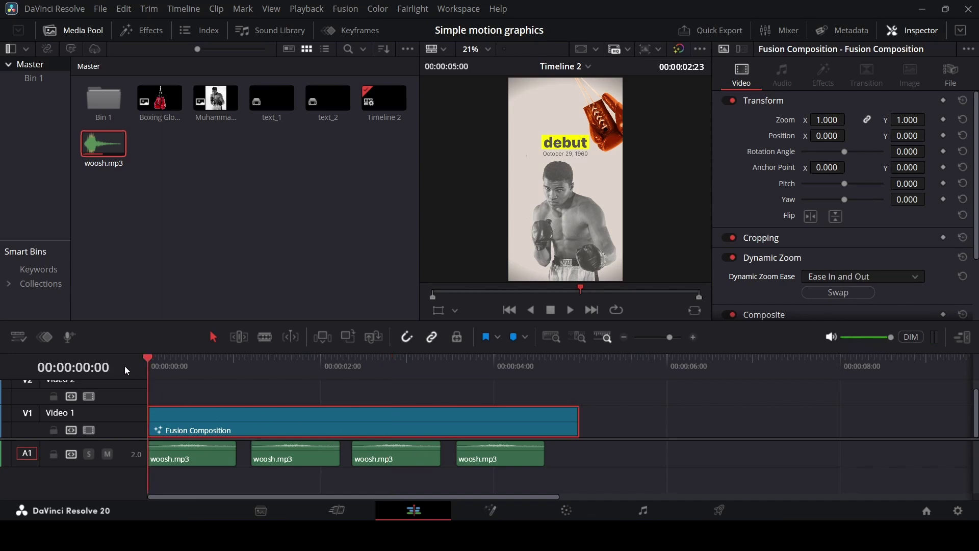
key("space")
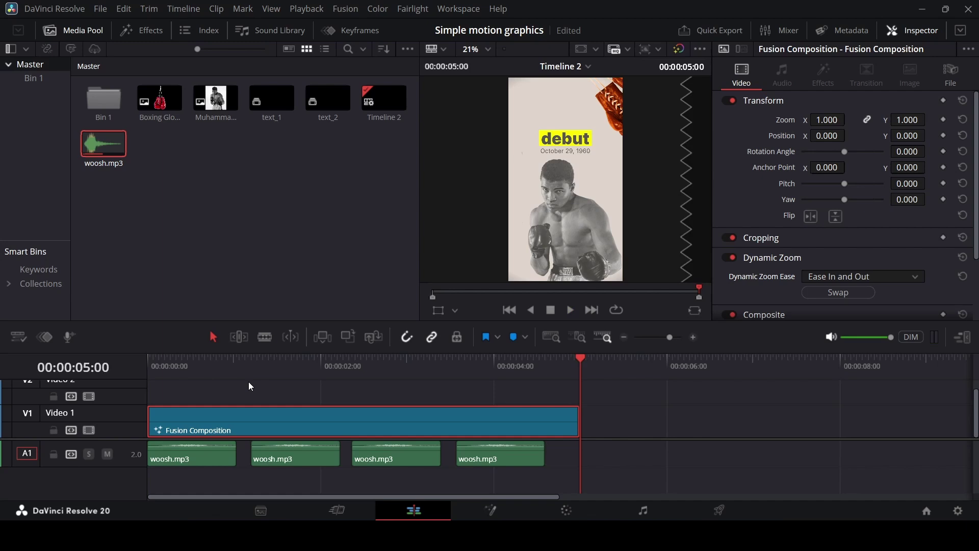
left_click(732, 258)
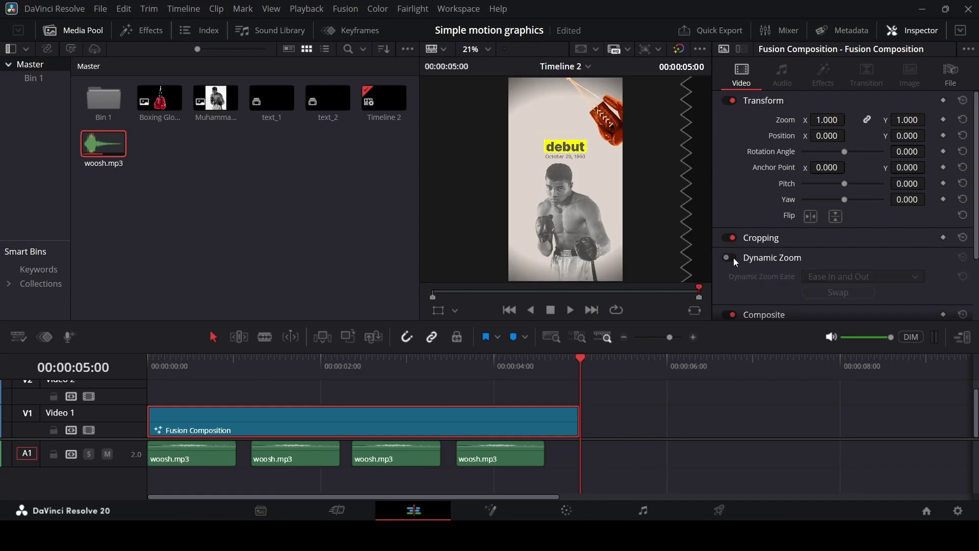
key("ctrl+s")
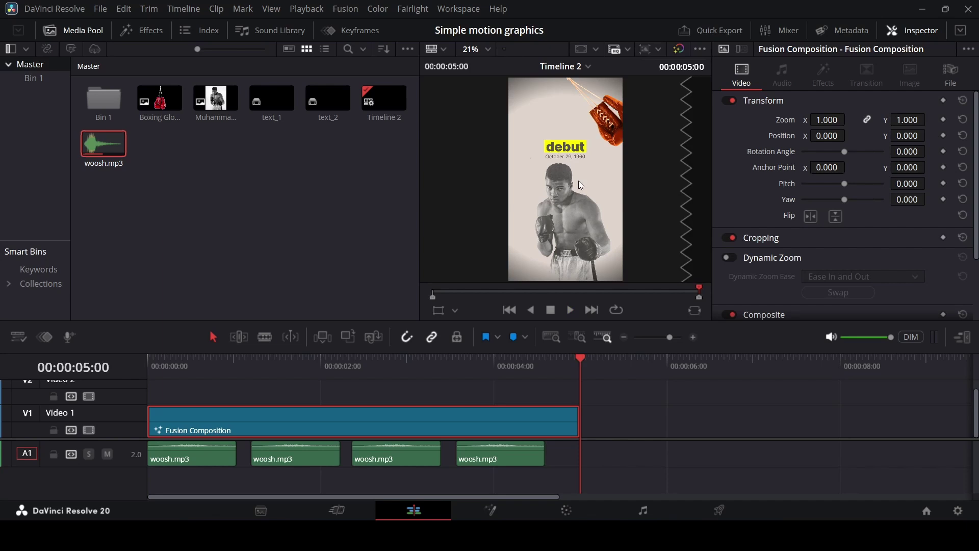